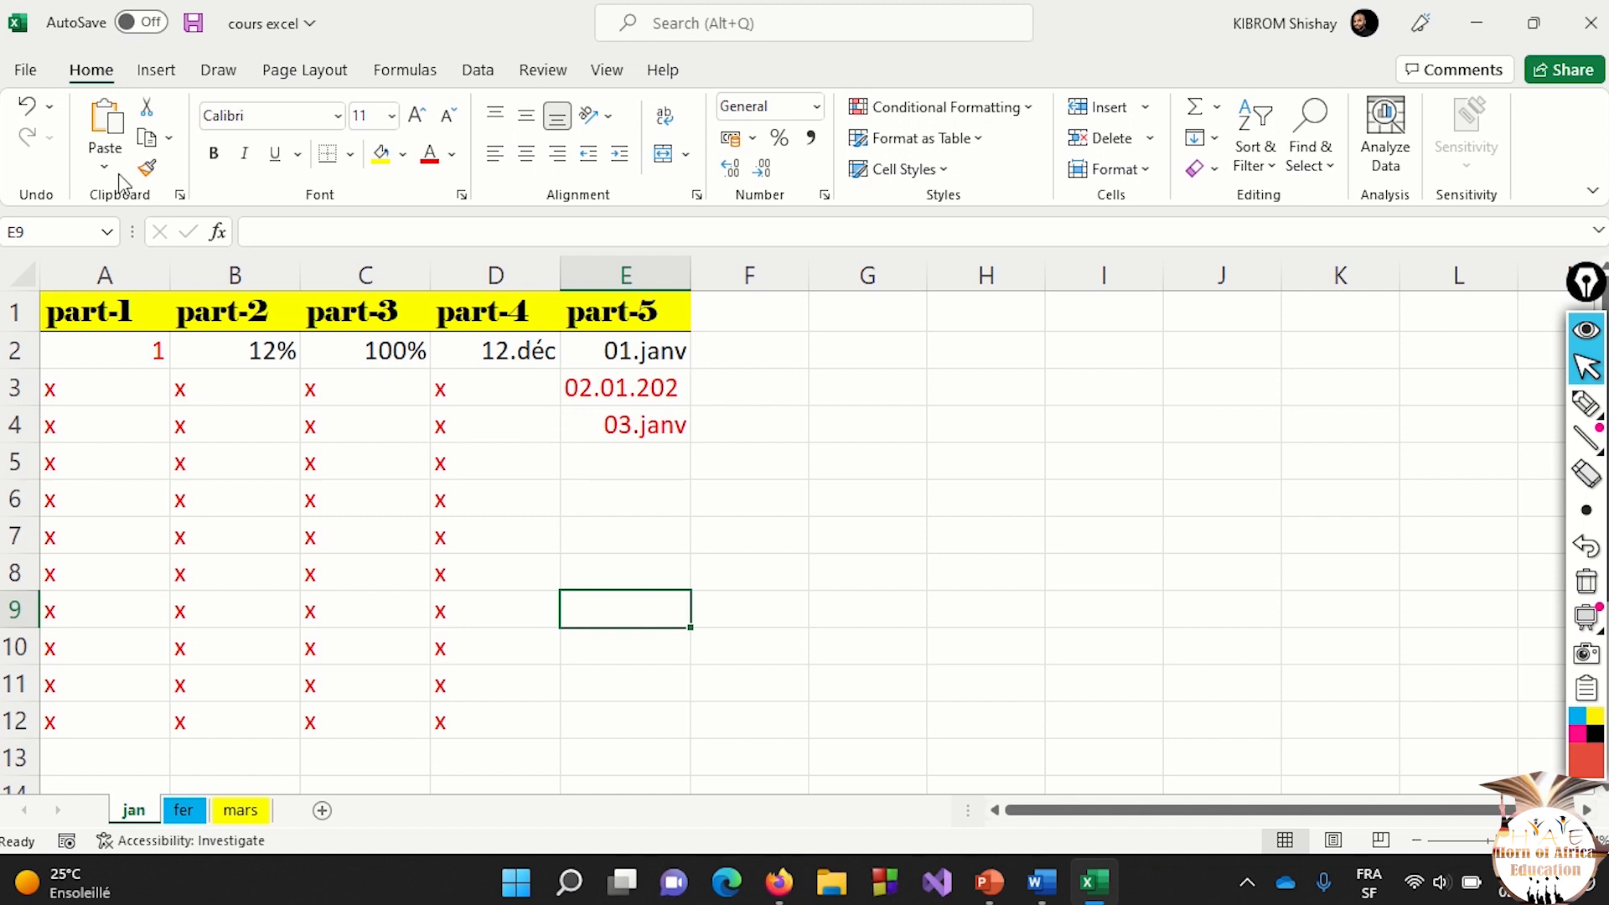
Open the print settings for the jan sheet and raise the number of copies to 4.
left_click(26, 71)
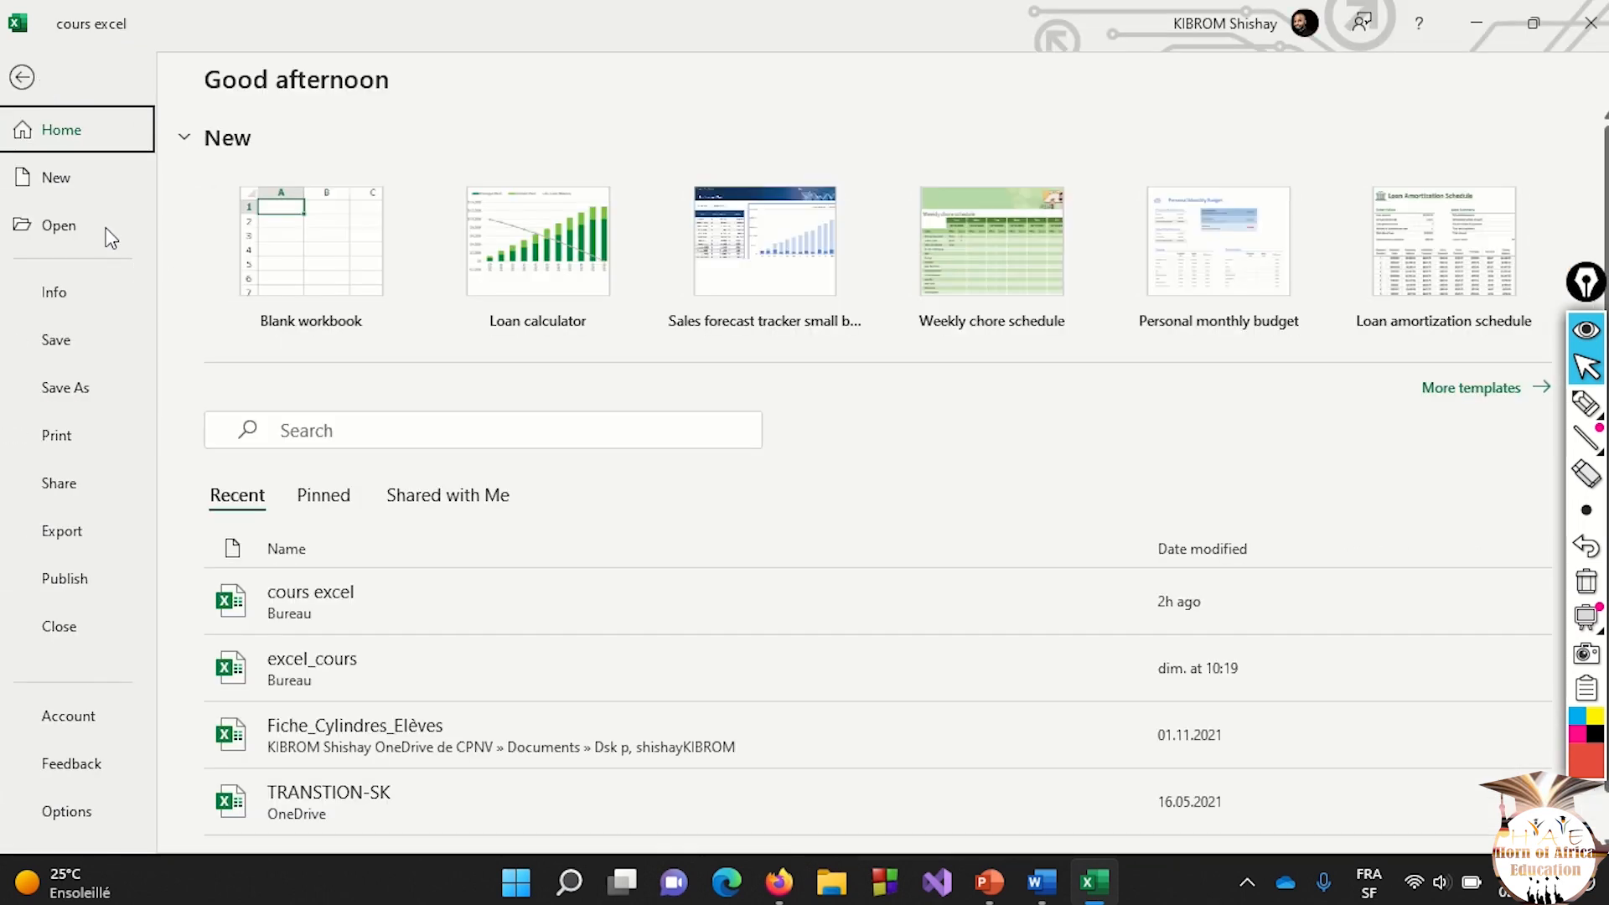
left_click(64, 433)
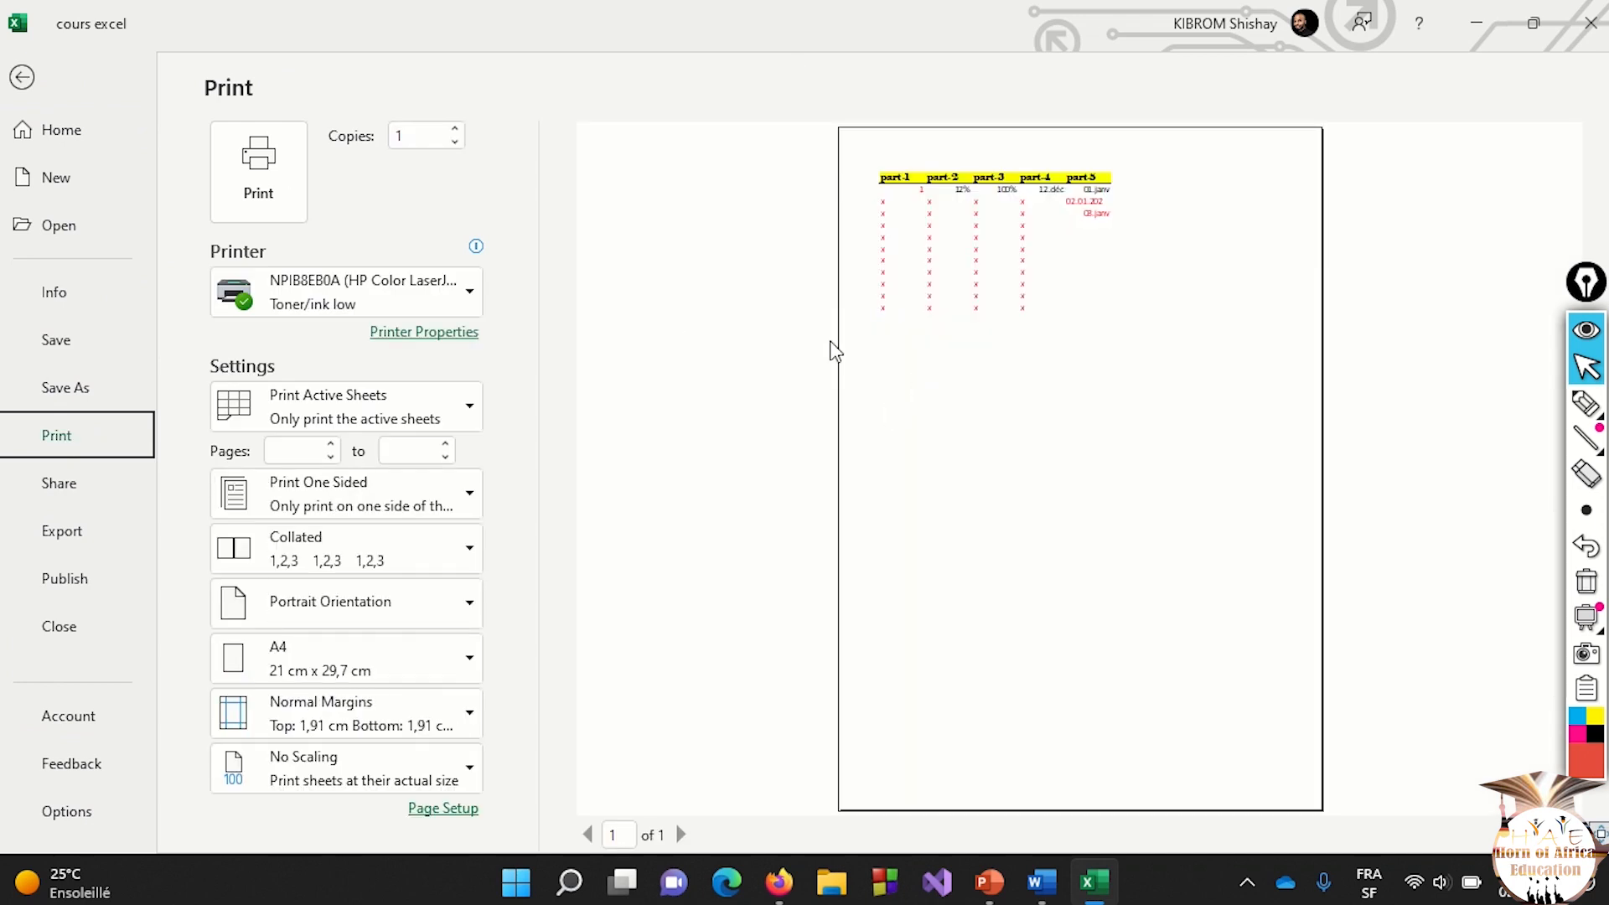
left_click(458, 131)
left_click(458, 132)
left_click(458, 131)
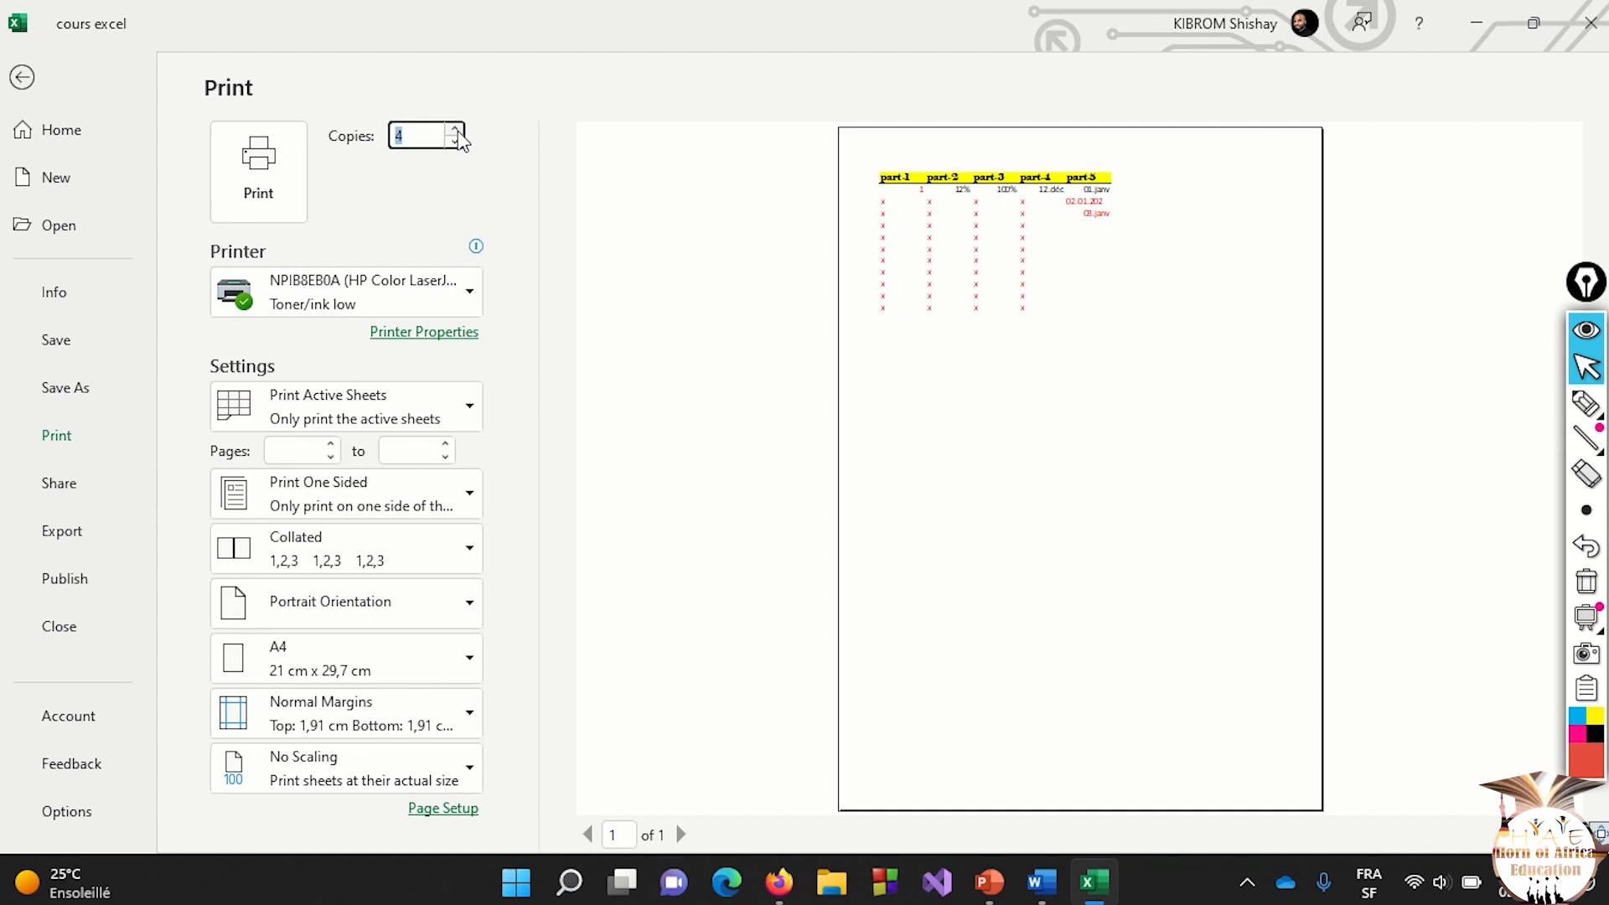
Set the number of copies to 1.
left_click(459, 143)
left_click(452, 167)
left_click(407, 129)
type("12")
key("BackSpace")
key("BackSpace")
type("1")
left_click(412, 189)
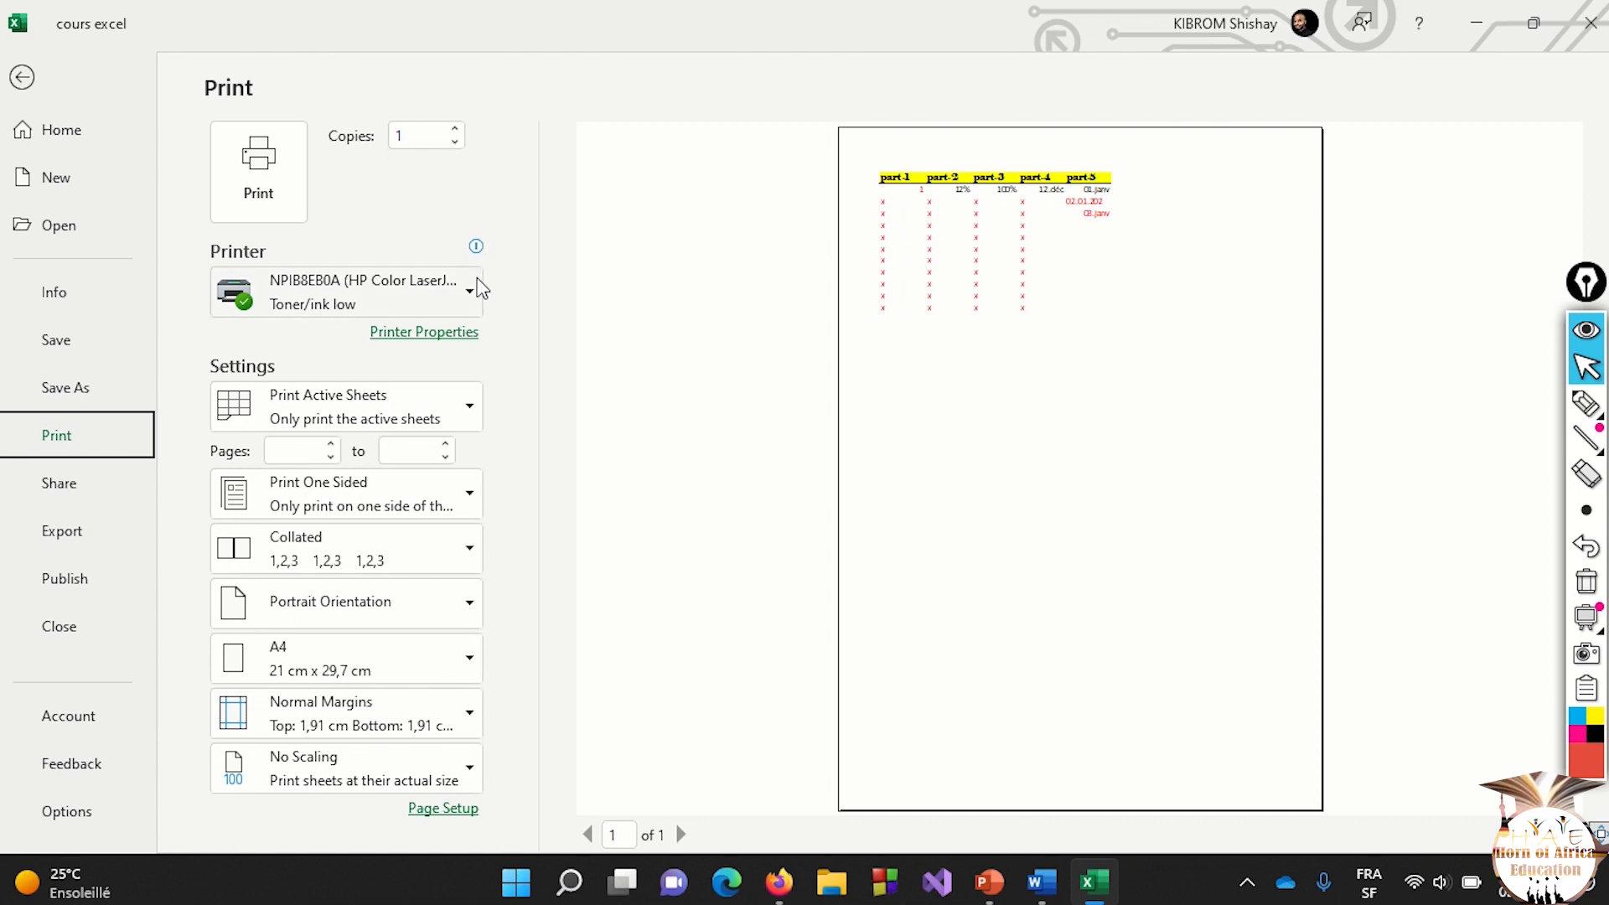
Choose NPIB8EB0A (HP Color LaserJet MFP M277dw) as the printer.
mouse_move(472, 295)
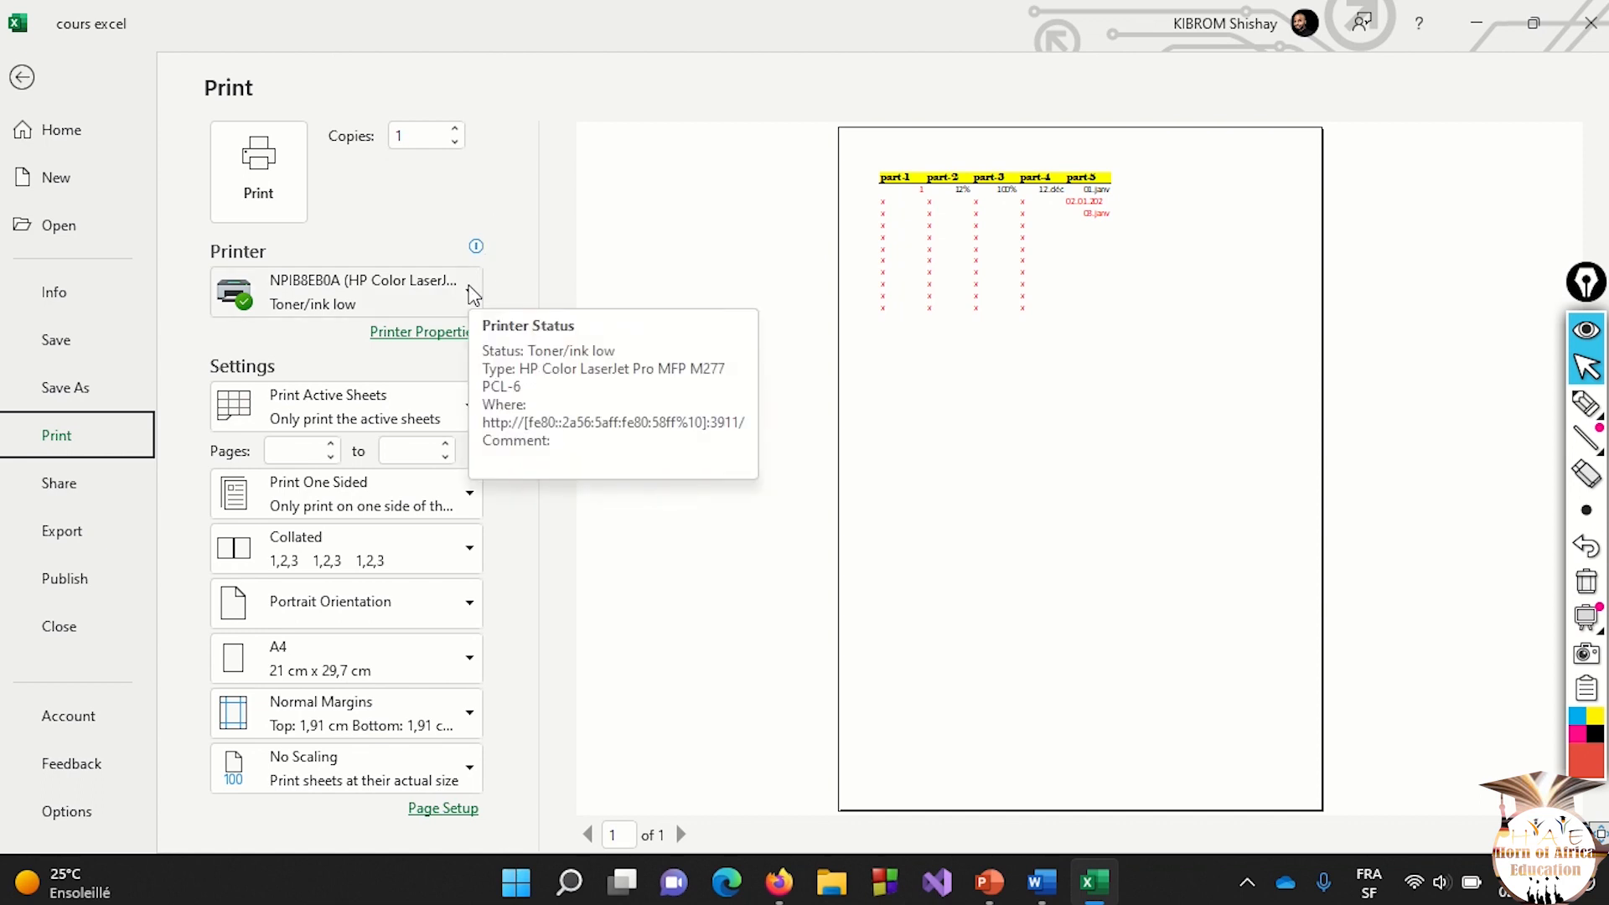
left_click(472, 295)
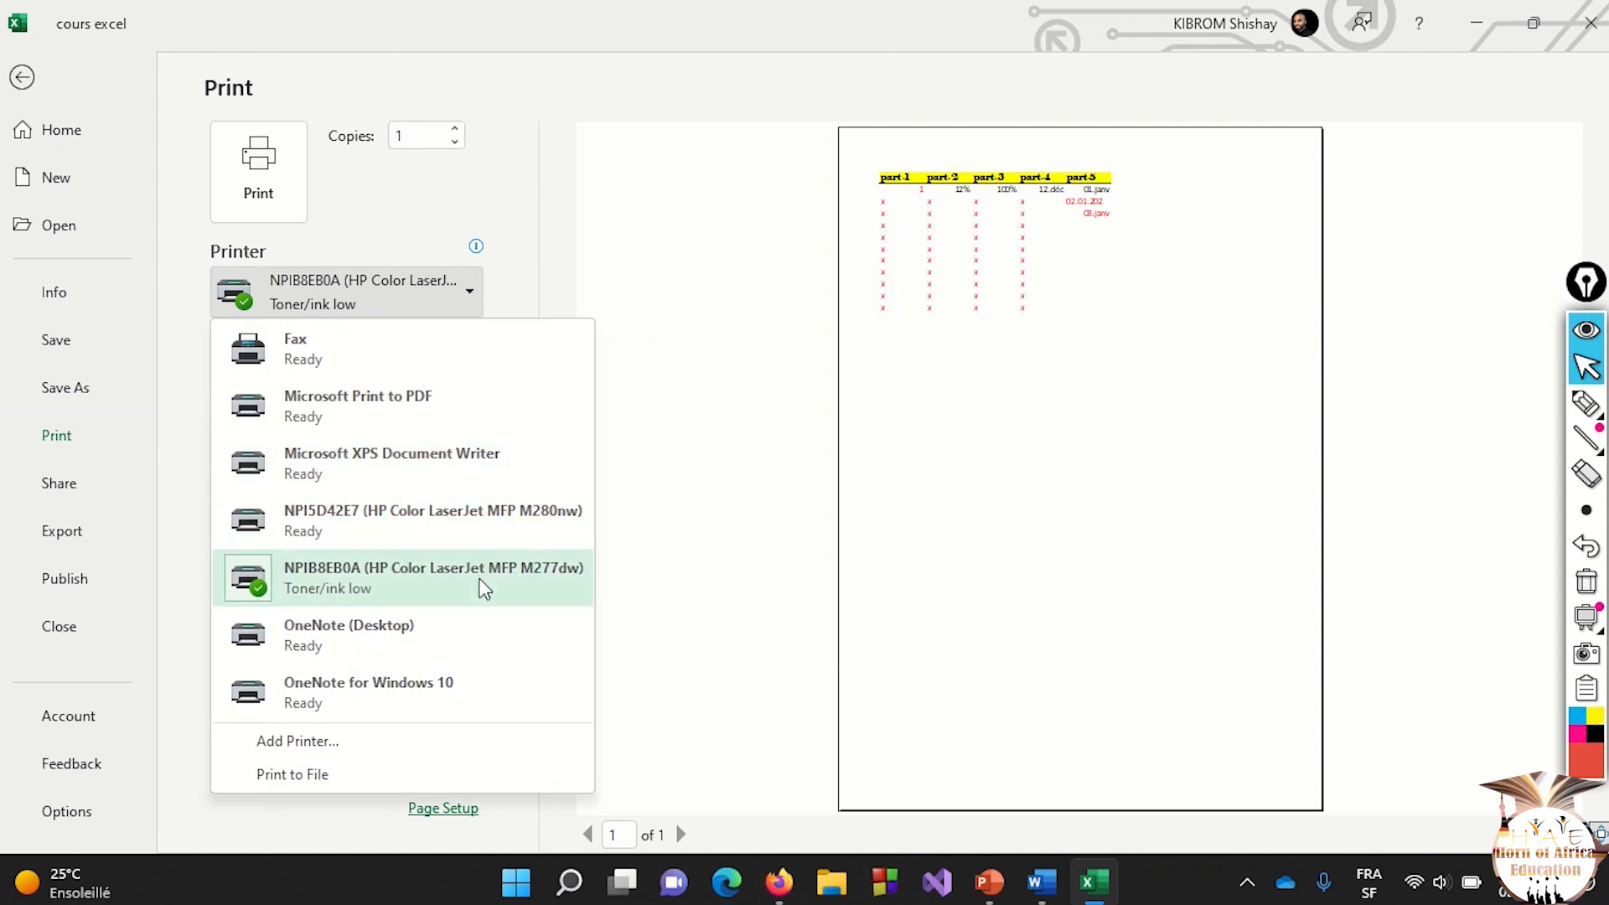
mouse_move(484, 589)
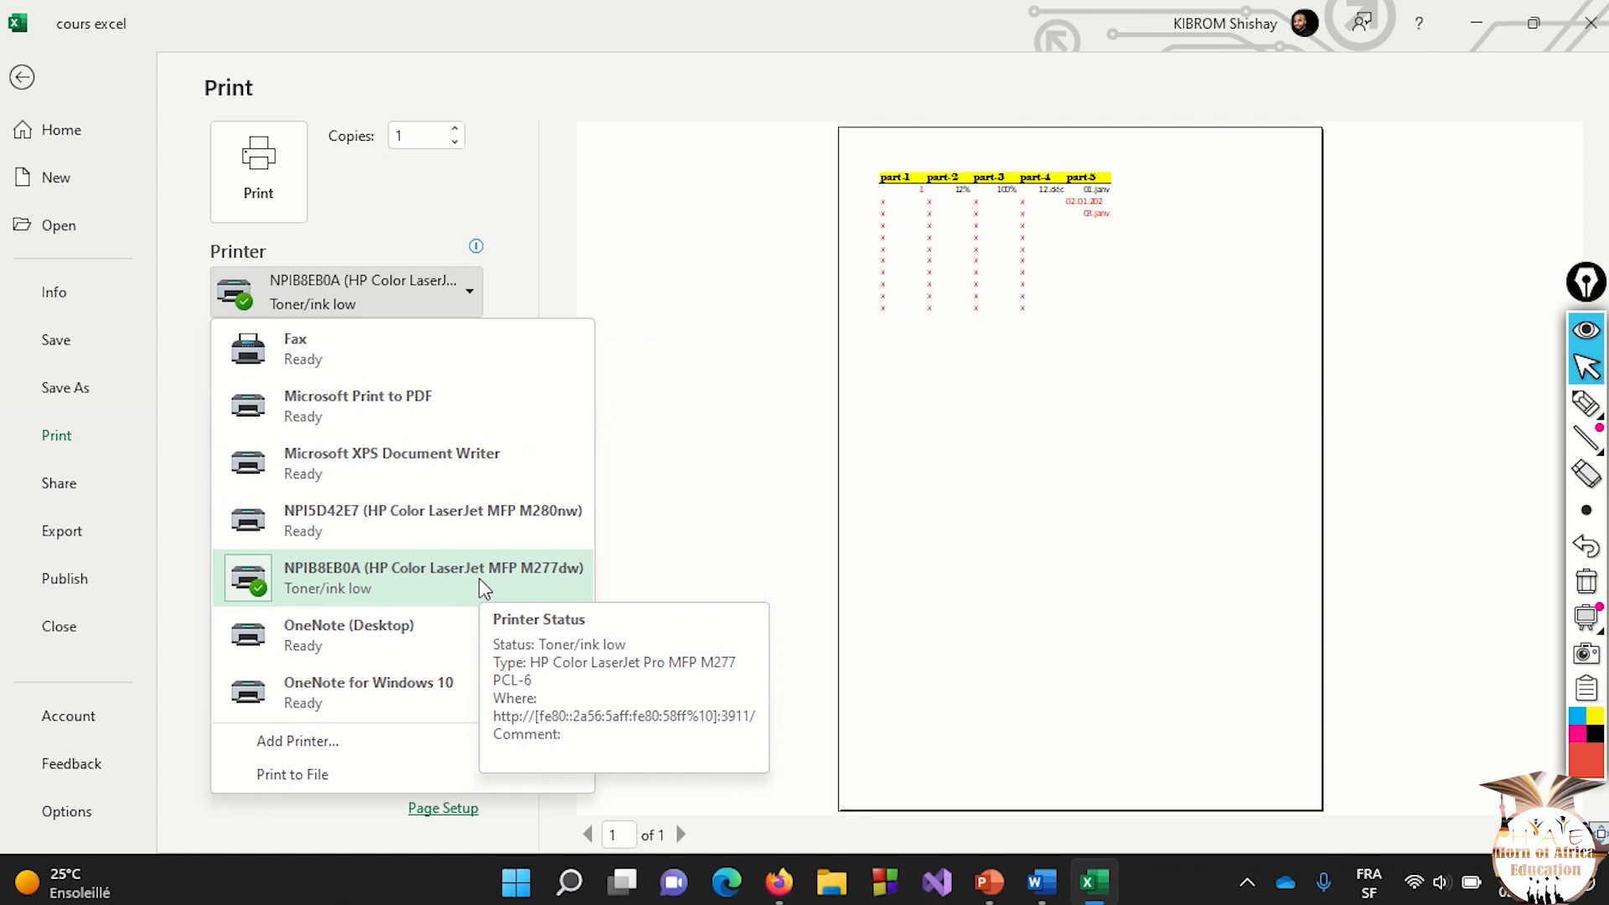
left_click(482, 584)
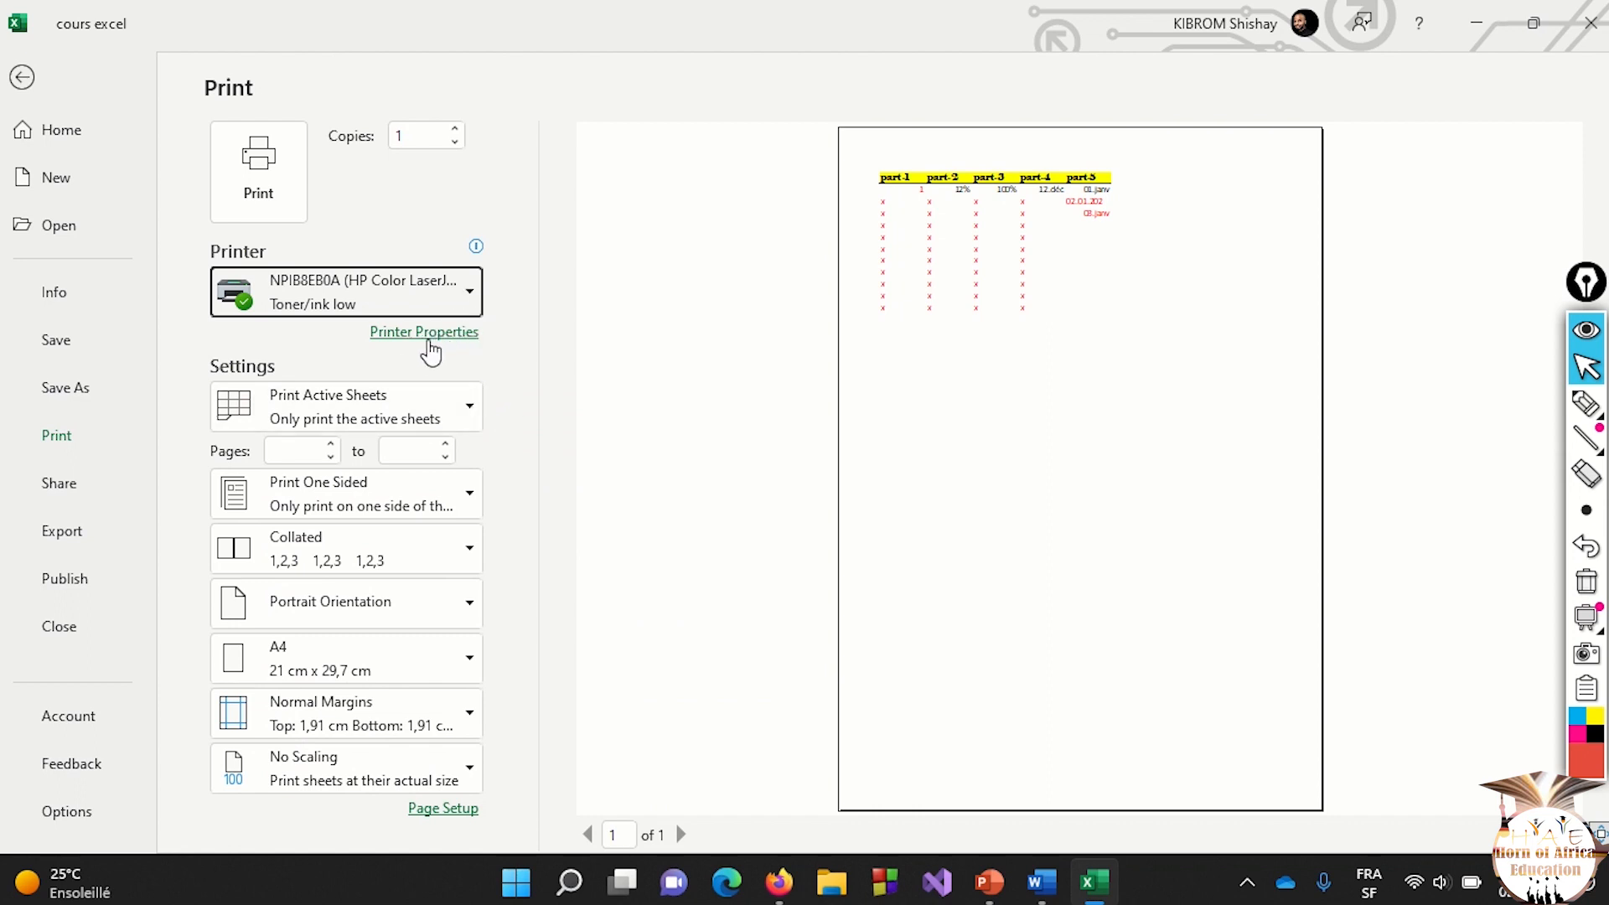
Review the options for which part of the workbook to print, keep the current choice and return to the worksheet.
left_click(469, 410)
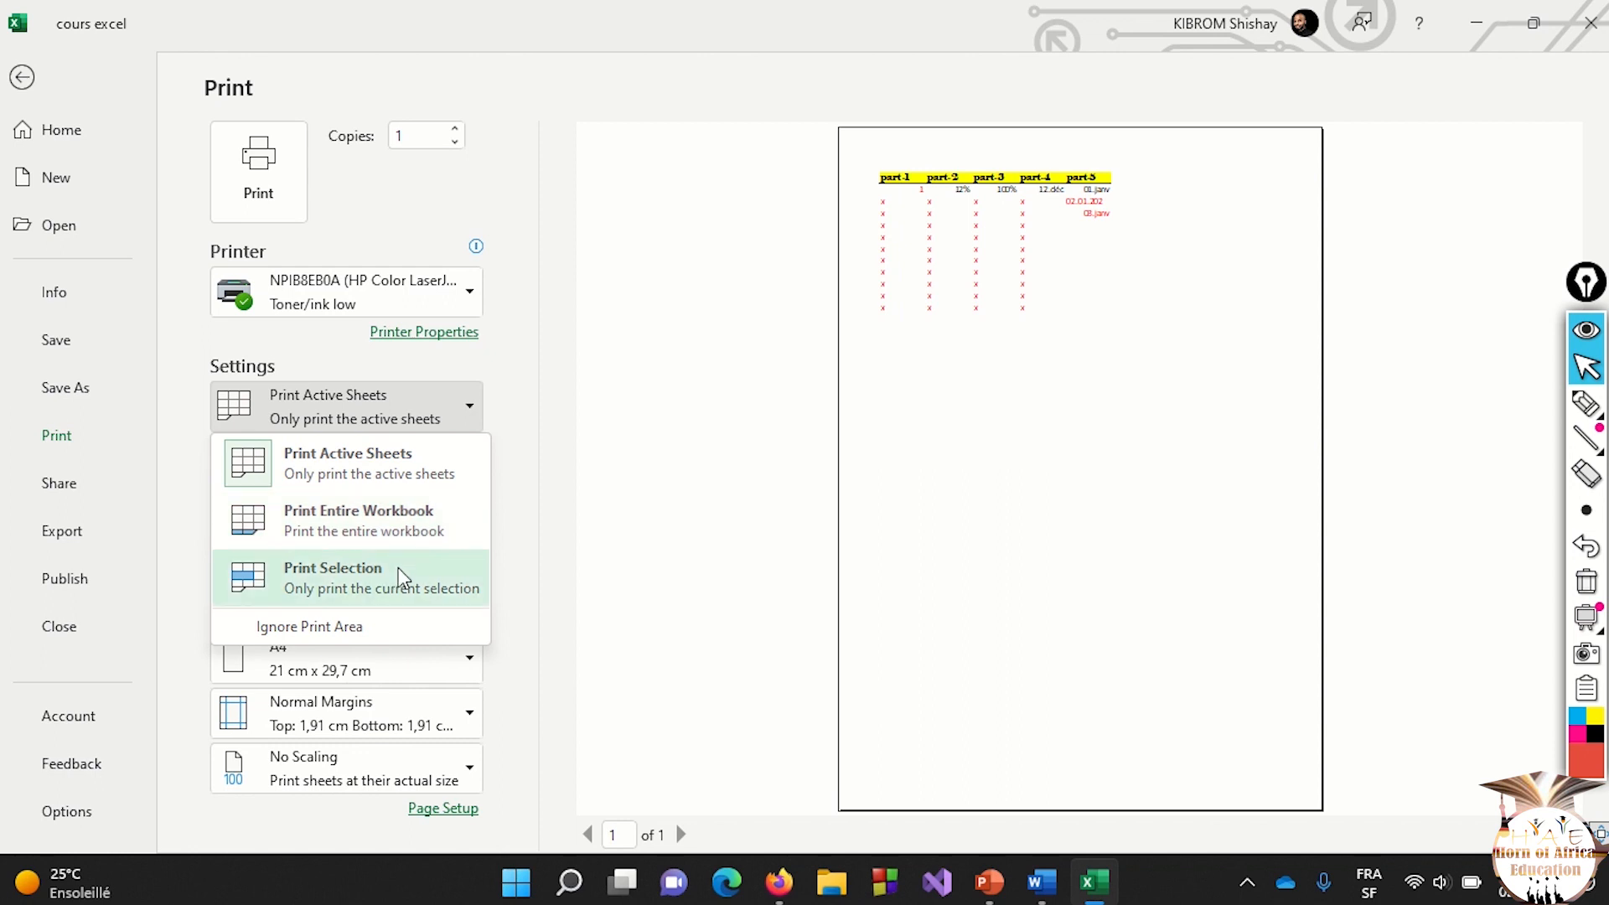
left_click(528, 476)
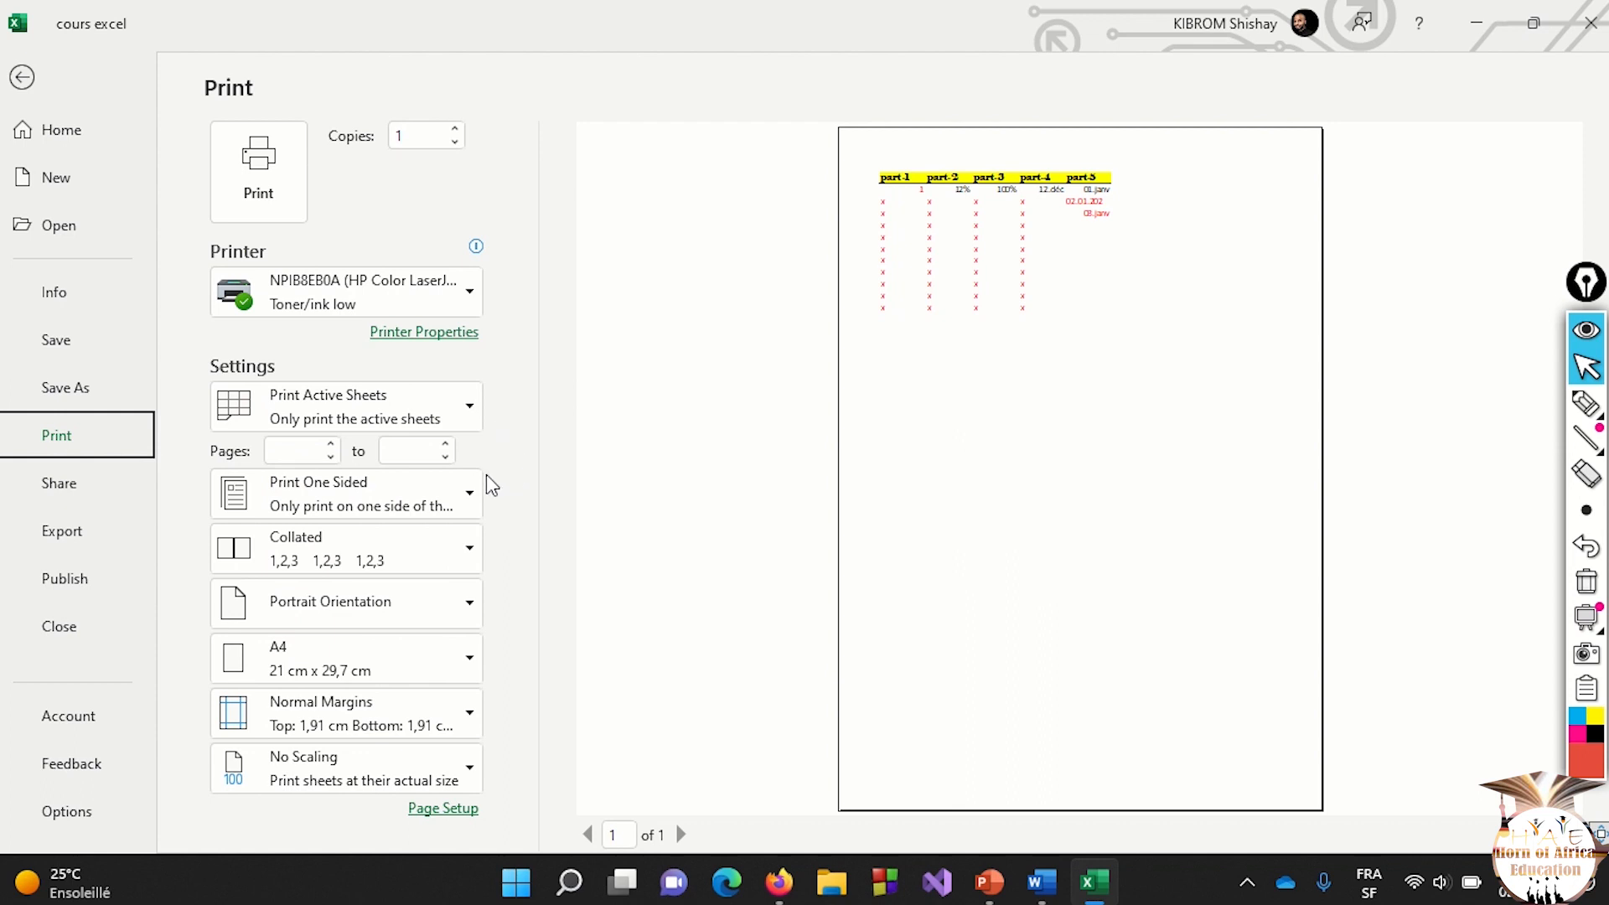
left_click(22, 78)
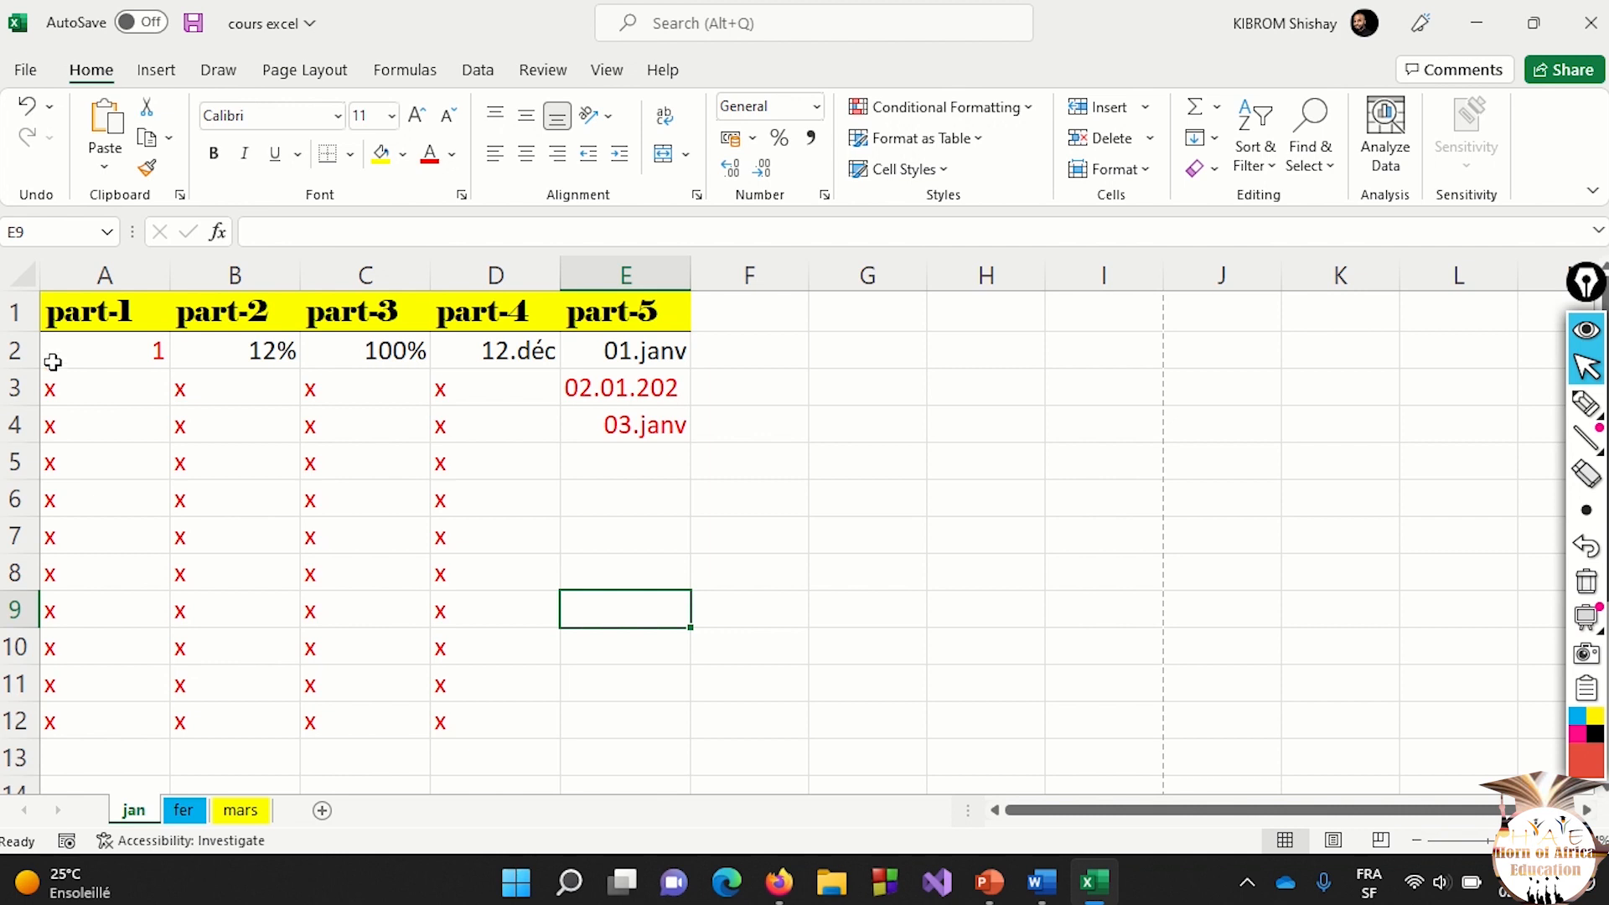
Copy the range A2:E11 and paste it directly below the table, starting at cell A13.
left_click_drag(49, 352, 644, 698)
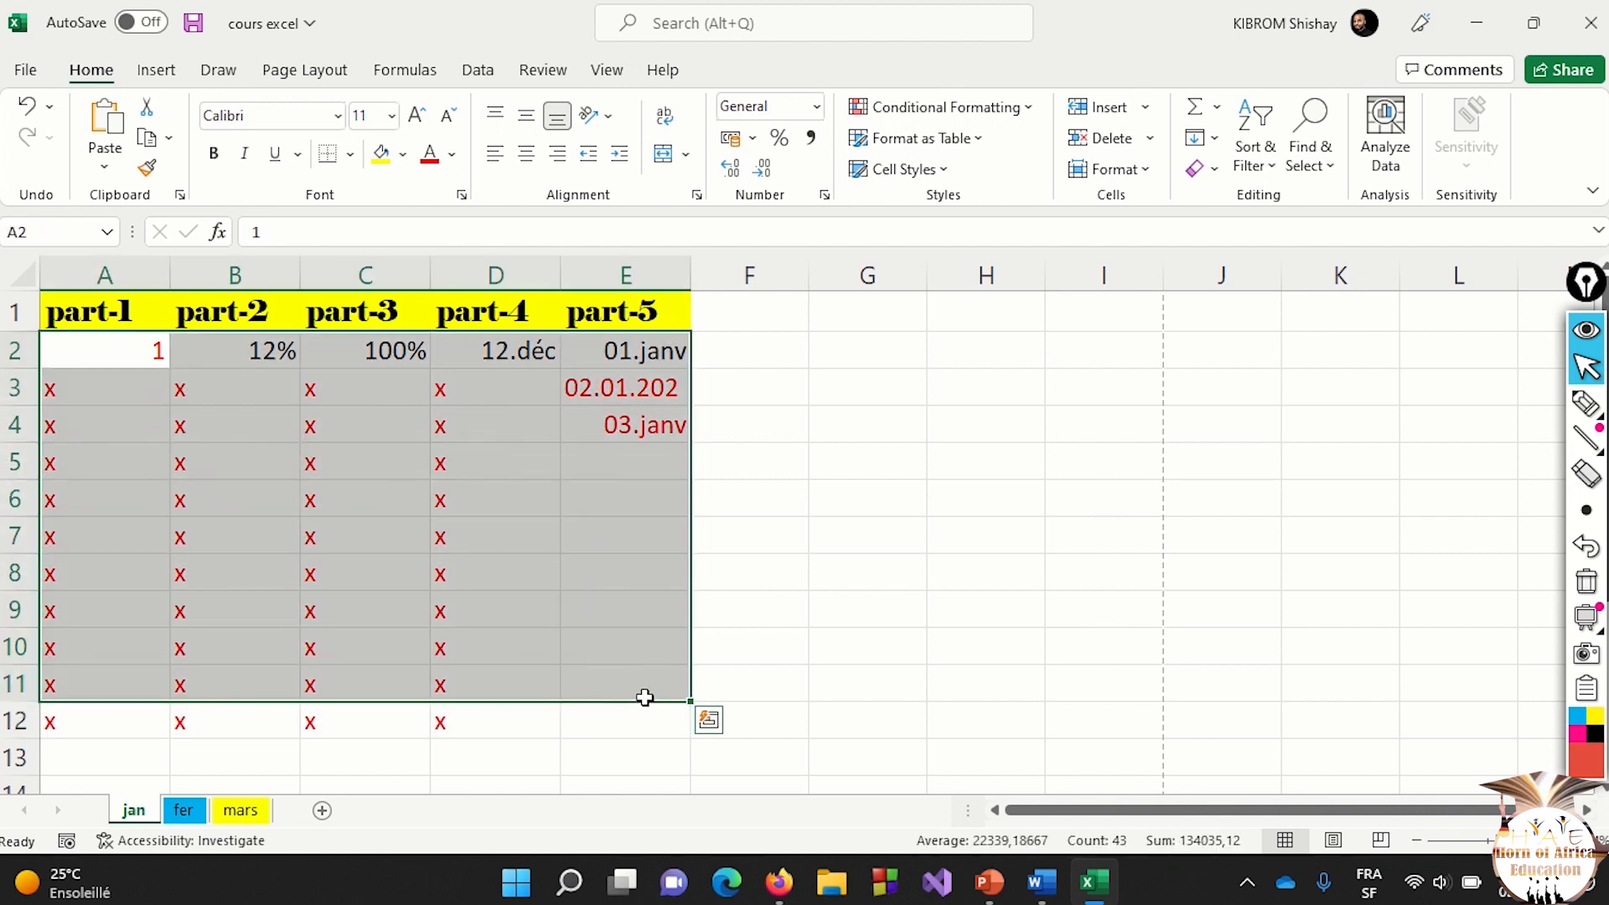
key("ctrl+c")
scroll(565, 572, "down", 4)
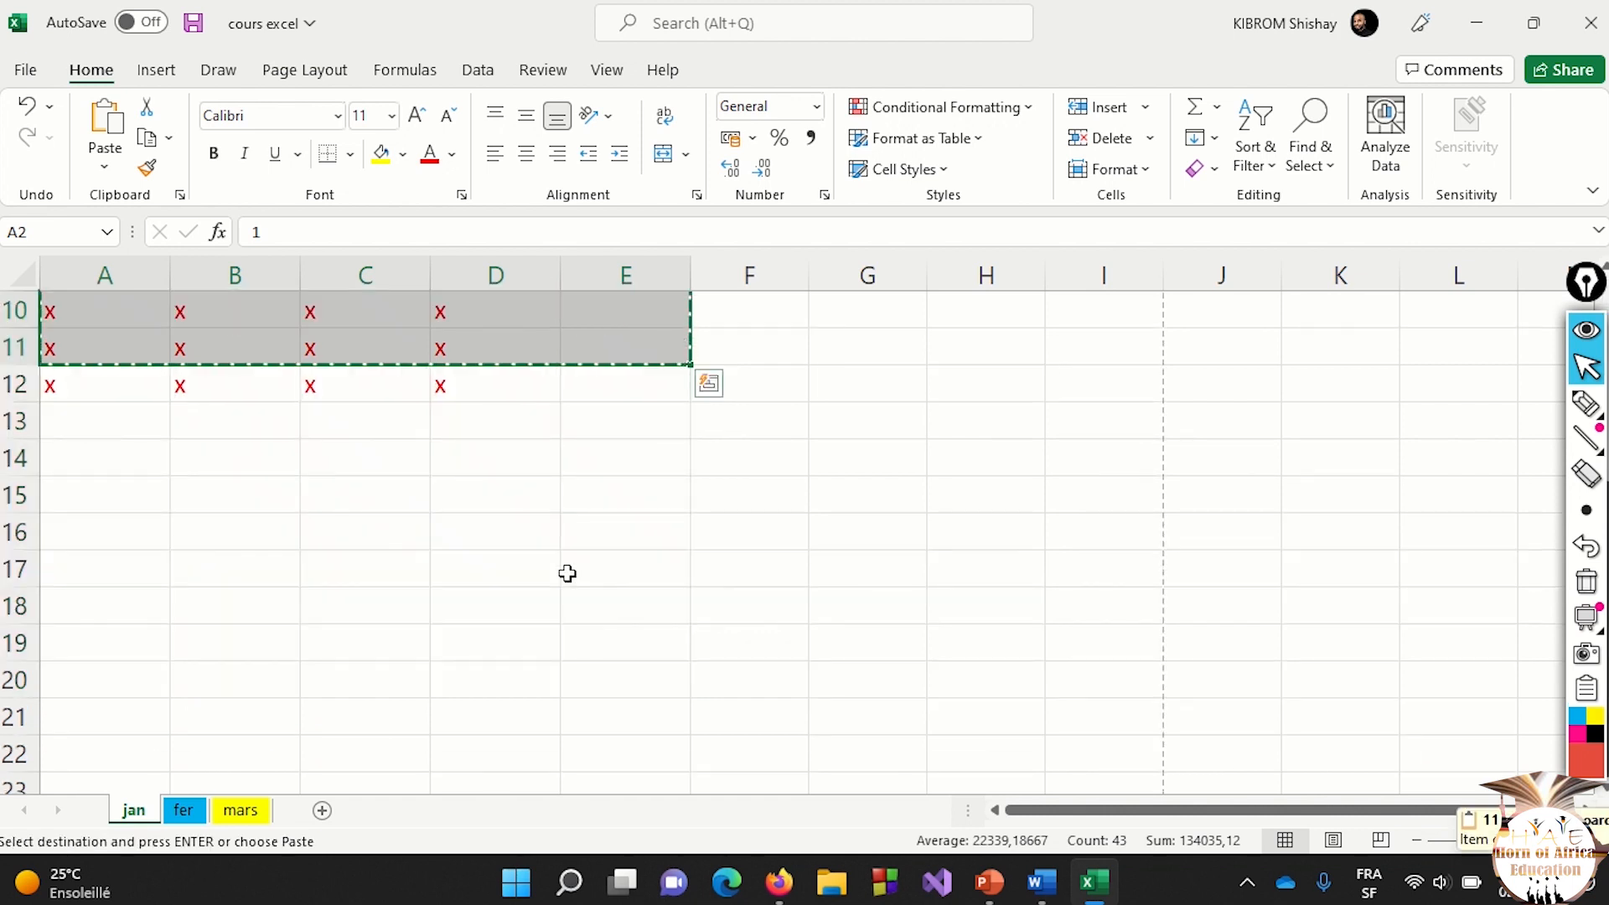
left_click_drag(78, 311, 657, 729)
key("ctrl+v")
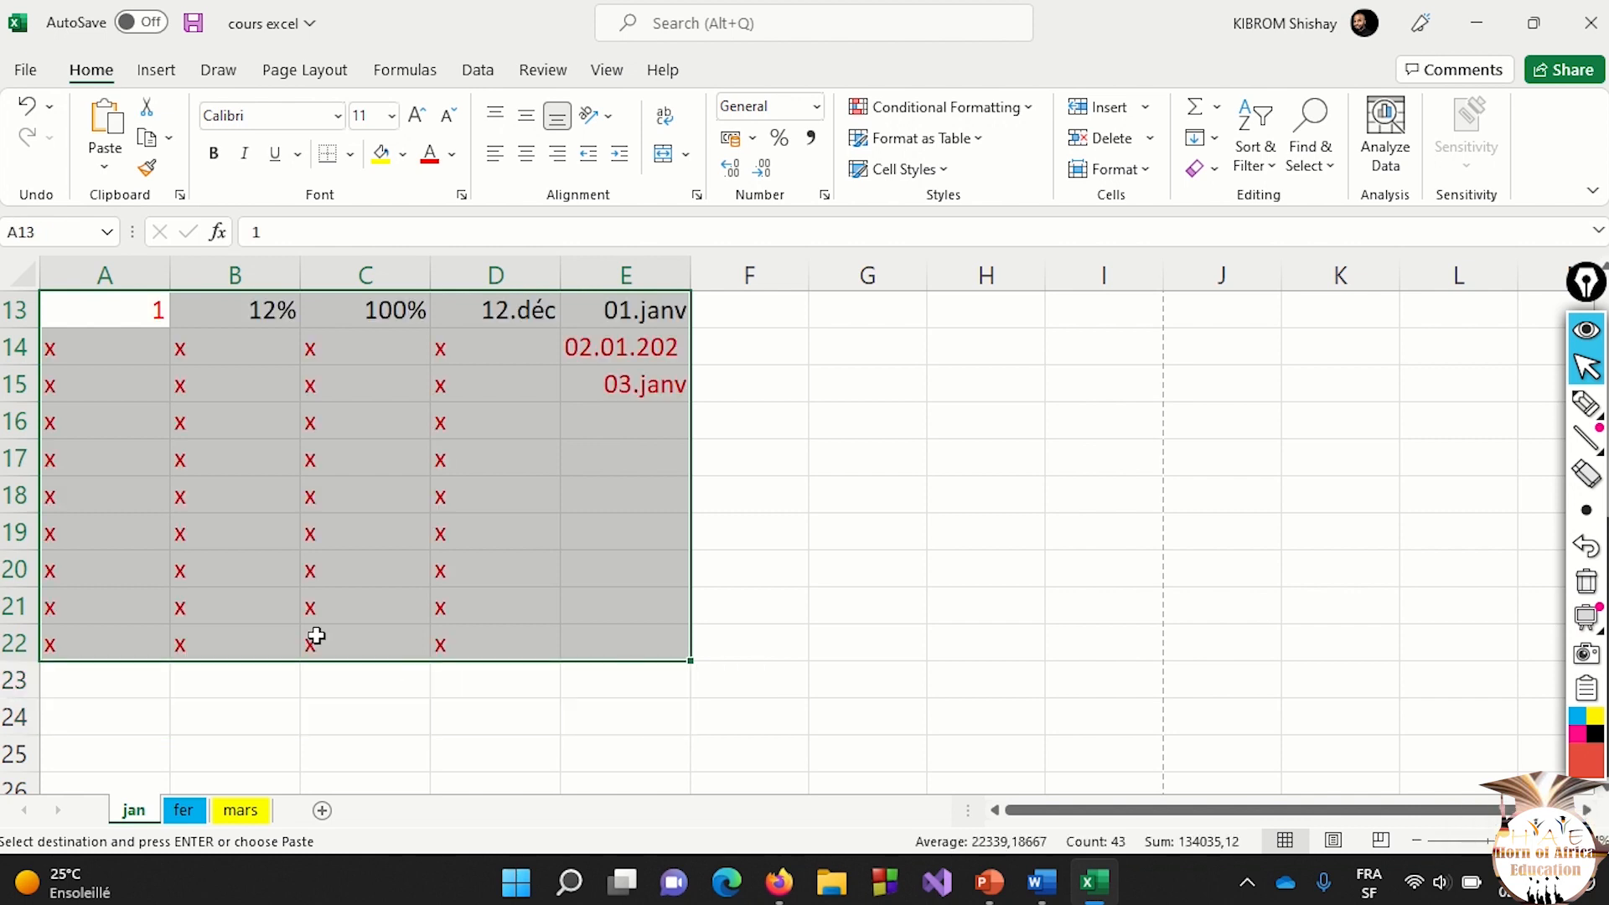
Paste the copied block once more further down the sheet, starting at cell A25, and end copy mode.
scroll(252, 635, "down", 4)
left_click_drag(73, 310, 706, 901)
left_click_drag(873, 748, 838, 755)
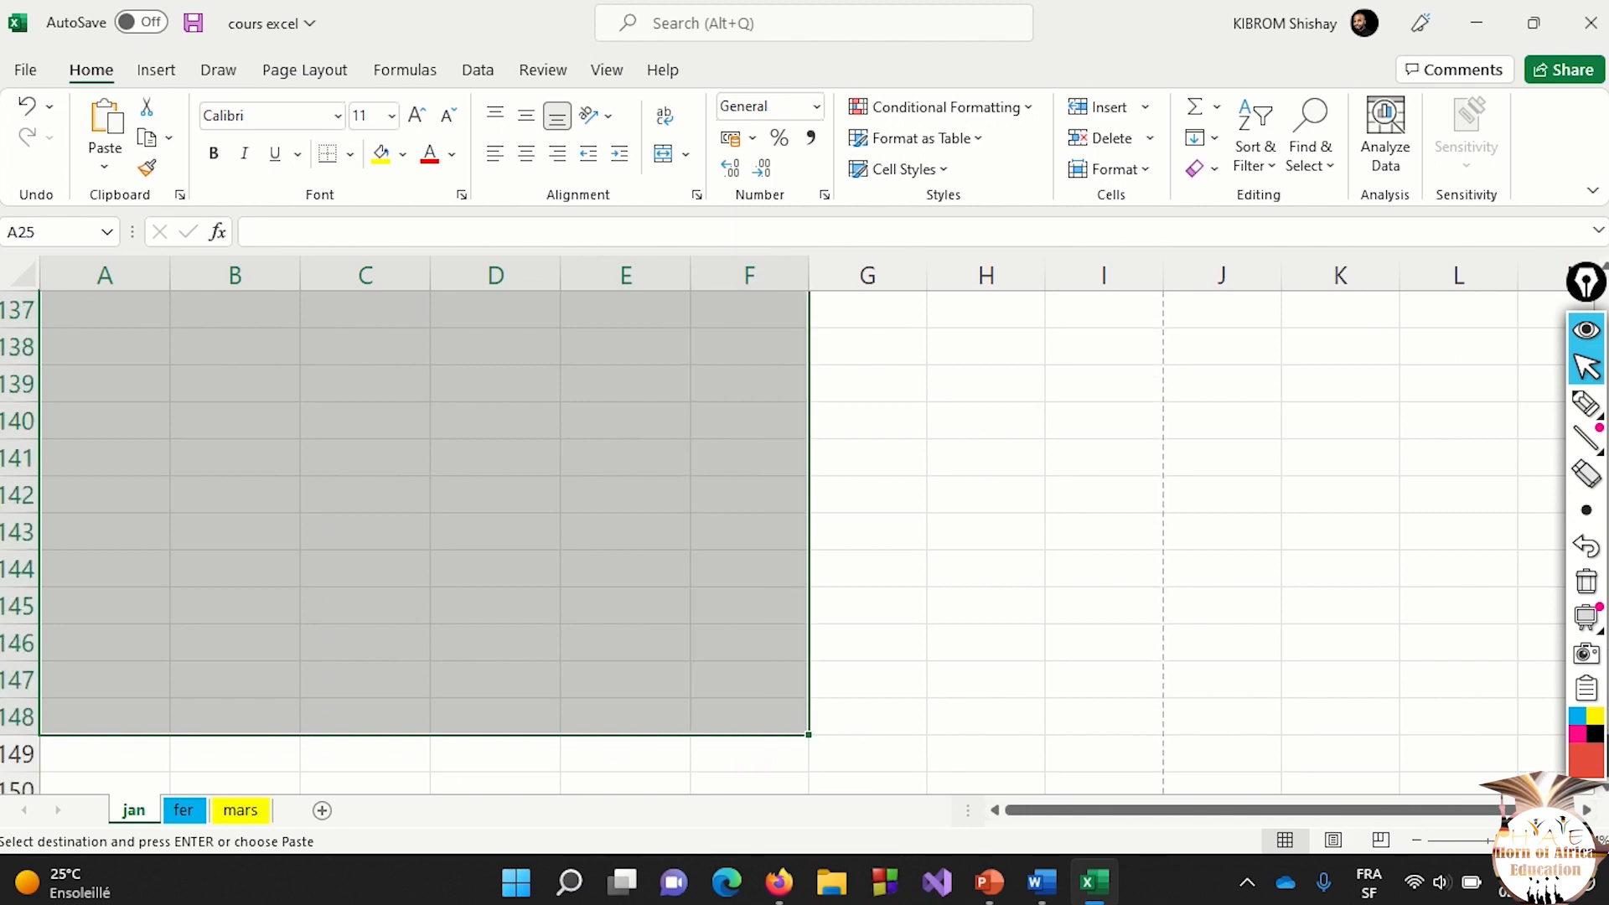
key("ctrl+v")
left_click(726, 879)
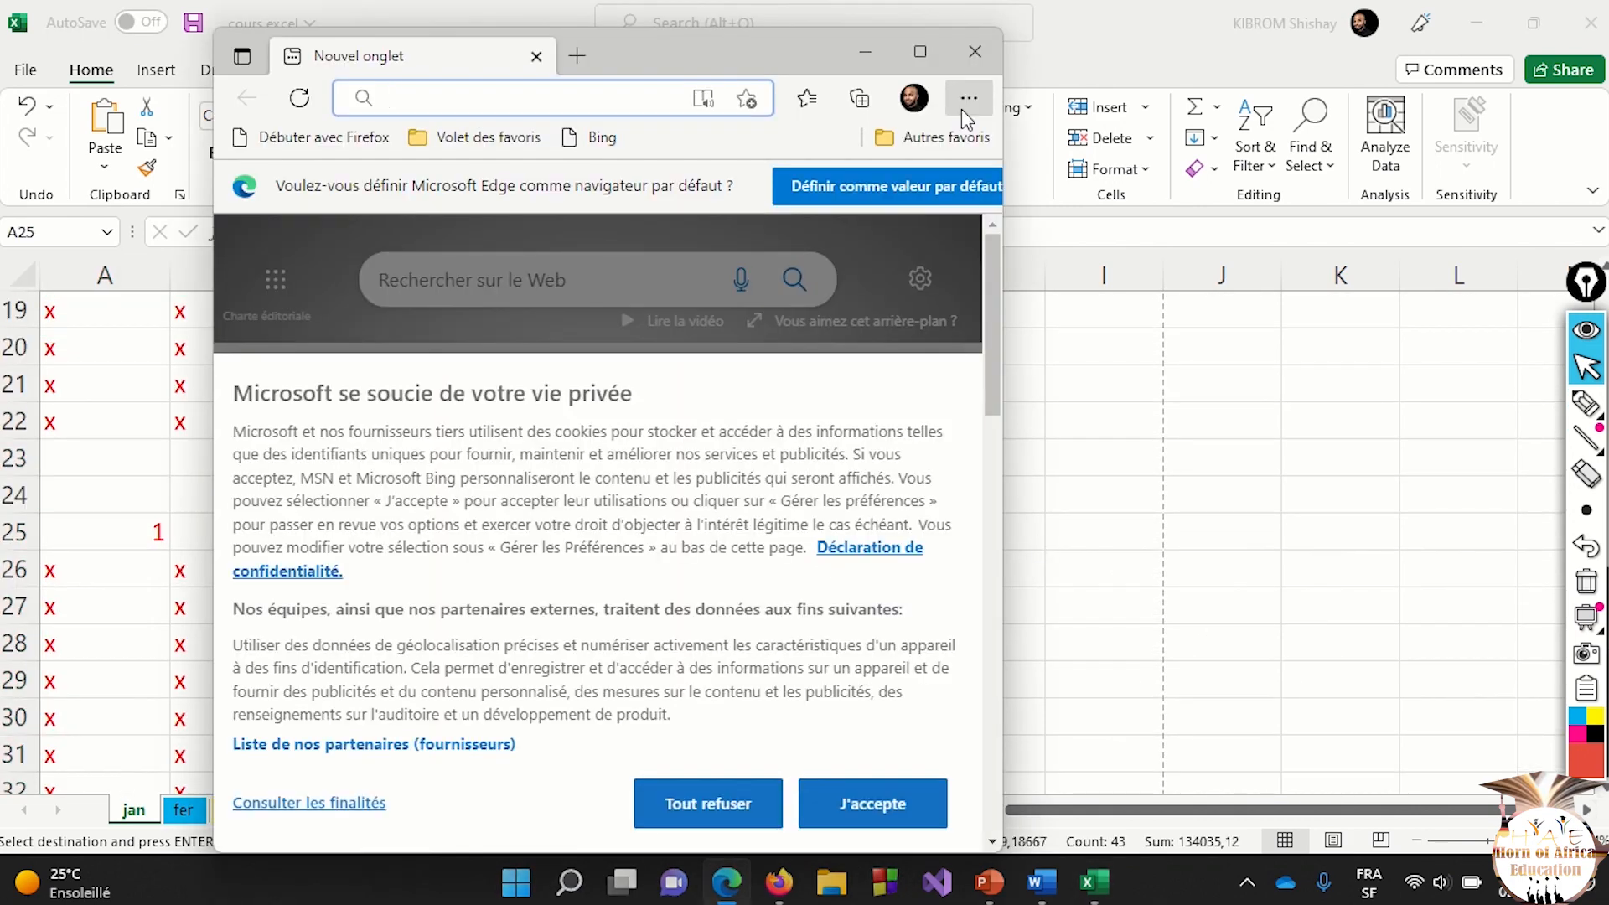
left_click(975, 51)
scroll(1170, 406, "up", 6)
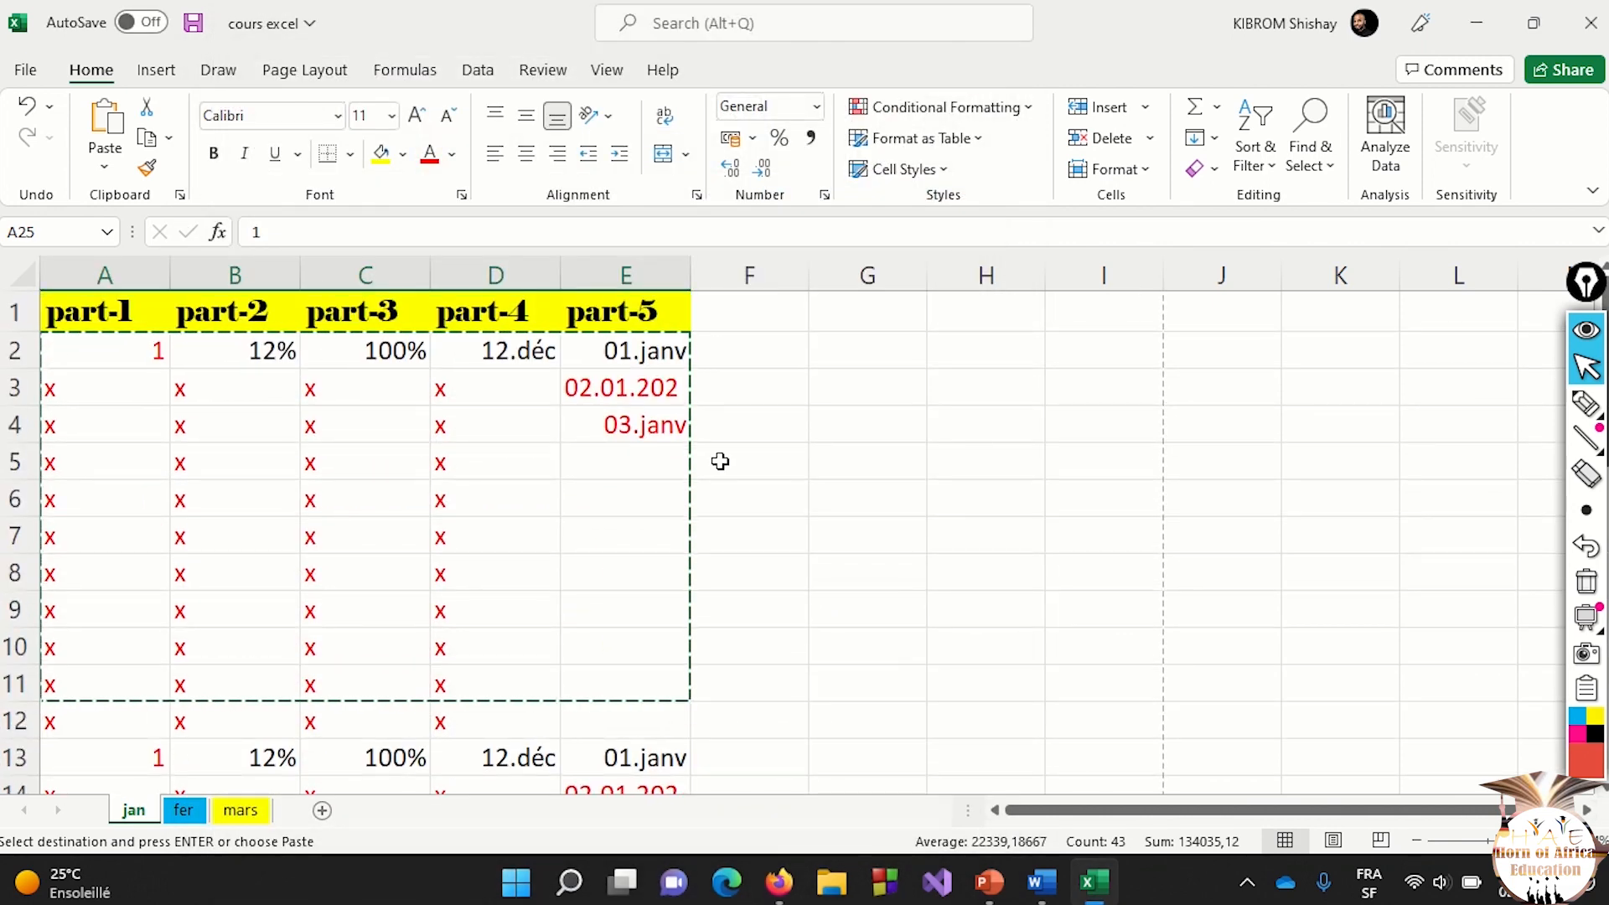
double_click(748, 520)
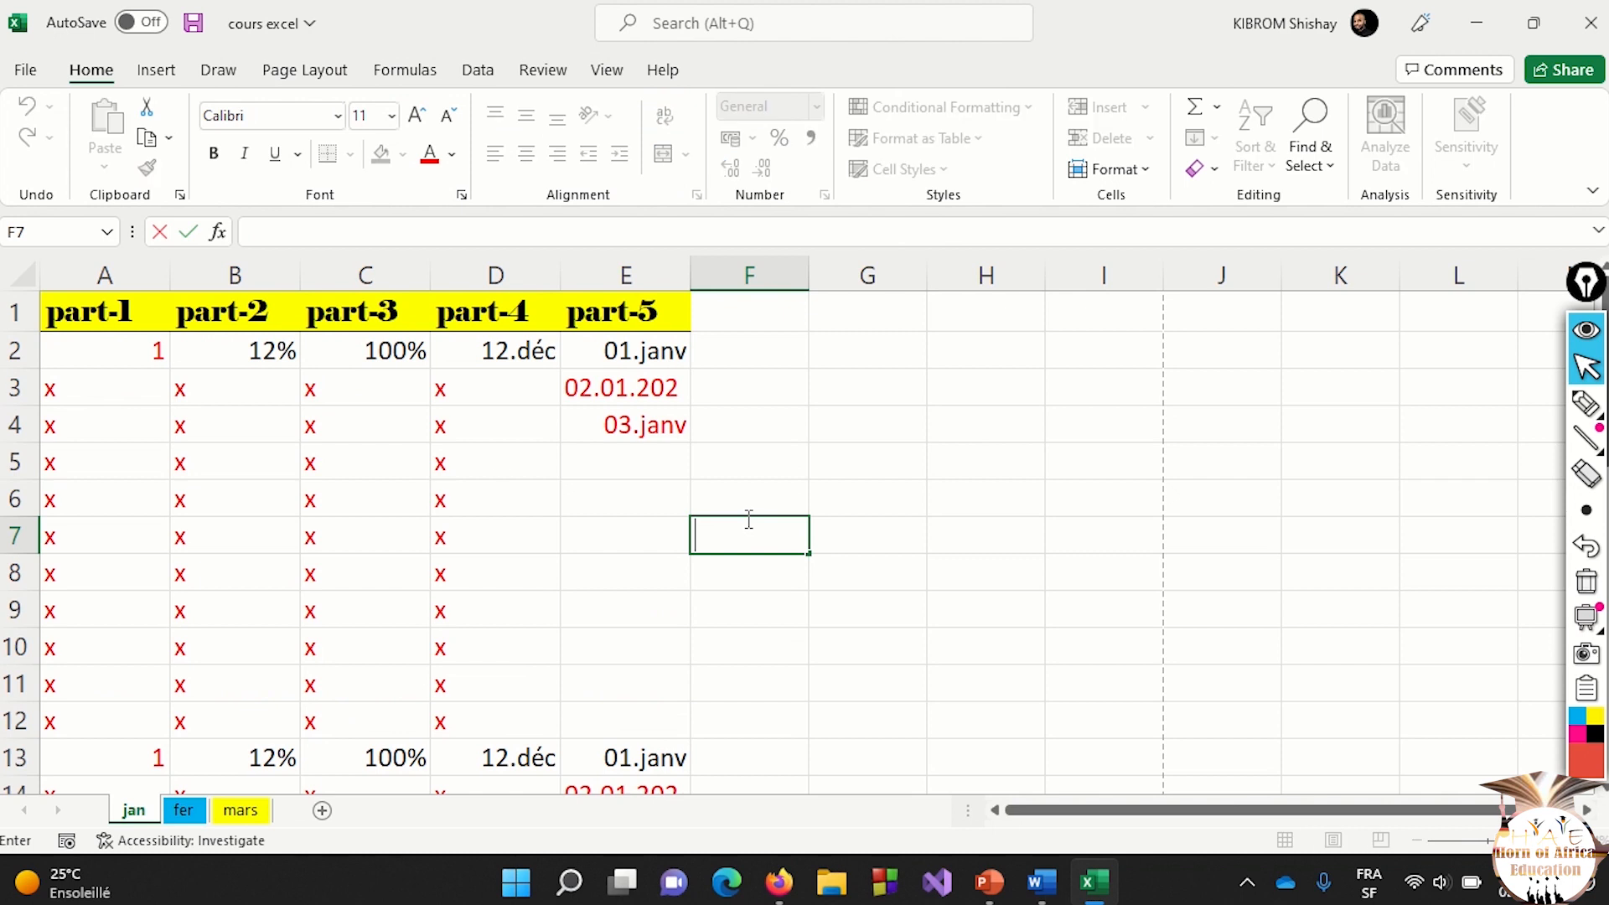
Select the range A2:E12 and set the print settings to Print Selection.
left_click_drag(50, 350, 588, 726)
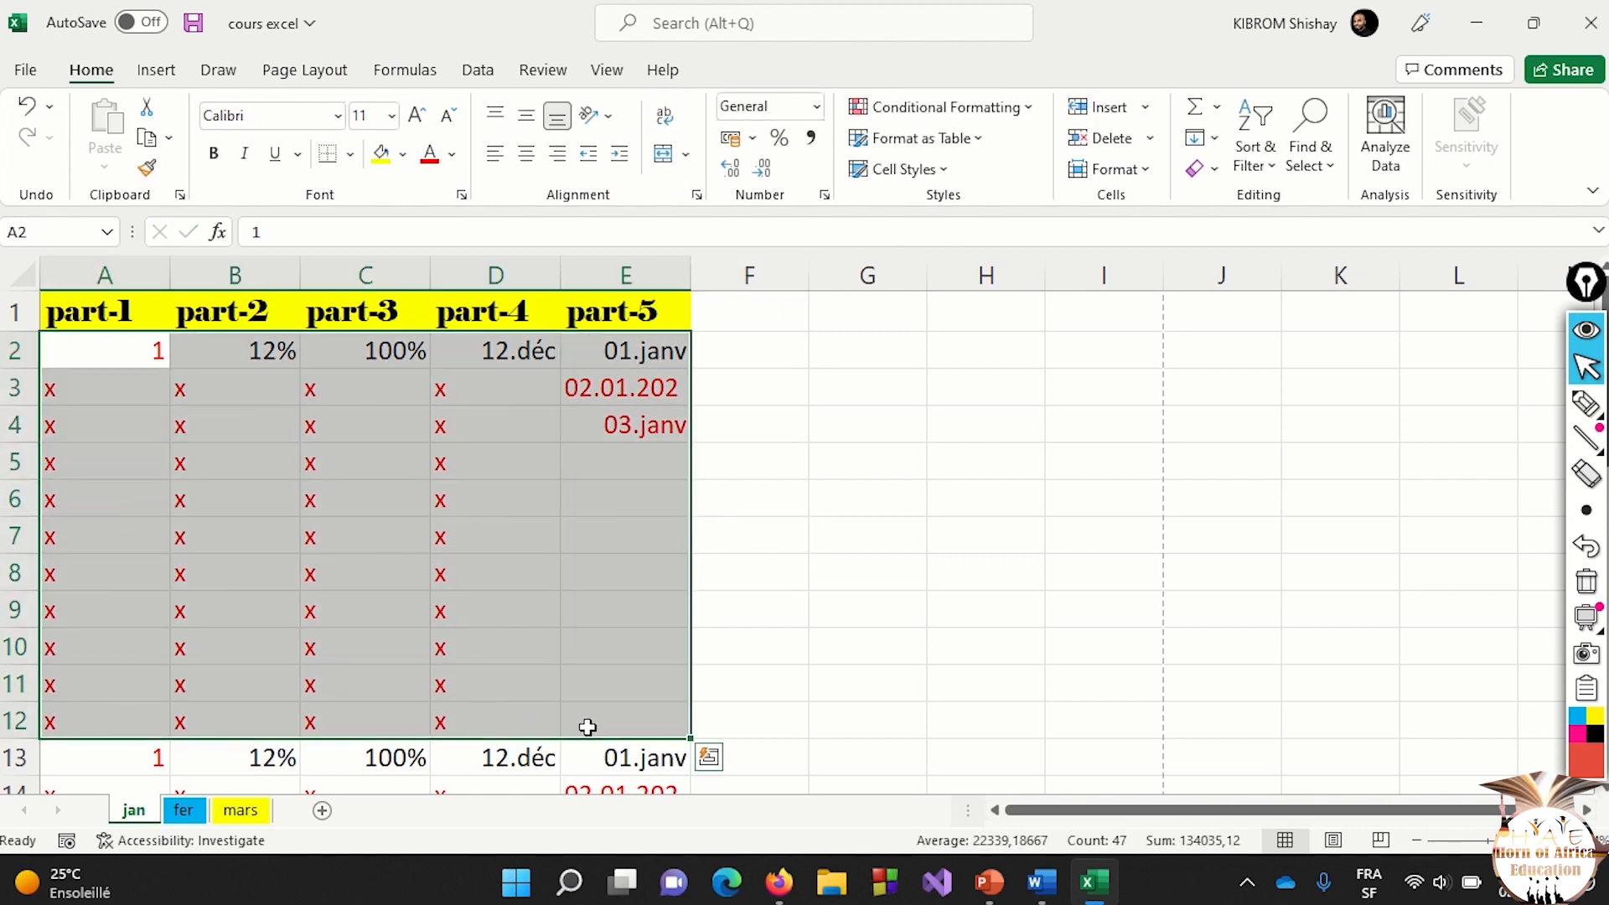
left_click(27, 71)
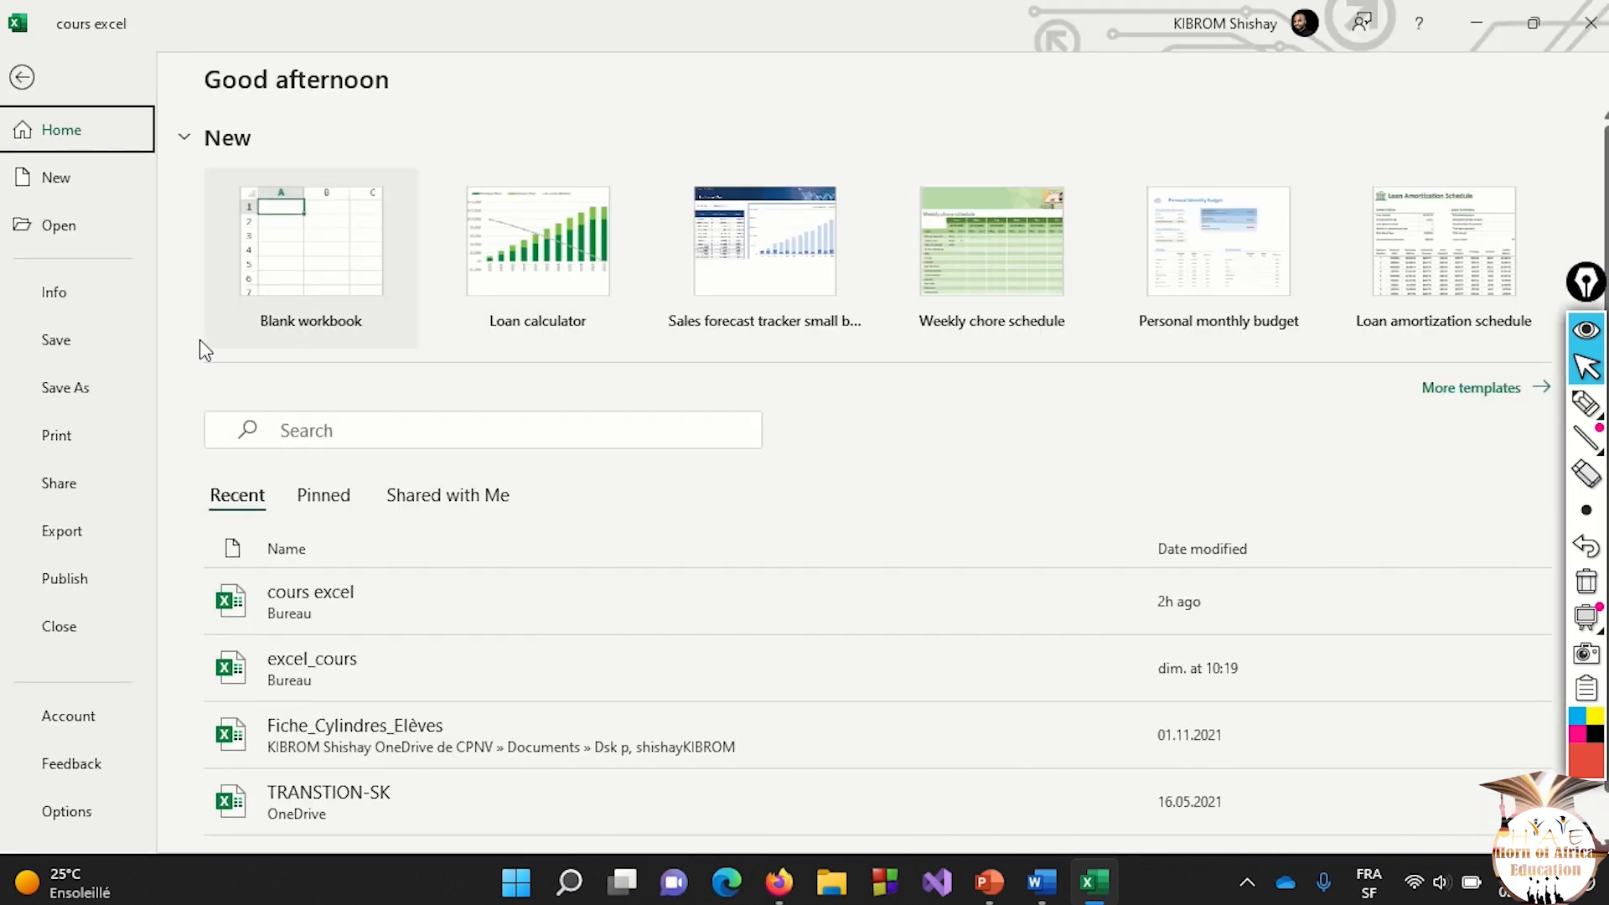
left_click(73, 437)
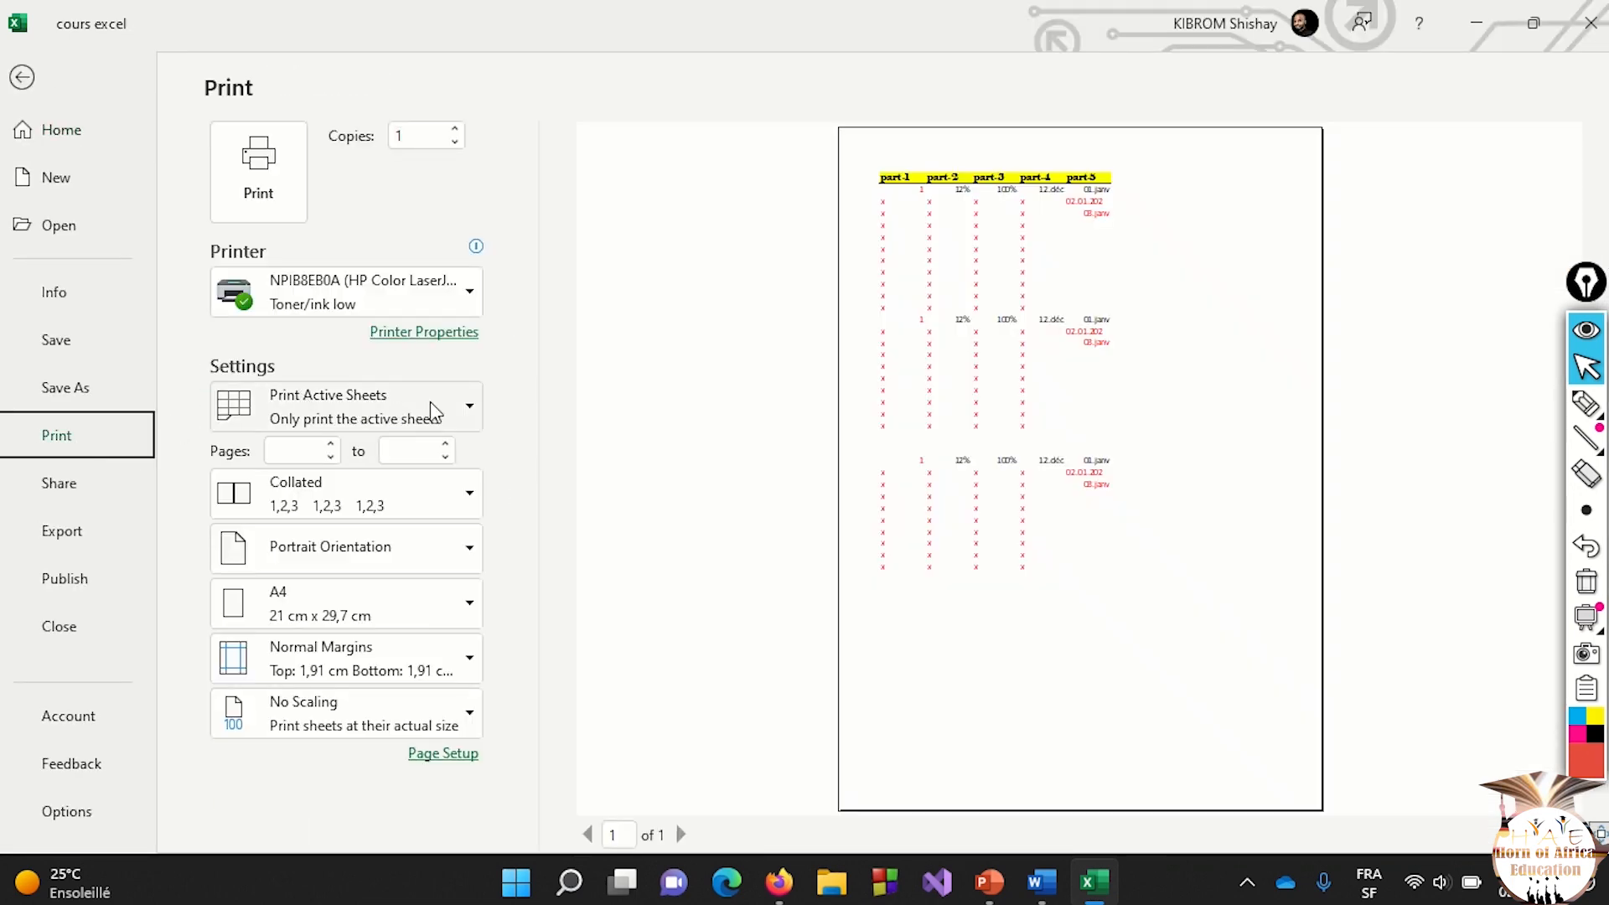
left_click(468, 407)
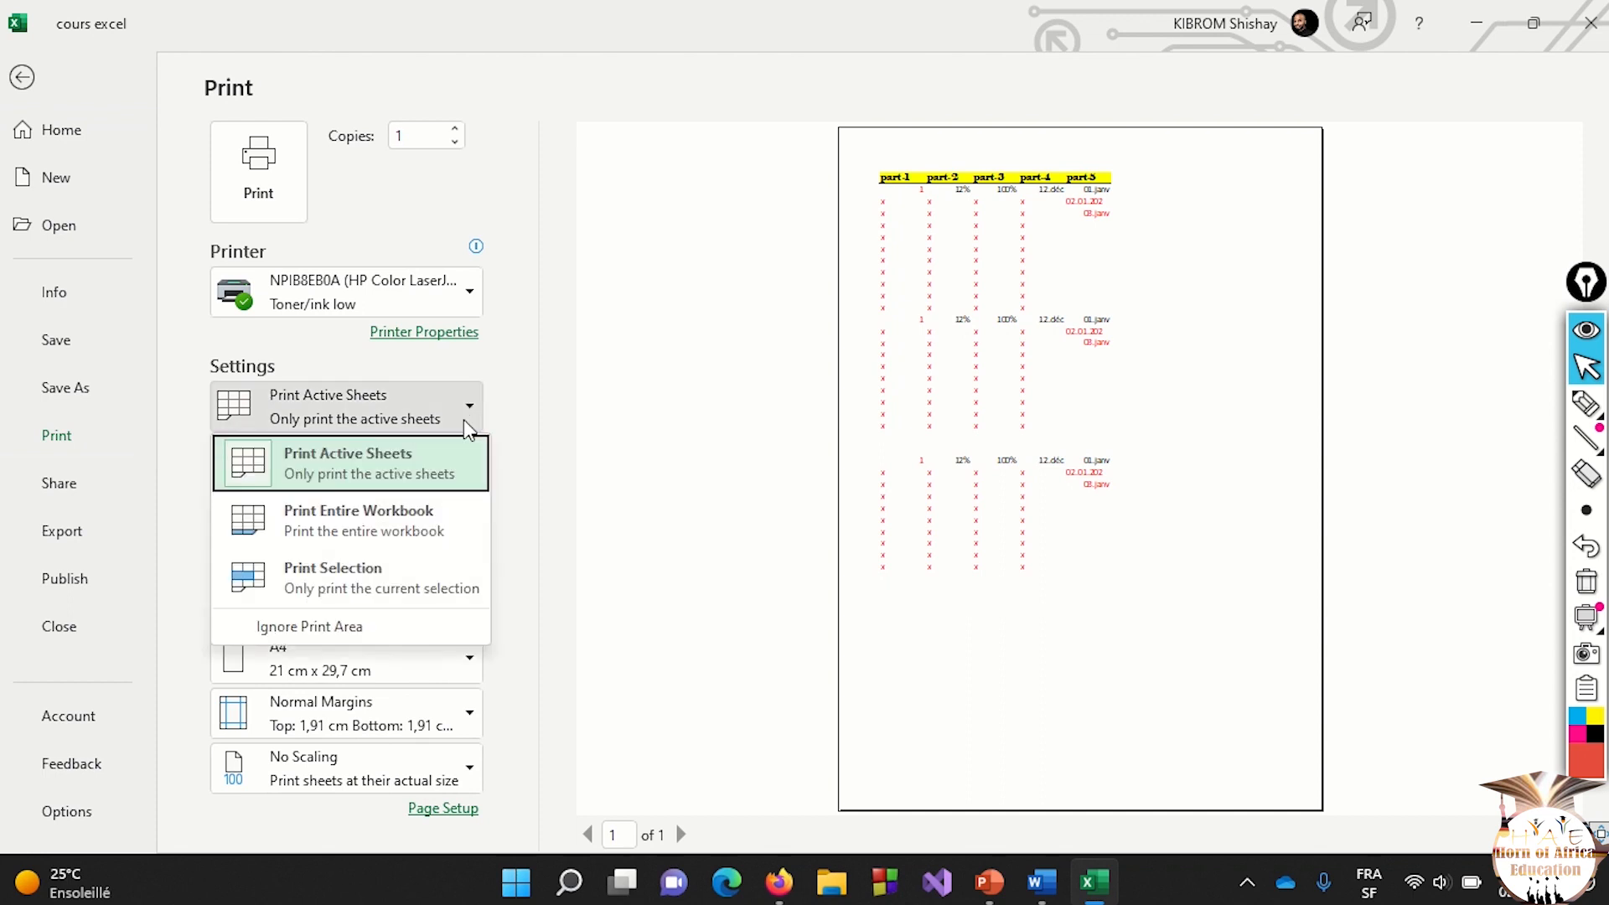
left_click(400, 587)
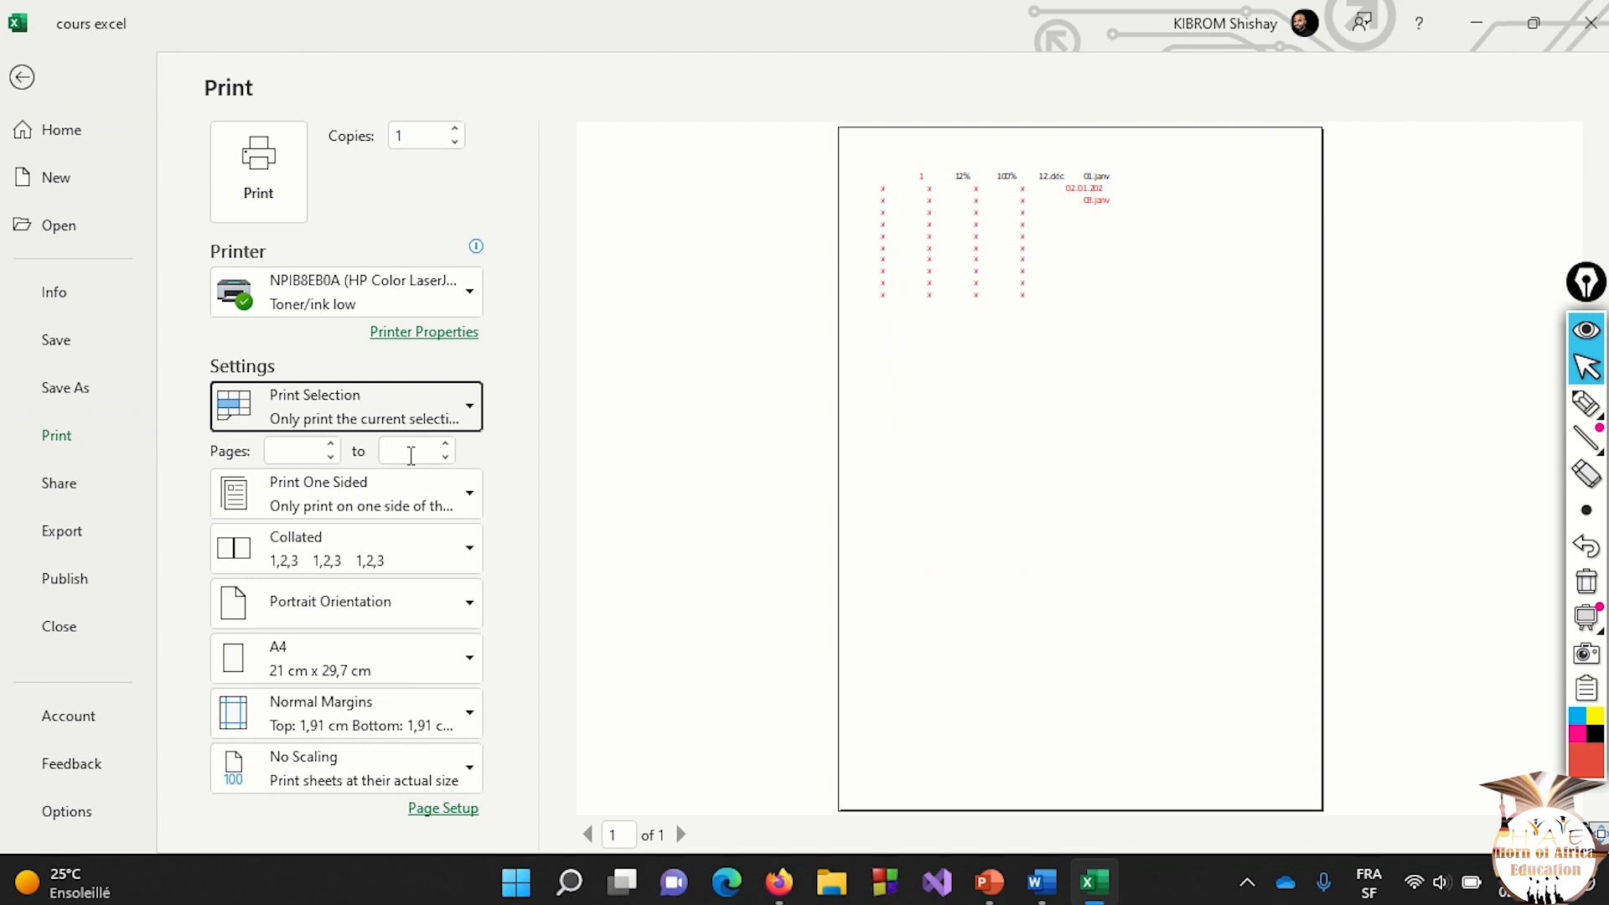
Set the page range for printing from 1 to 2.
left_click(304, 454)
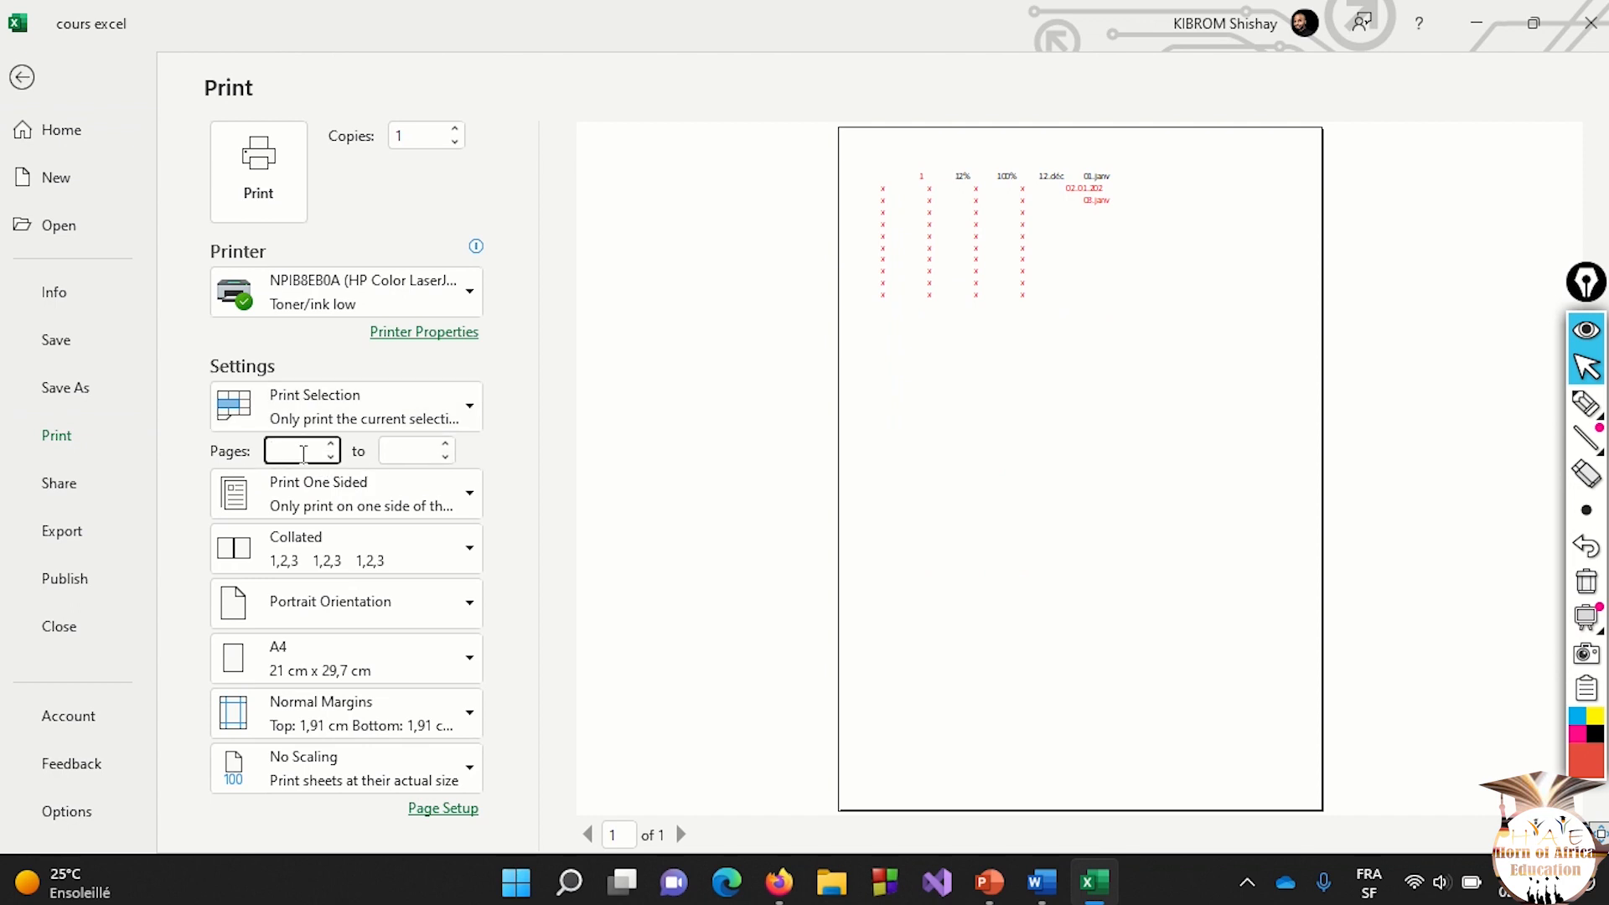
type("1")
left_click(404, 455)
type("2")
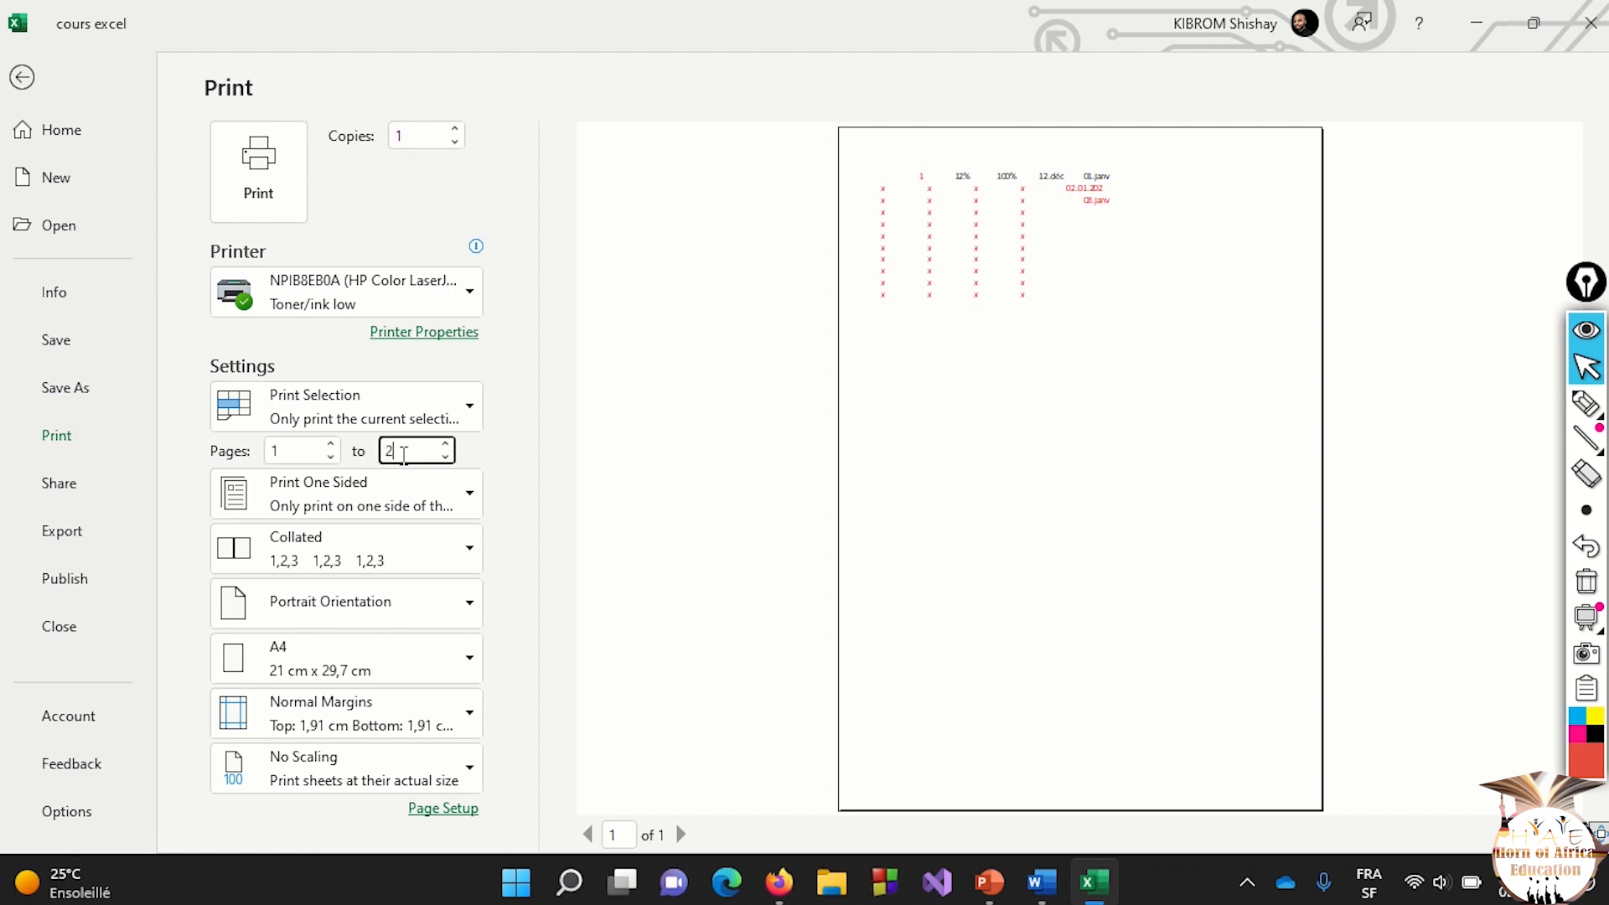
left_click(525, 447)
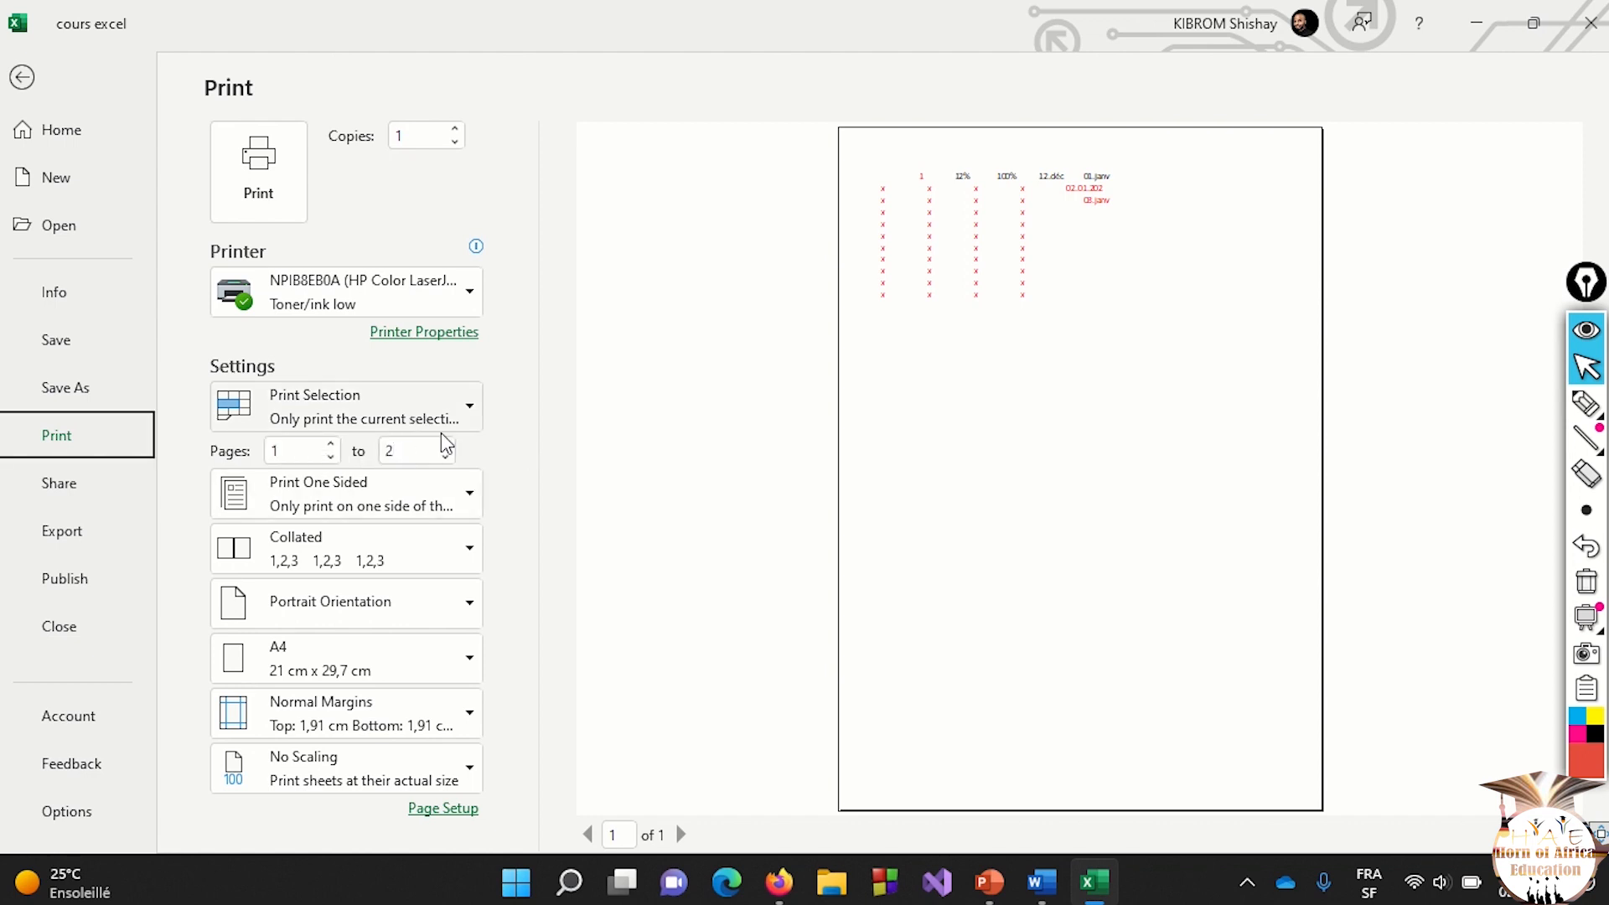
Change the page range for printing to pages 2 to 3.
double_click(303, 453)
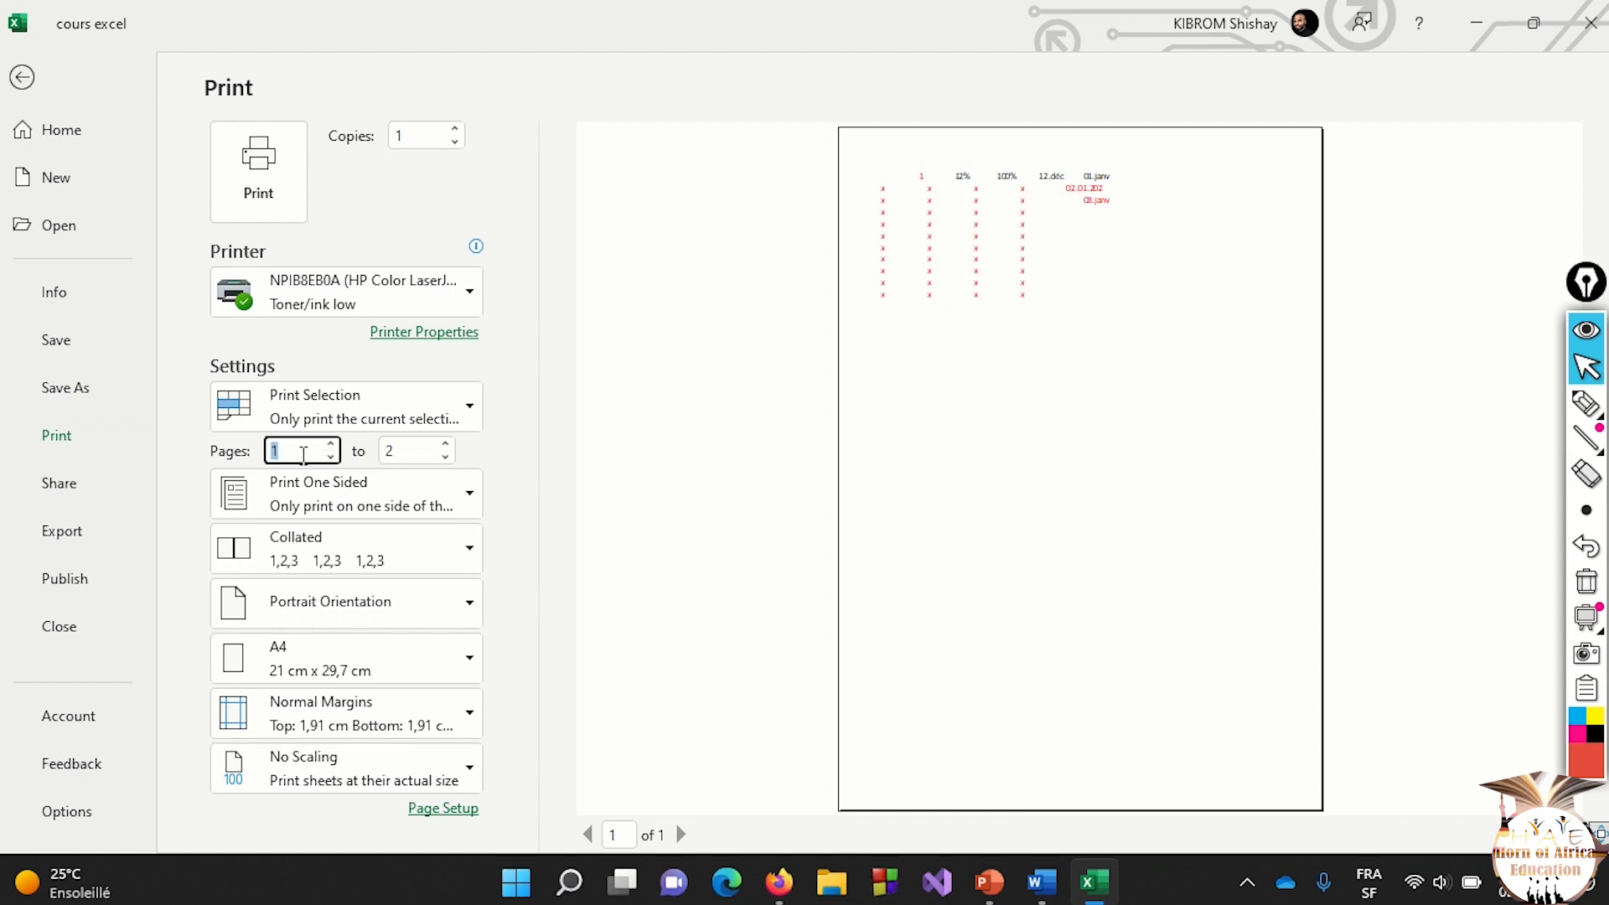
type("2")
double_click(401, 451)
type("3")
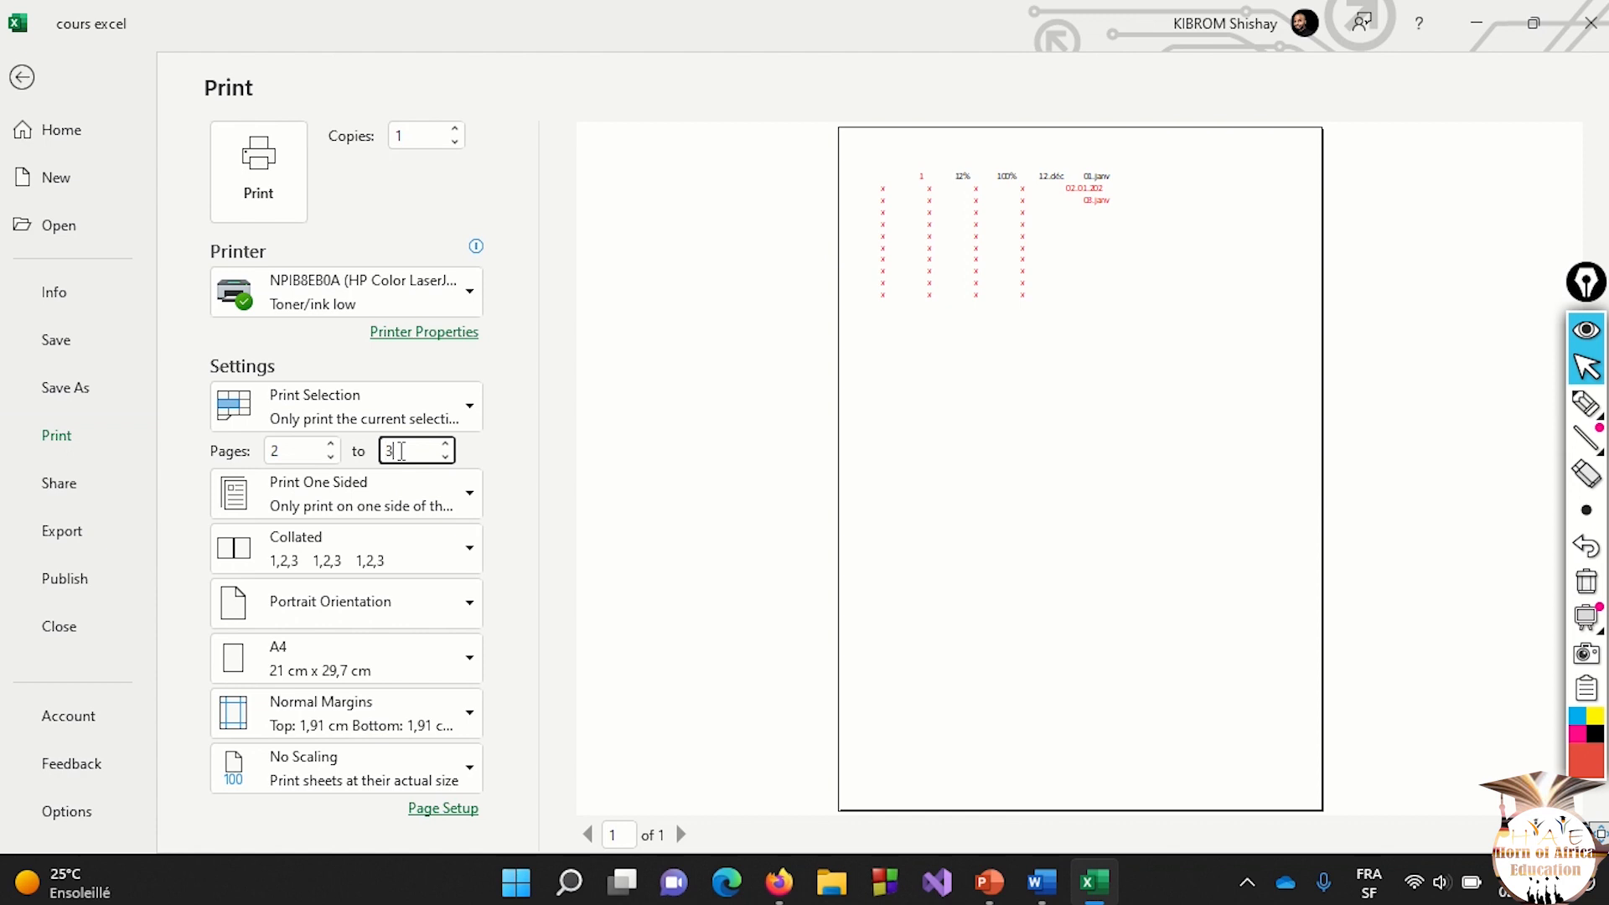
left_click(493, 455)
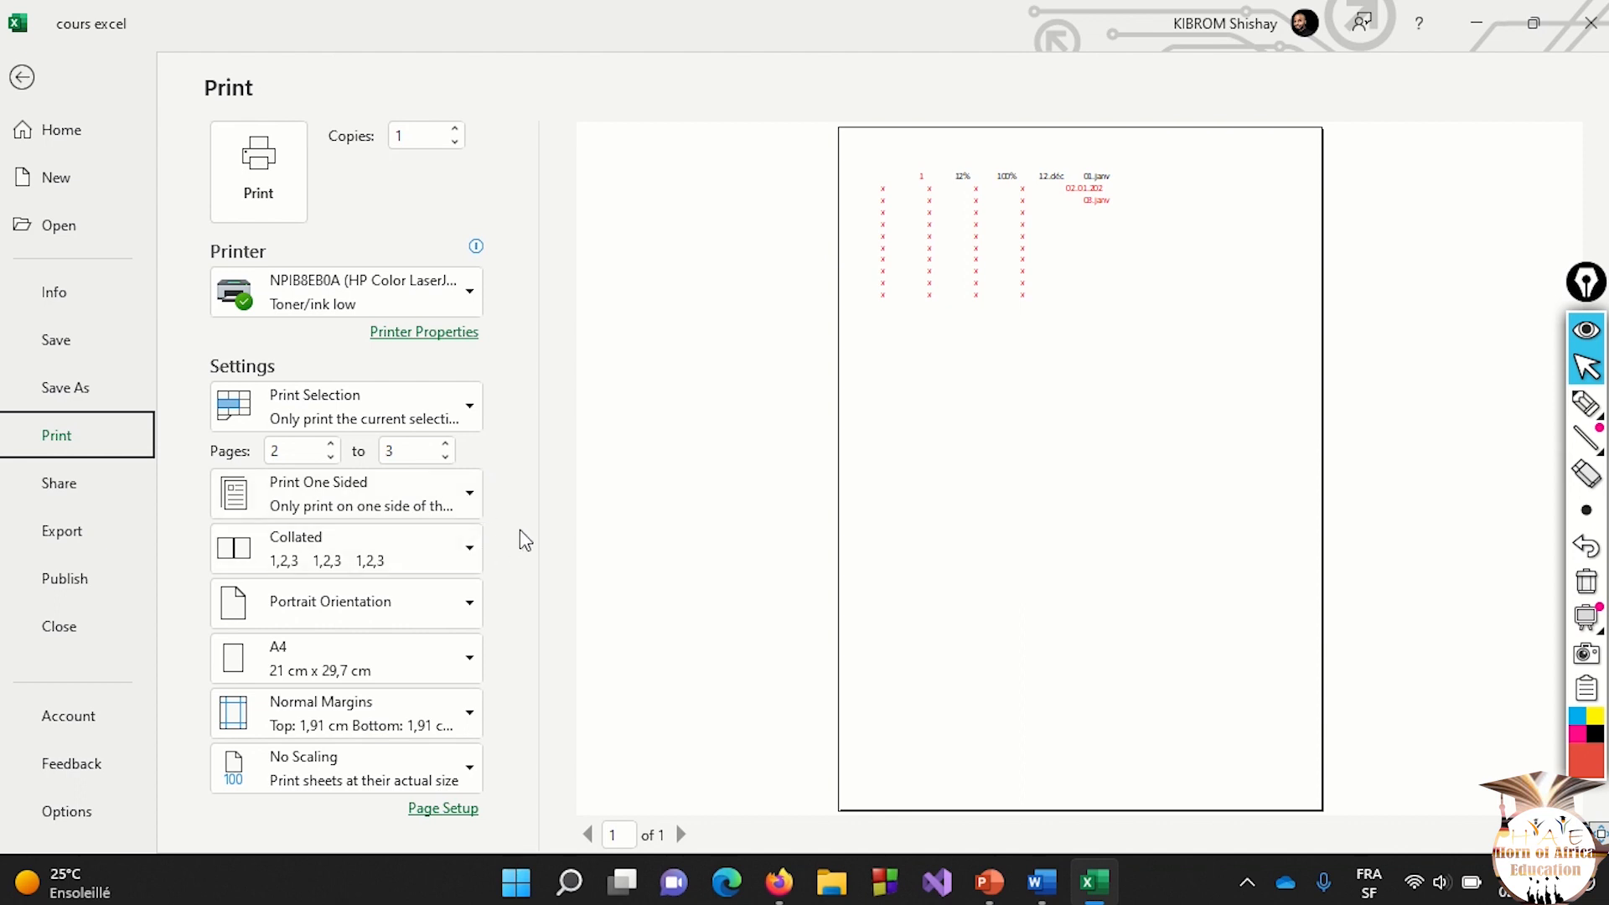
Review the one-sided and both-sides printing options and the collation options, keeping Print One Sided and Collated.
left_click(468, 495)
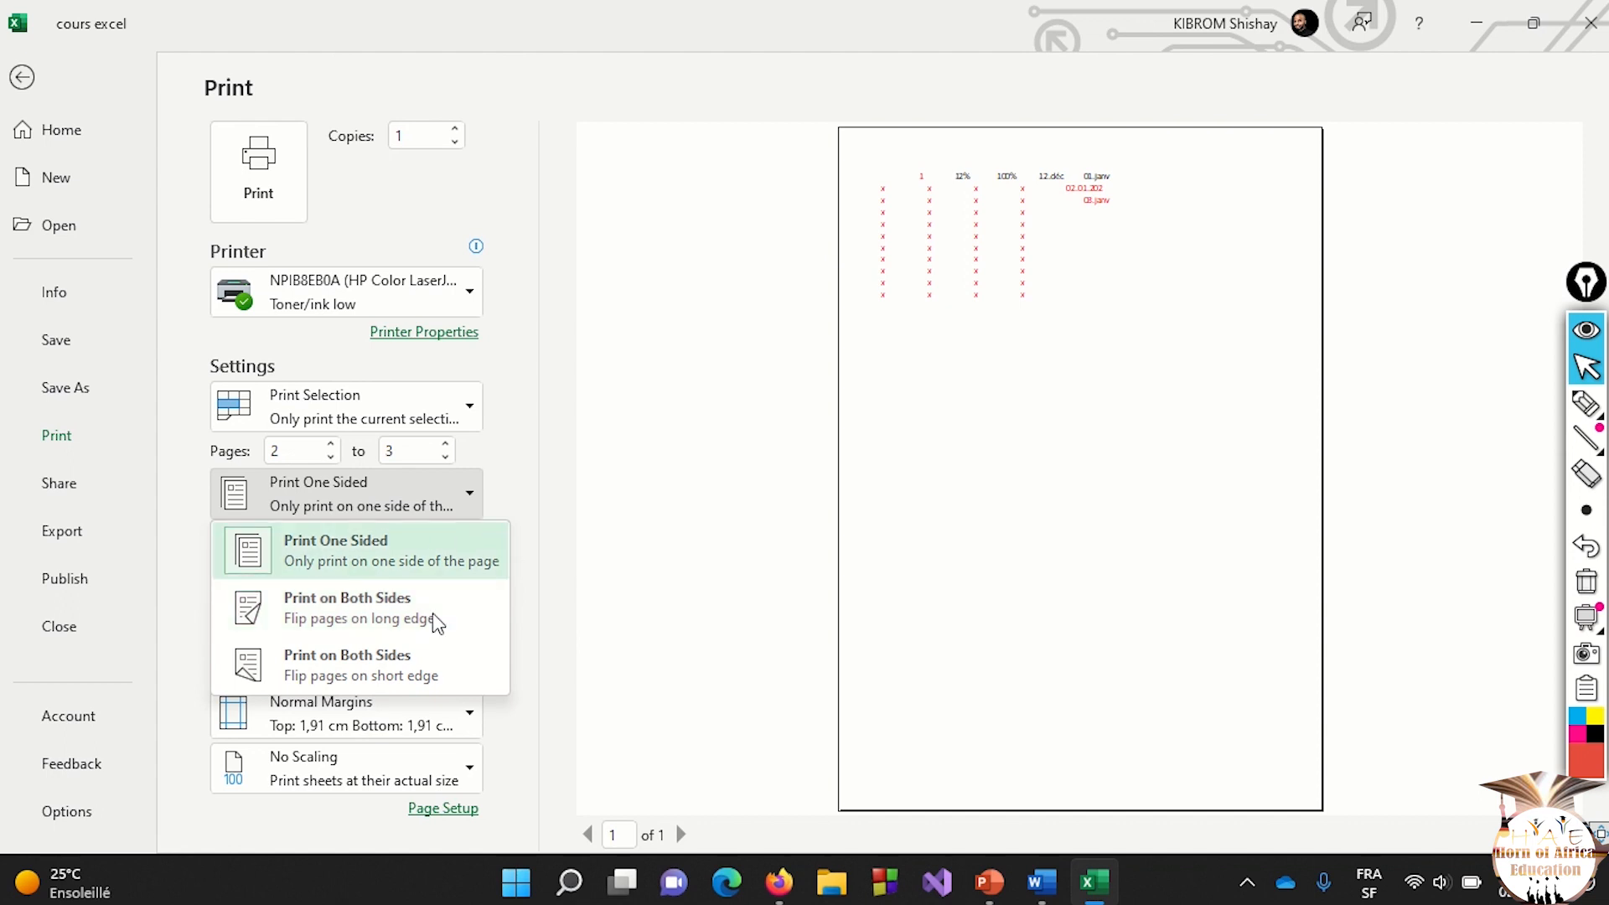
left_click(528, 616)
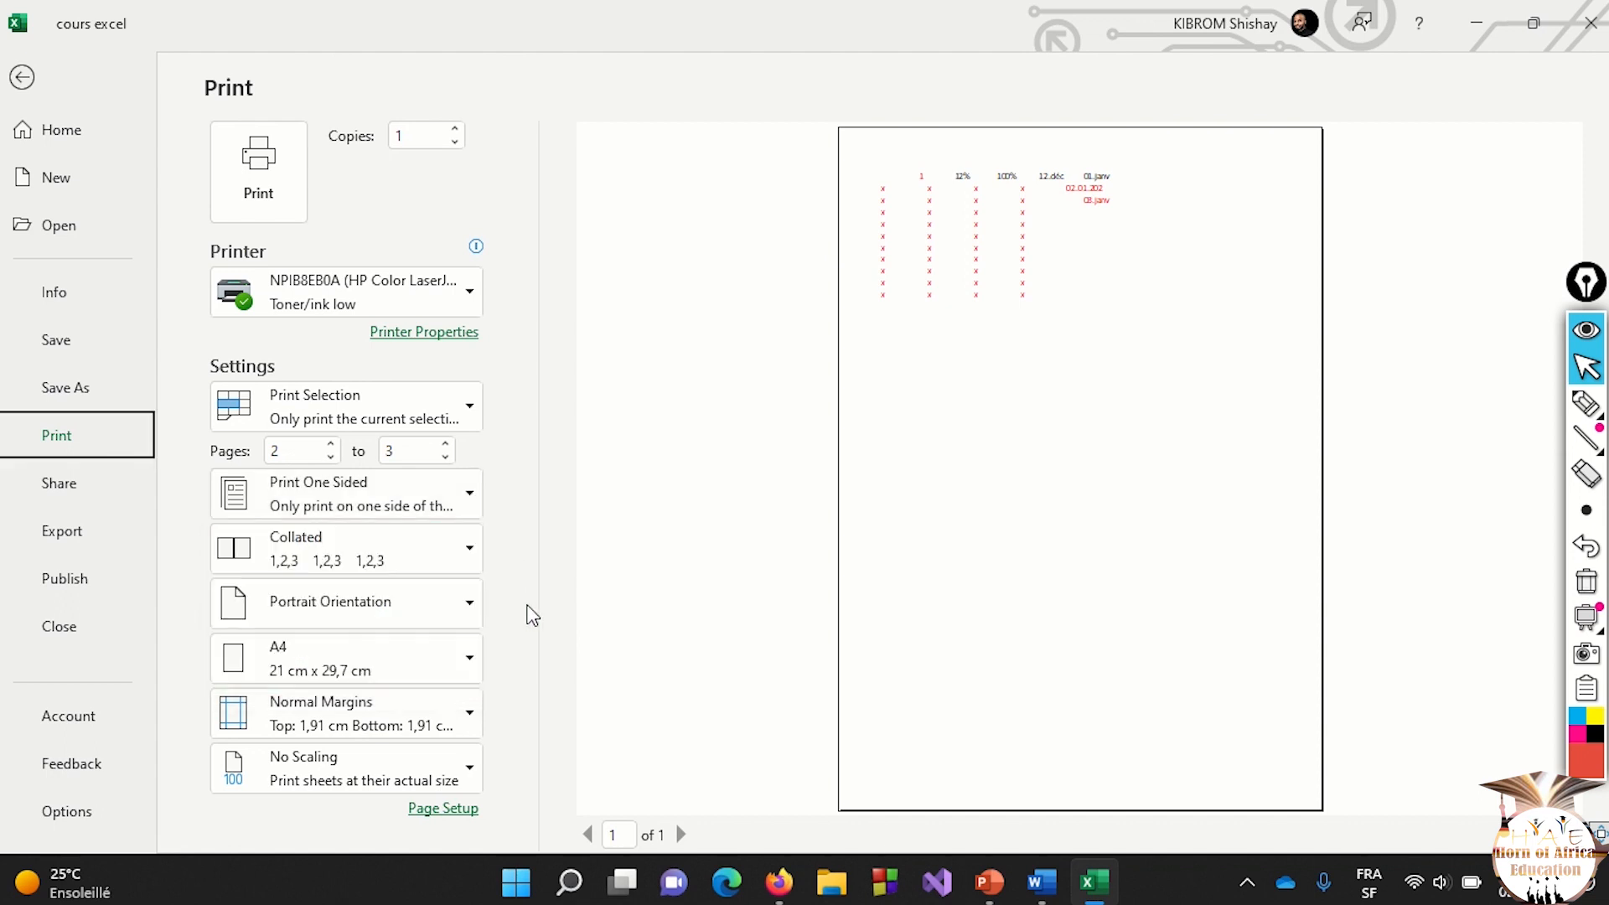
left_click(470, 551)
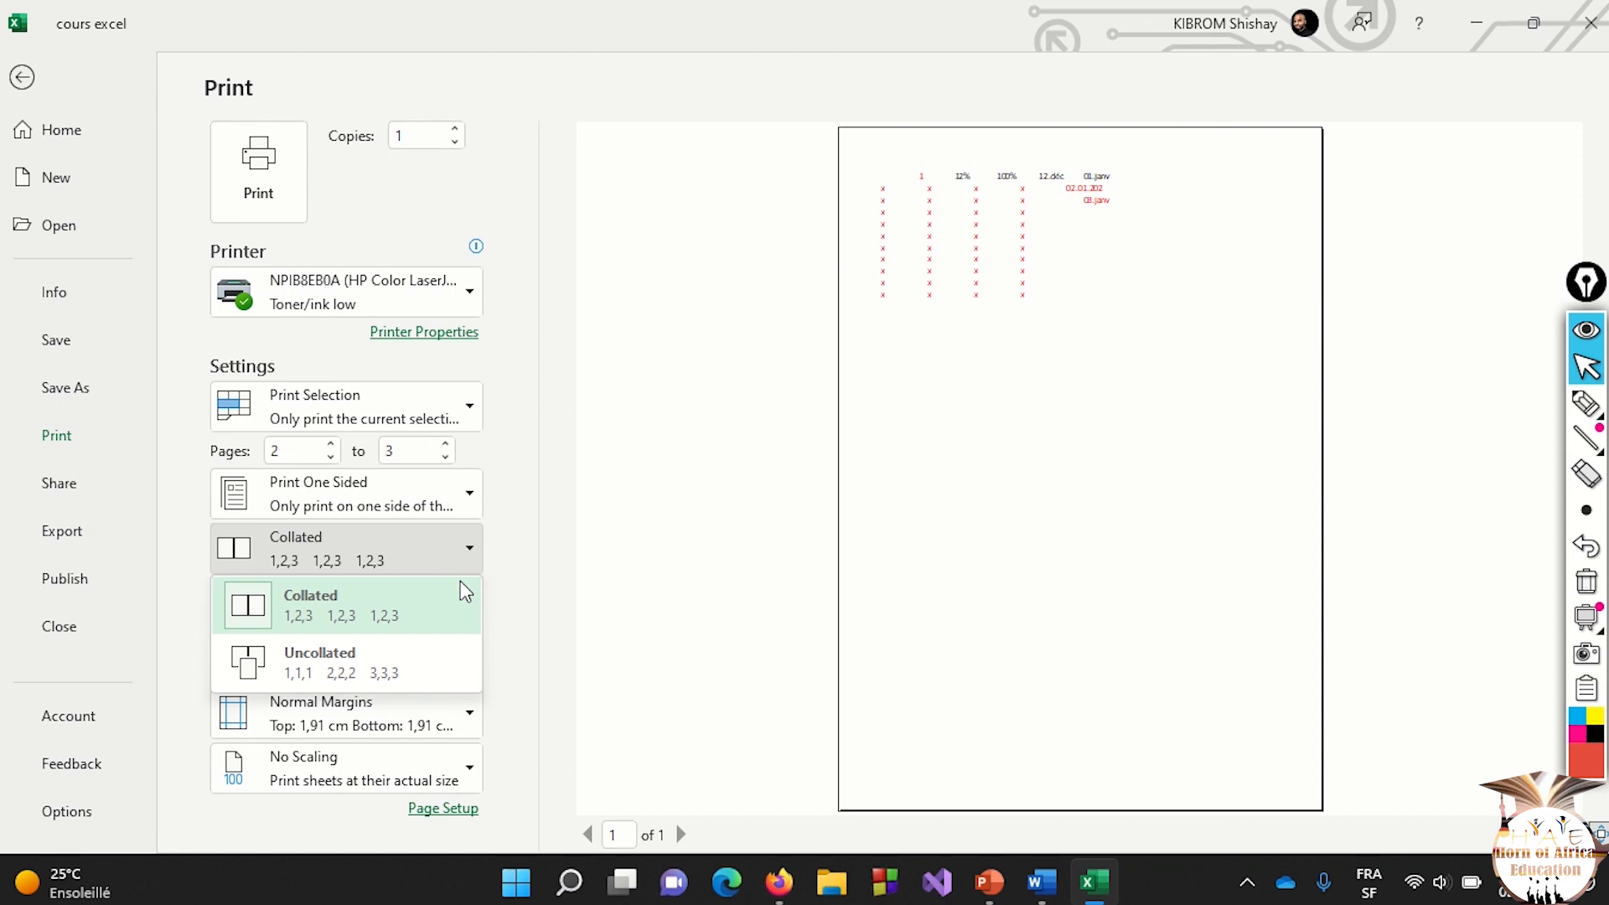
left_click(517, 571)
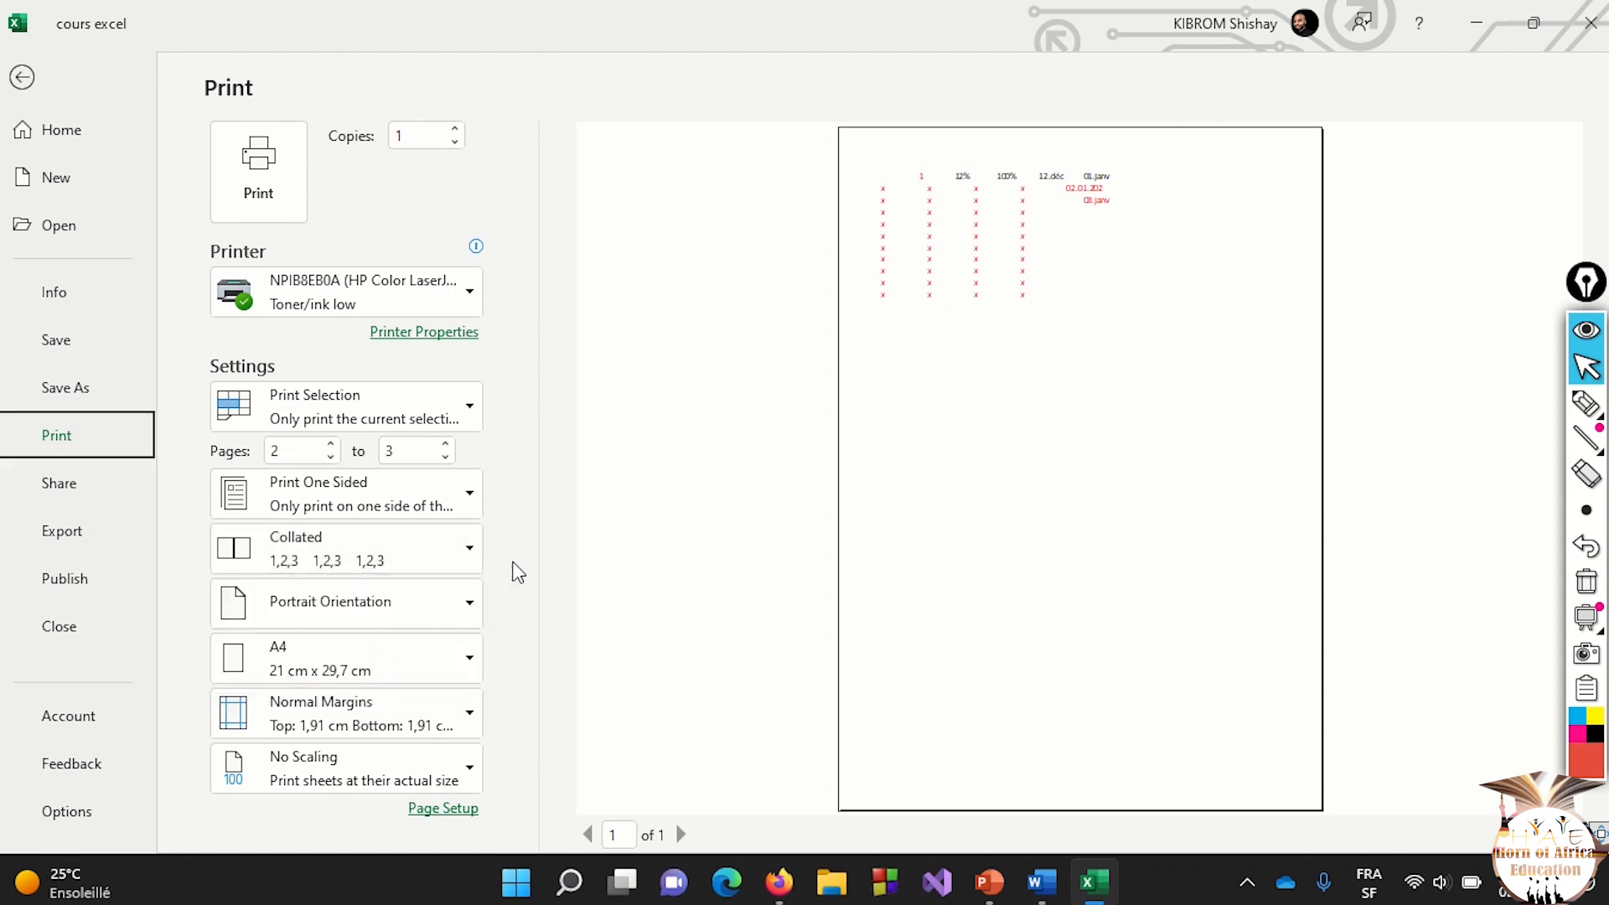
Set the page orientation of the printout to Landscape Orientation.
left_click(473, 606)
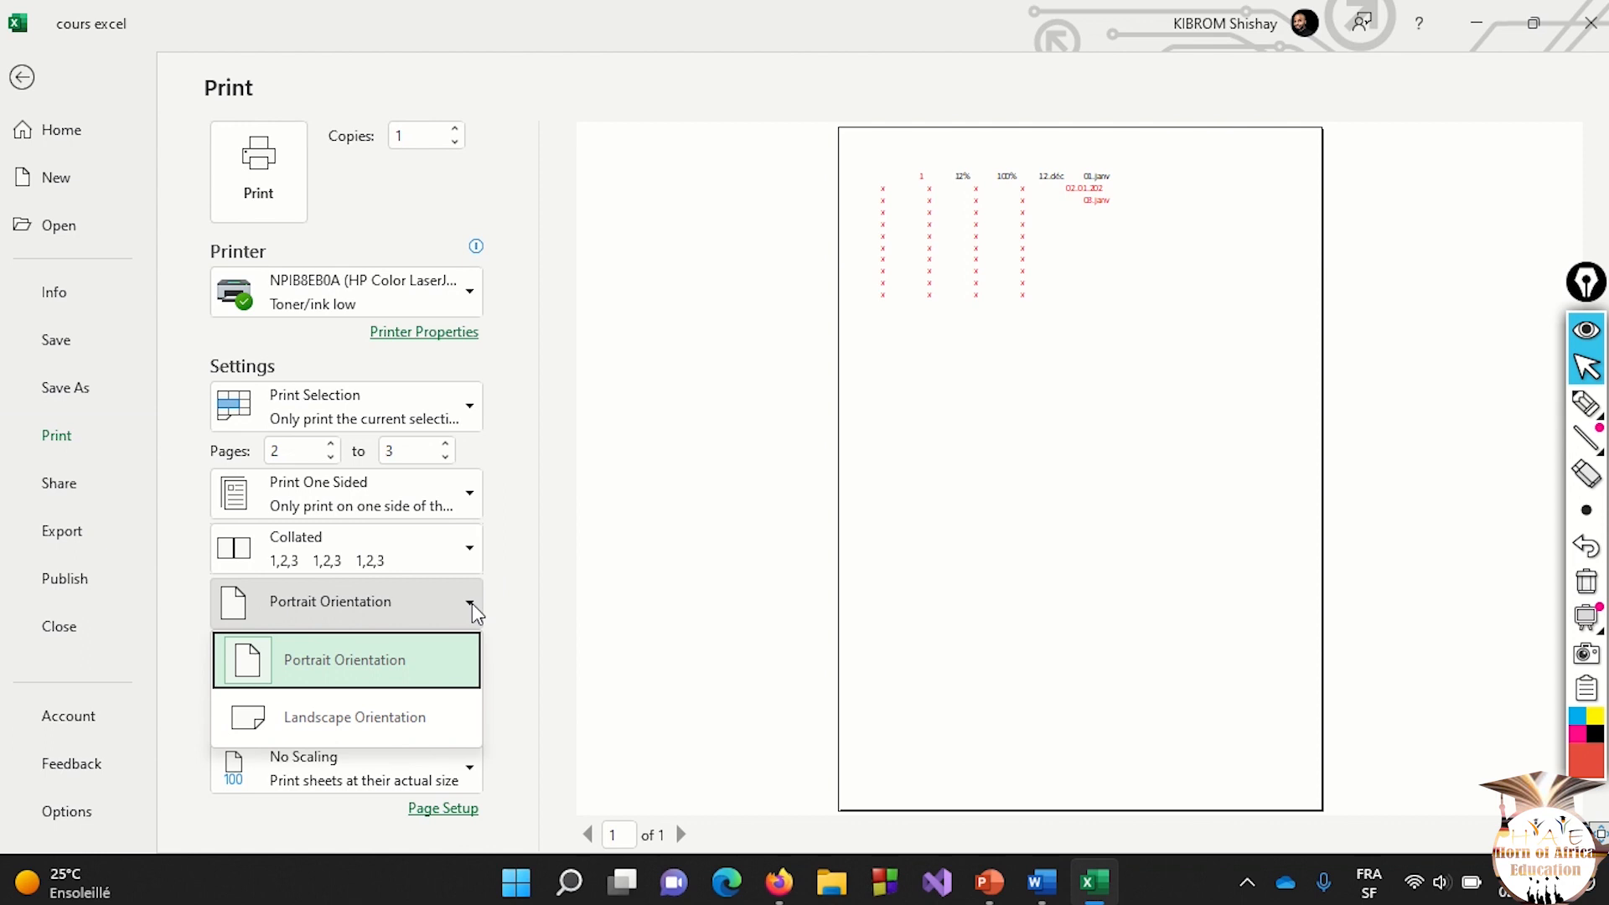
left_click(408, 715)
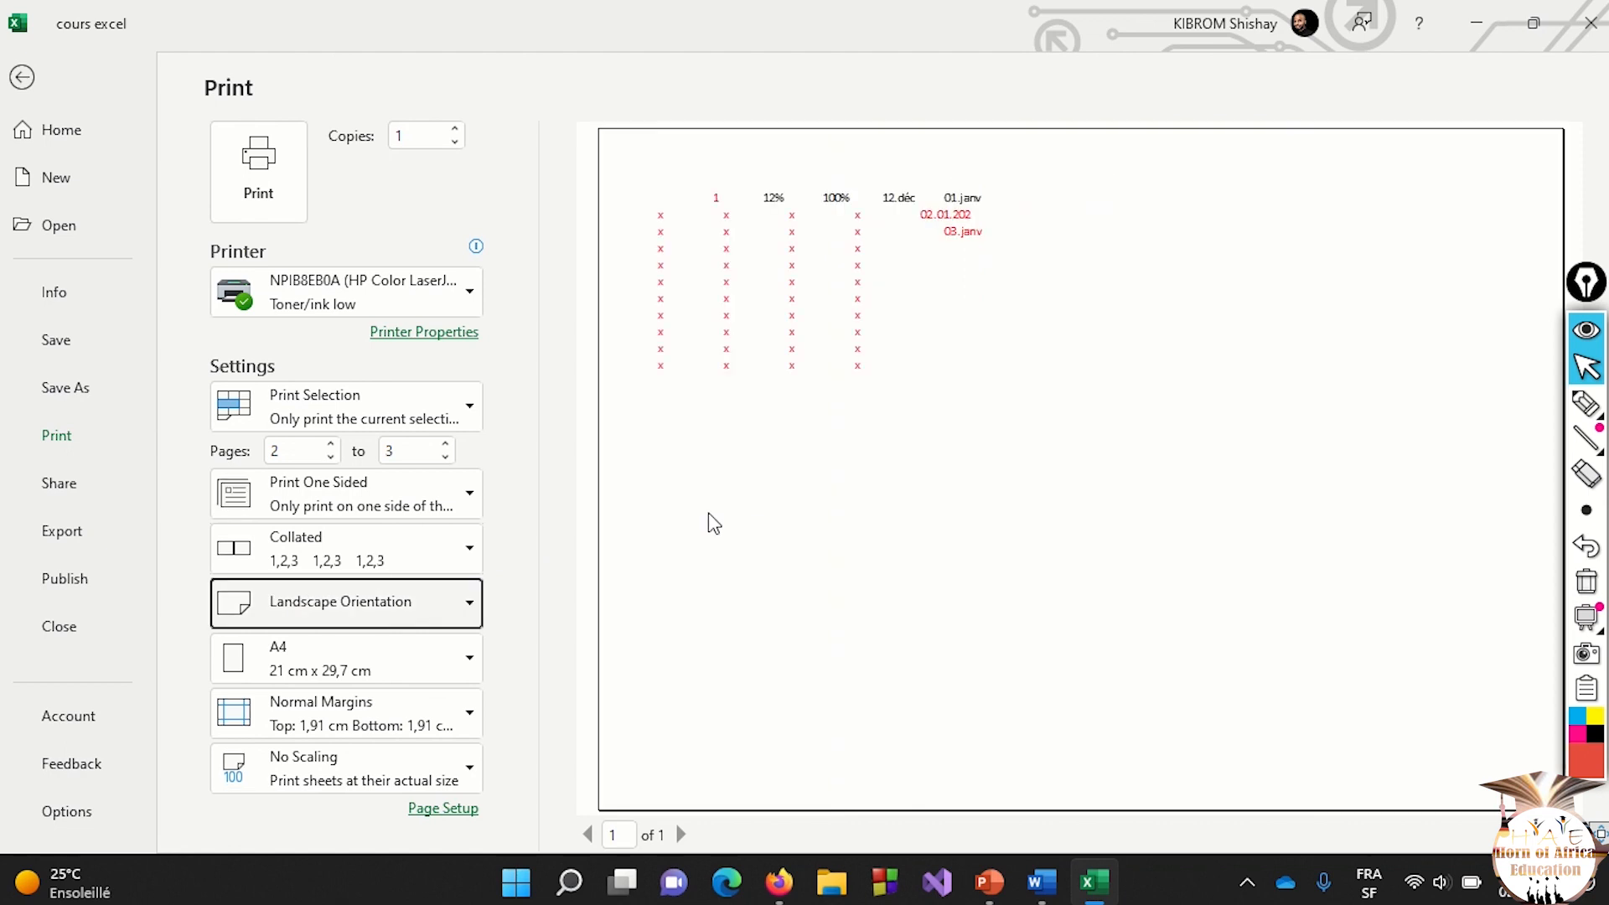
Set the page orientation of the printout to Portrait Orientation.
left_click(460, 600)
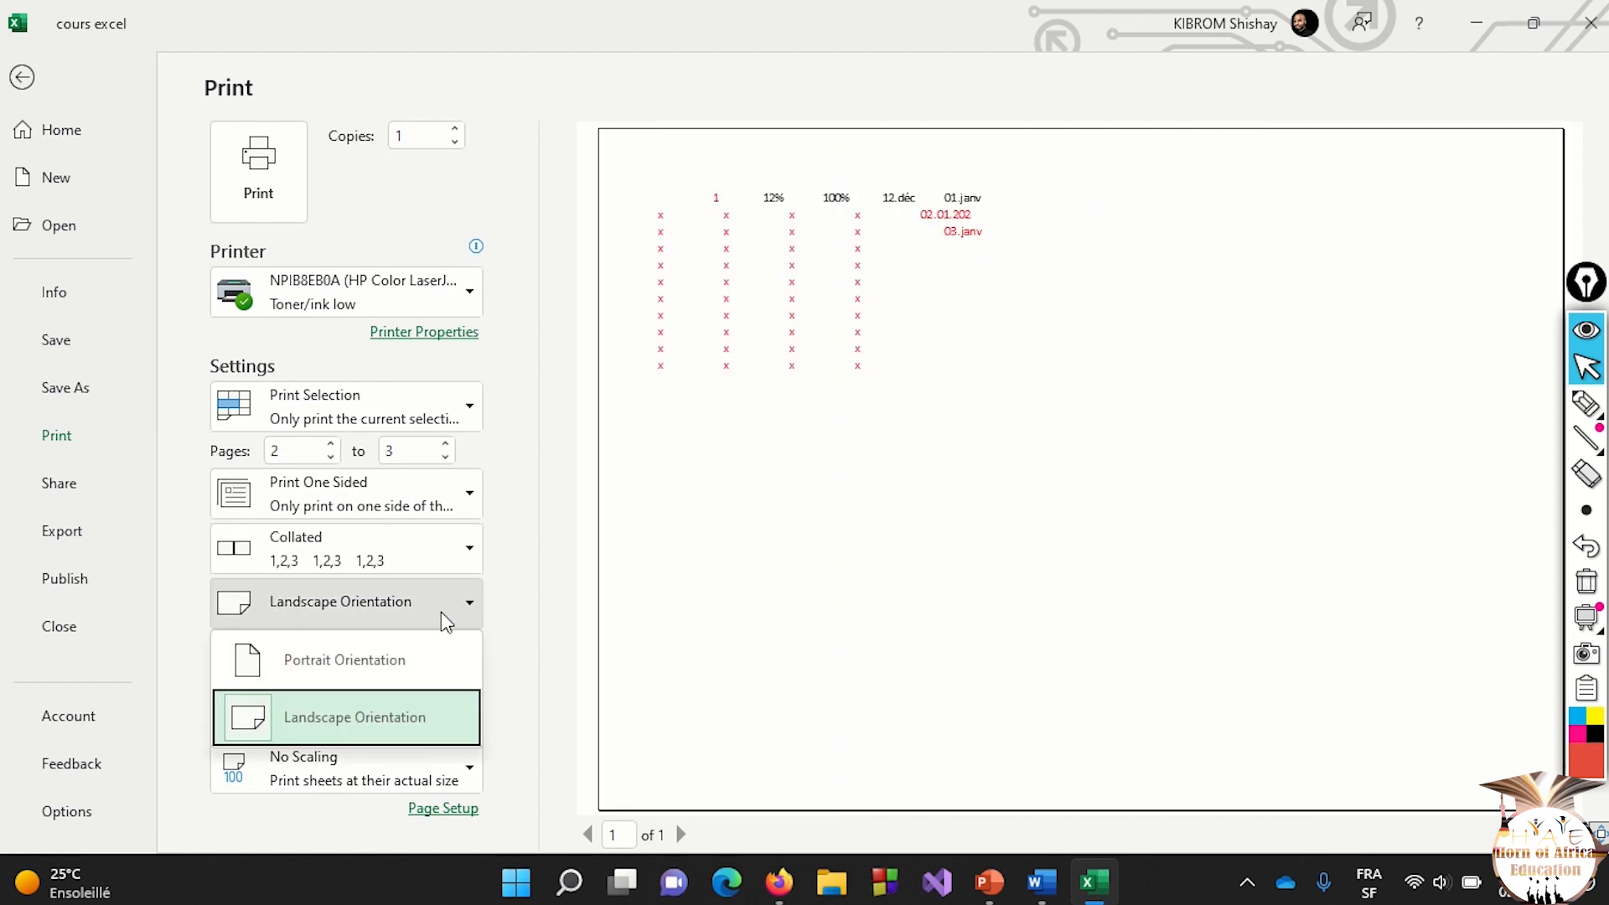
left_click(404, 659)
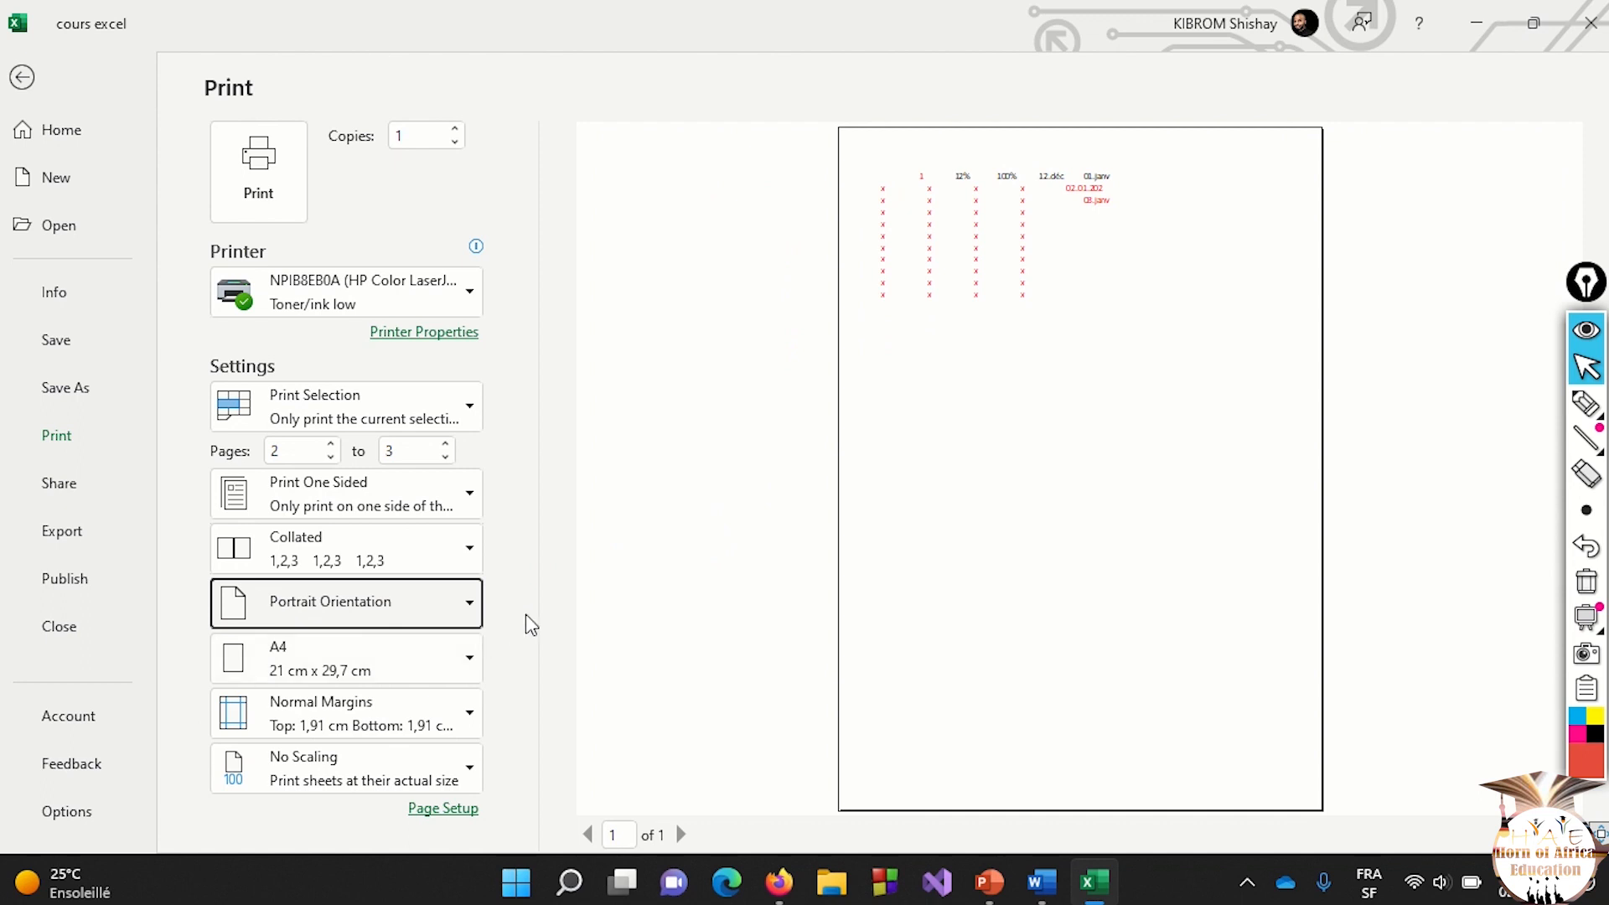
Try the A5 paper size for the printout and return the paper size to A4.
left_click(475, 662)
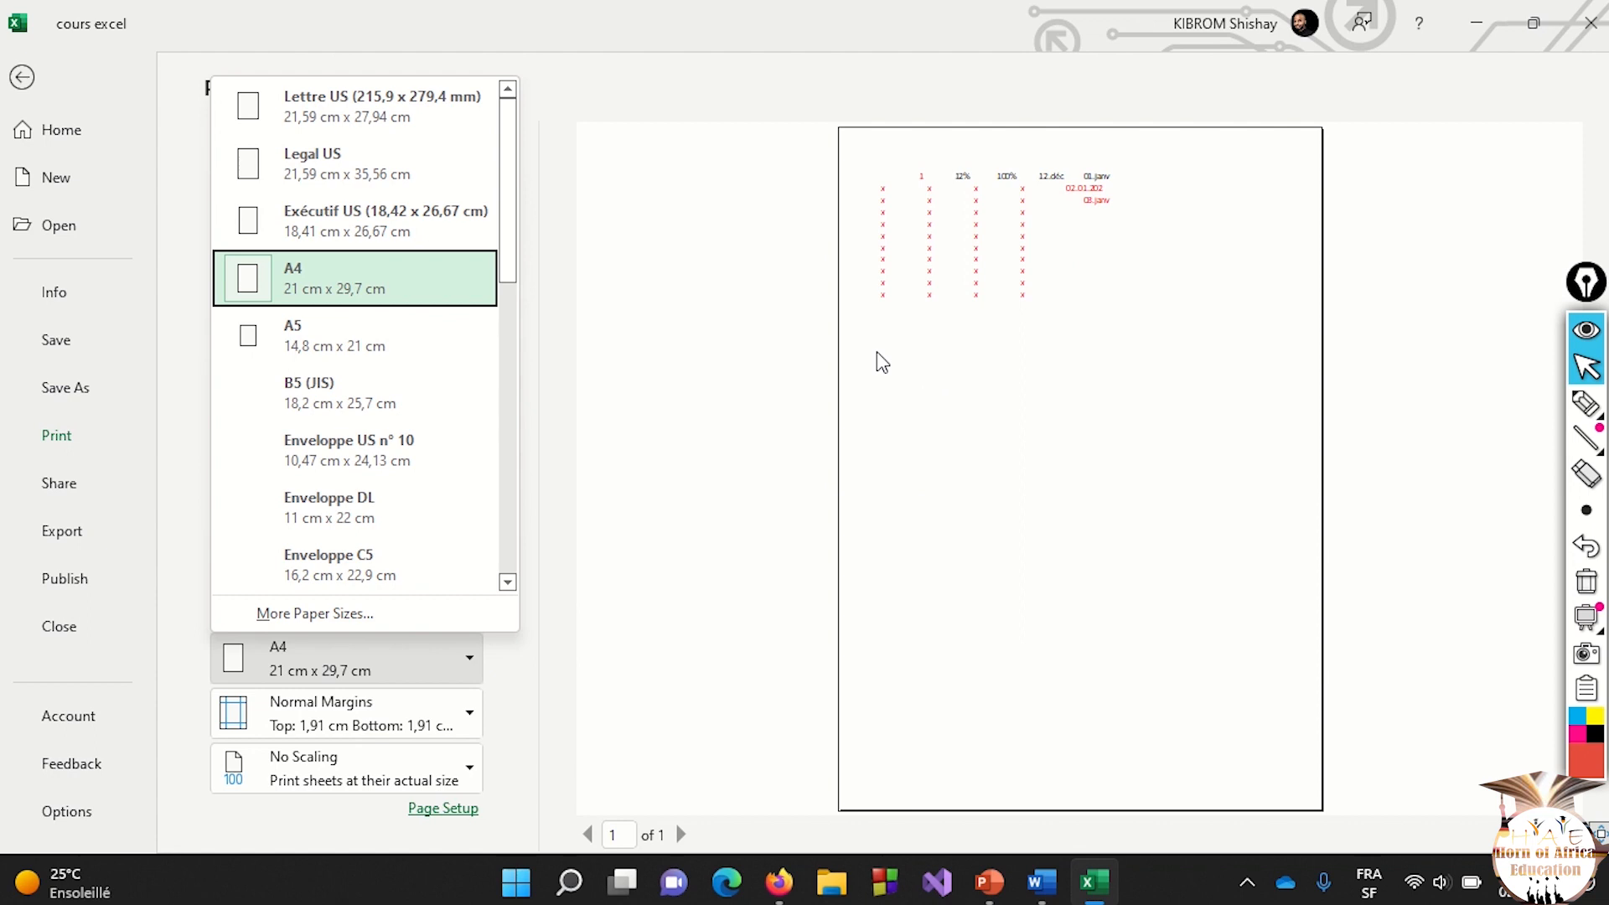
left_click(436, 325)
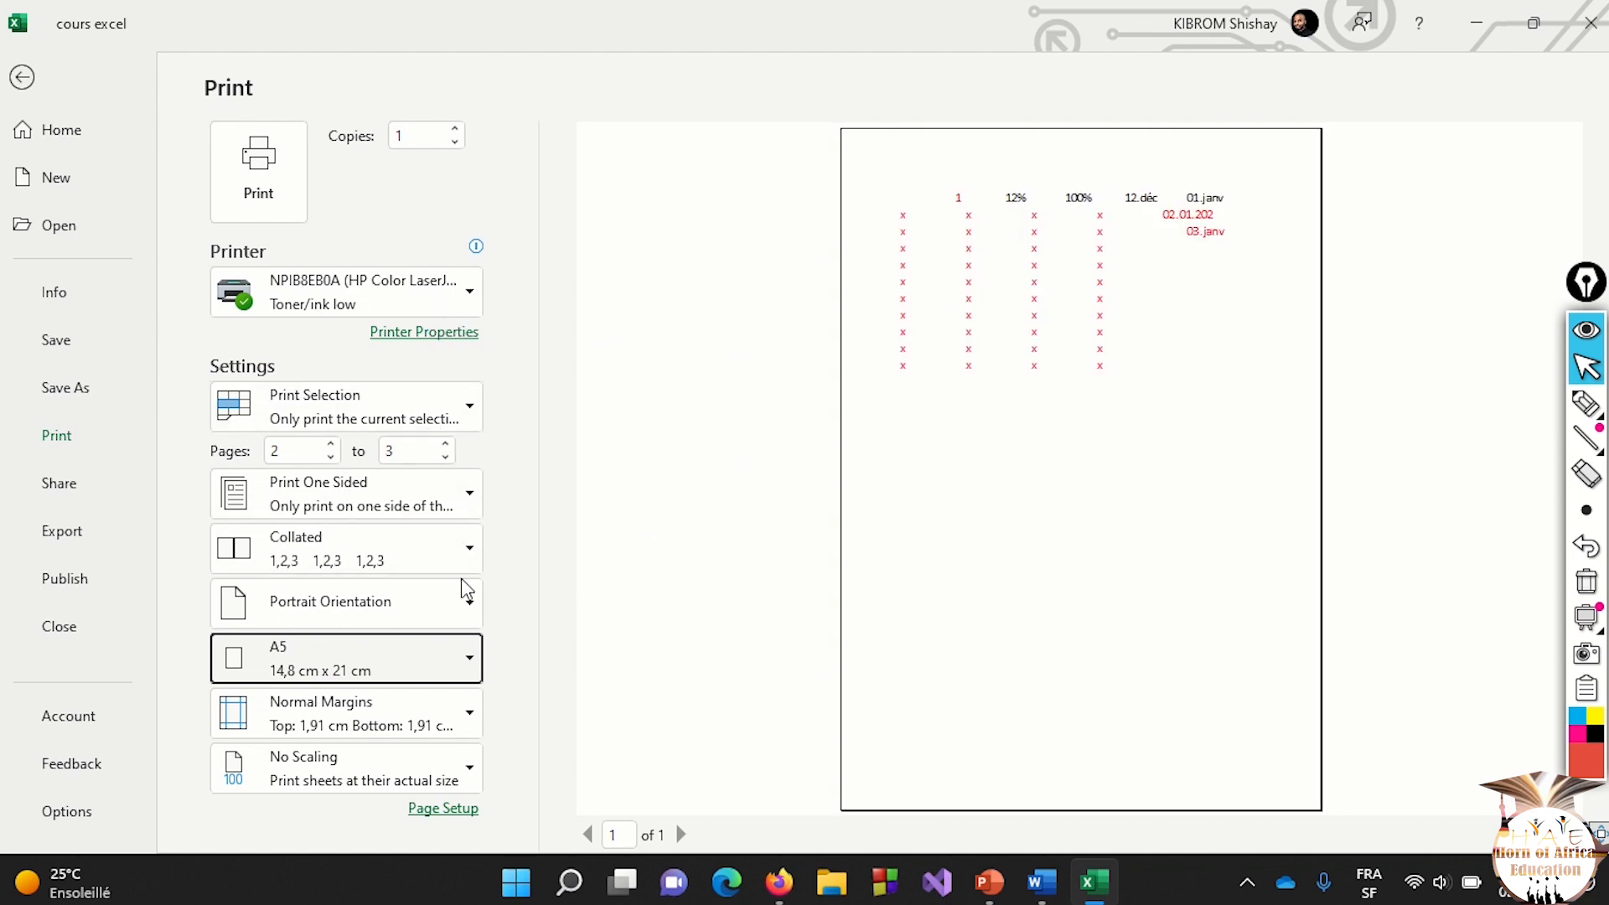
left_click(470, 654)
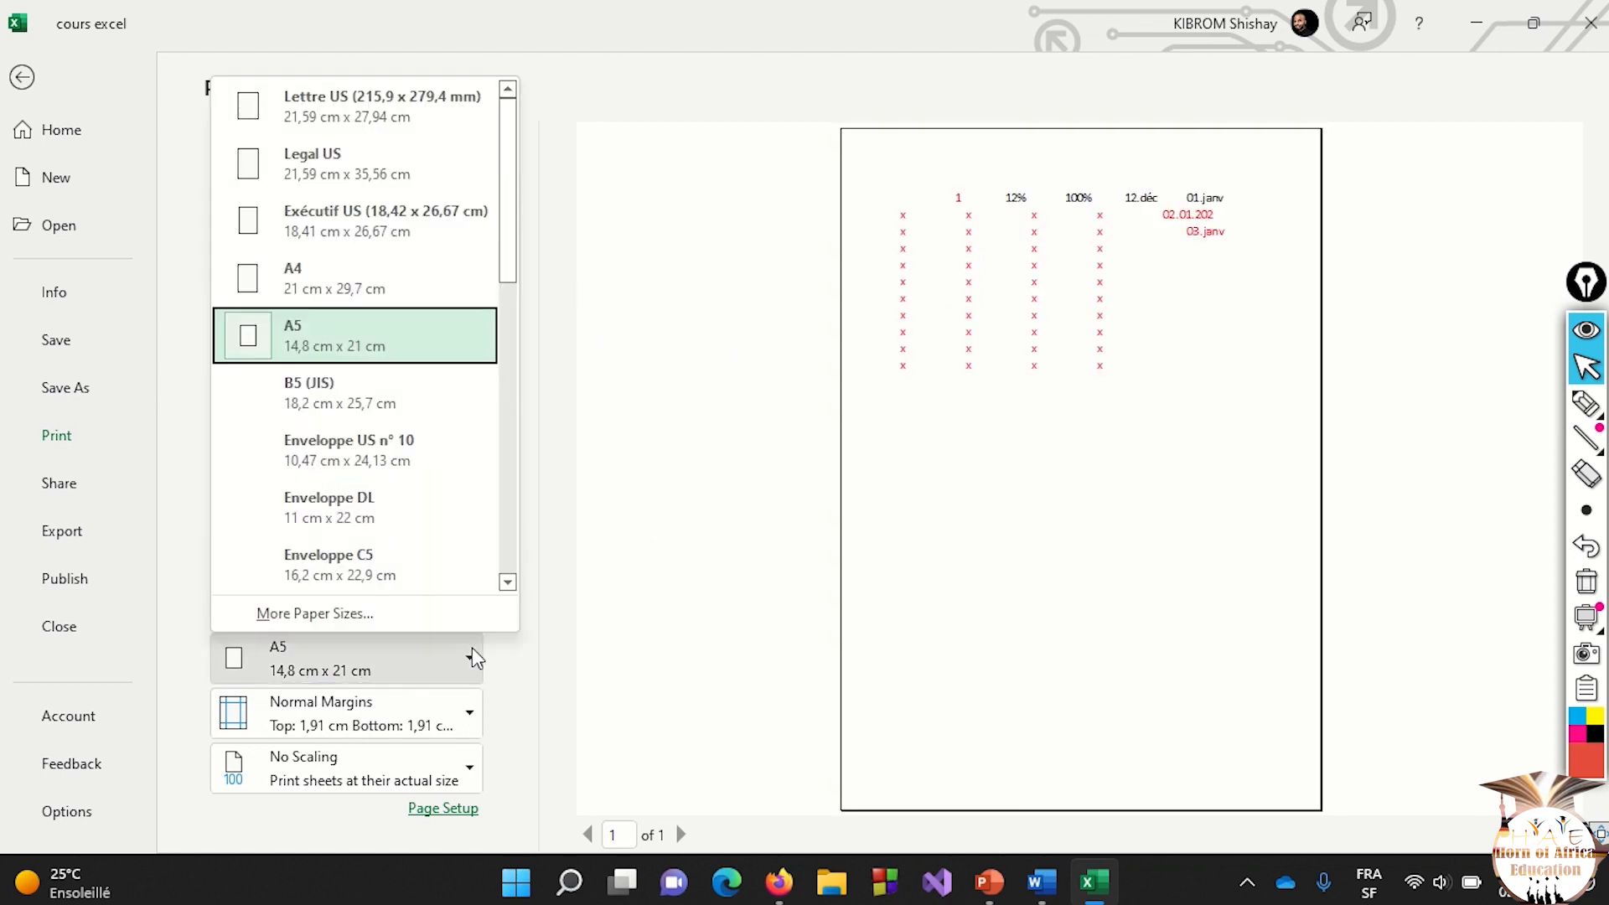
left_click(361, 280)
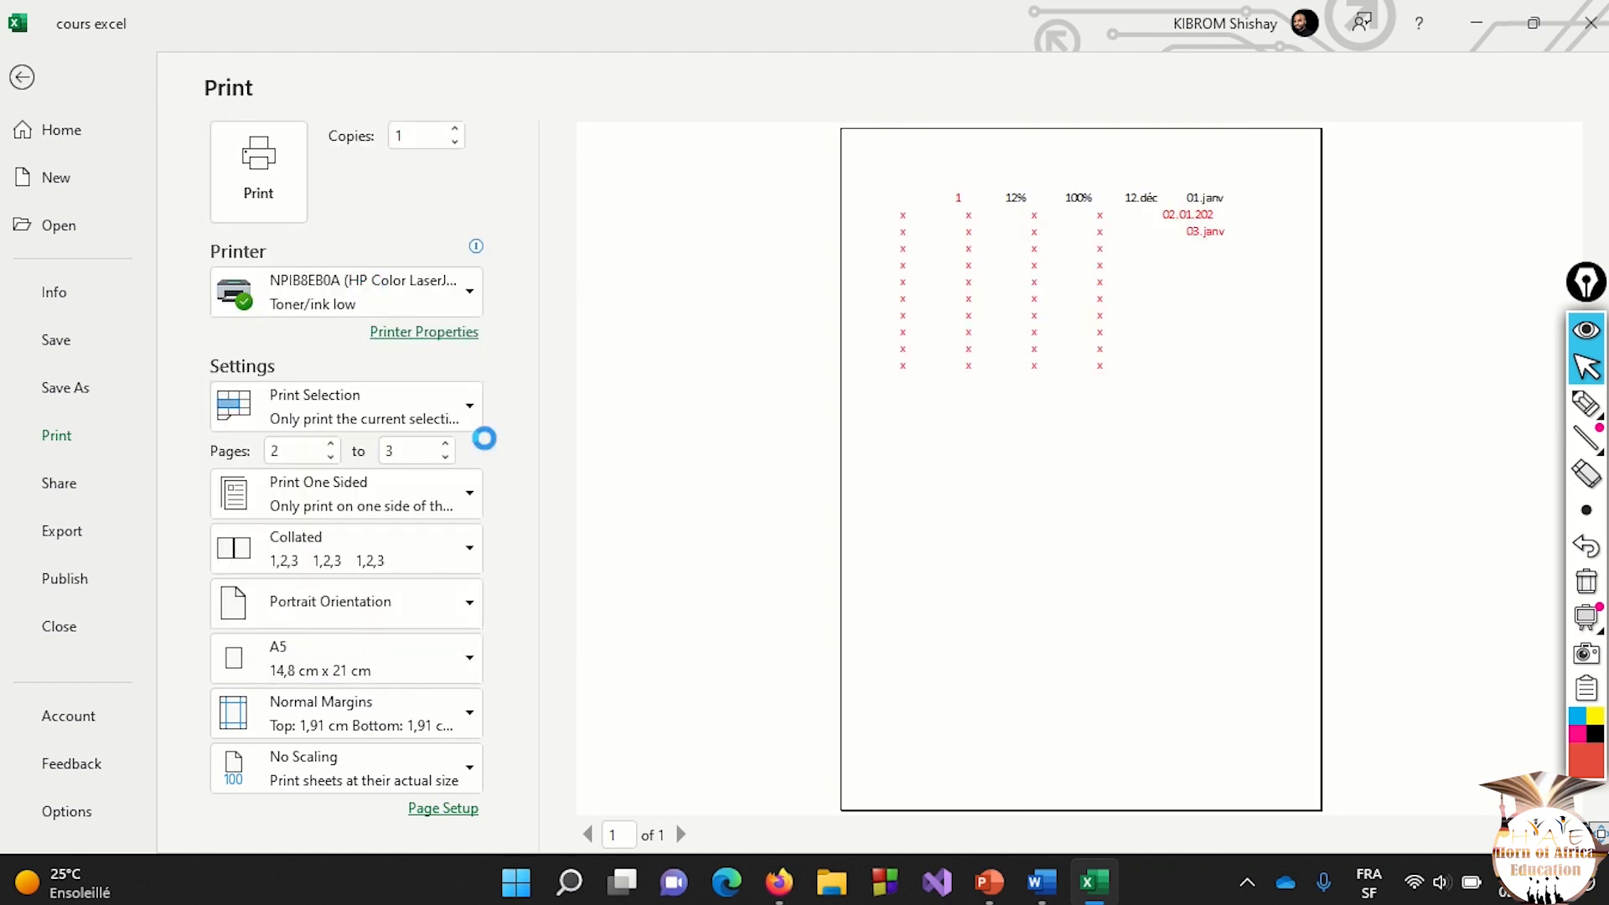
Mark the page margin areas on the print preview with red pen strokes, and clear the annotations.
left_click(466, 717)
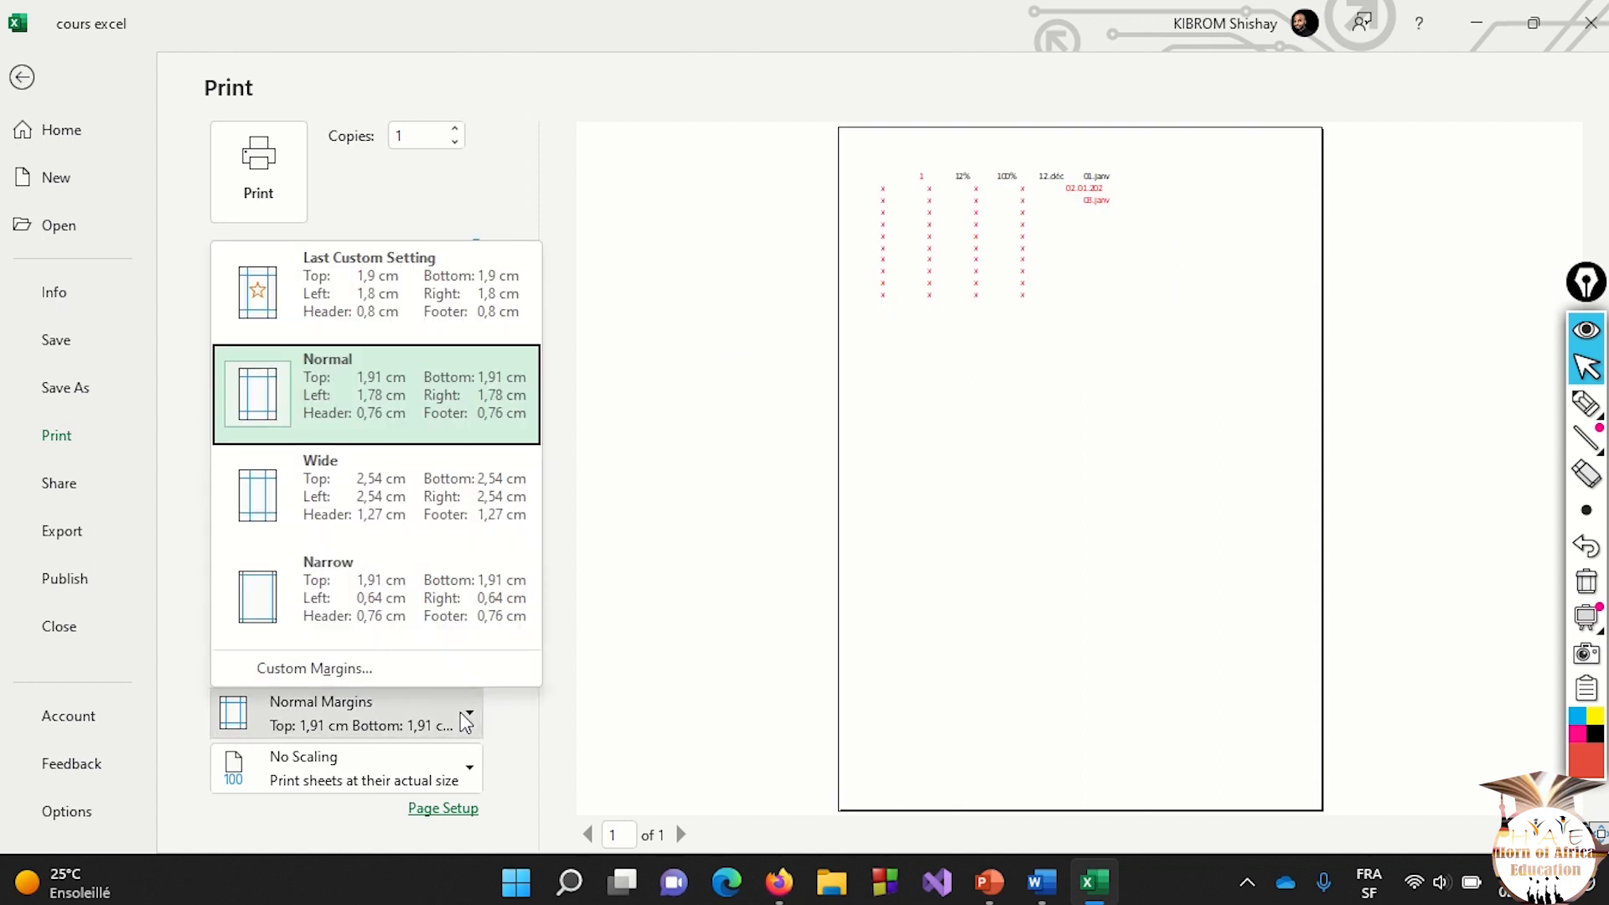
left_click(1586, 403)
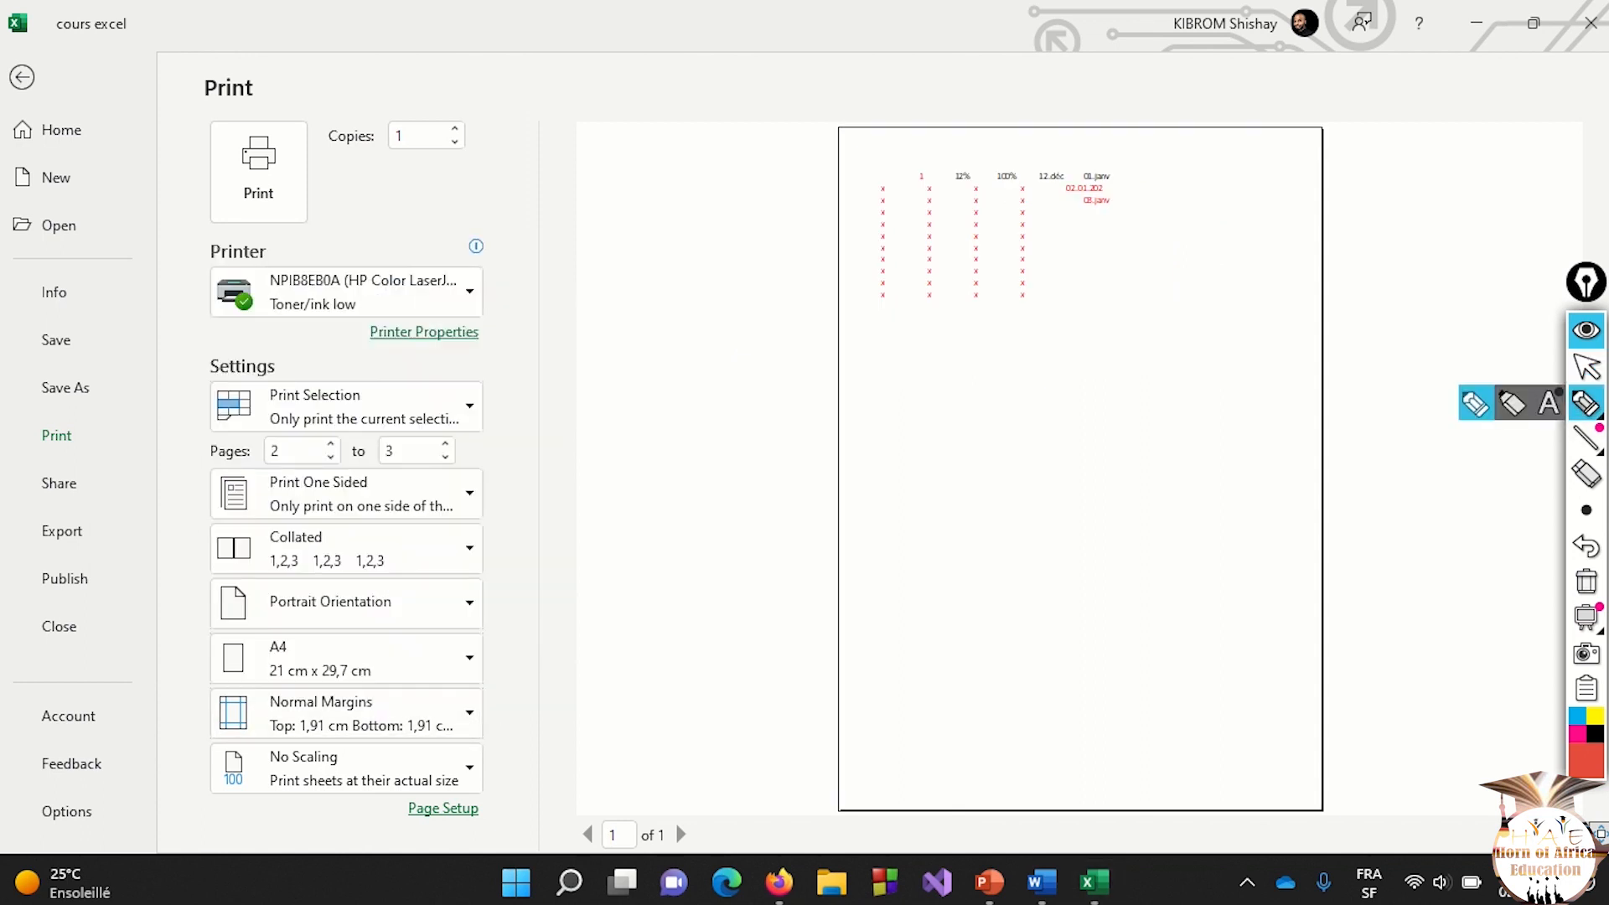
mouse_move(851, 203)
left_mouse_down()
mouse_move(855, 692)
mouse_move(851, 165)
mouse_move(1190, 142)
mouse_move(1272, 248)
mouse_move(1248, 697)
mouse_move(851, 711)
mouse_move(884, 827)
left_mouse_up()
left_click_drag(1024, 725, 969, 826)
left_click_drag(1125, 739, 1101, 821)
left_click_drag(1204, 746, 1178, 817)
left_click_drag(1305, 718, 1286, 775)
left_click_drag(1322, 598, 1253, 675)
left_click_drag(1310, 516, 1254, 597)
left_click_drag(1313, 458, 1254, 532)
left_click_drag(1298, 379, 1245, 447)
left_click_drag(1299, 319, 1264, 366)
left_click_drag(1320, 244, 1291, 285)
left_click_drag(1306, 160, 1281, 204)
left_click_drag(1287, 122, 1261, 160)
left_click_drag(898, 133, 897, 145)
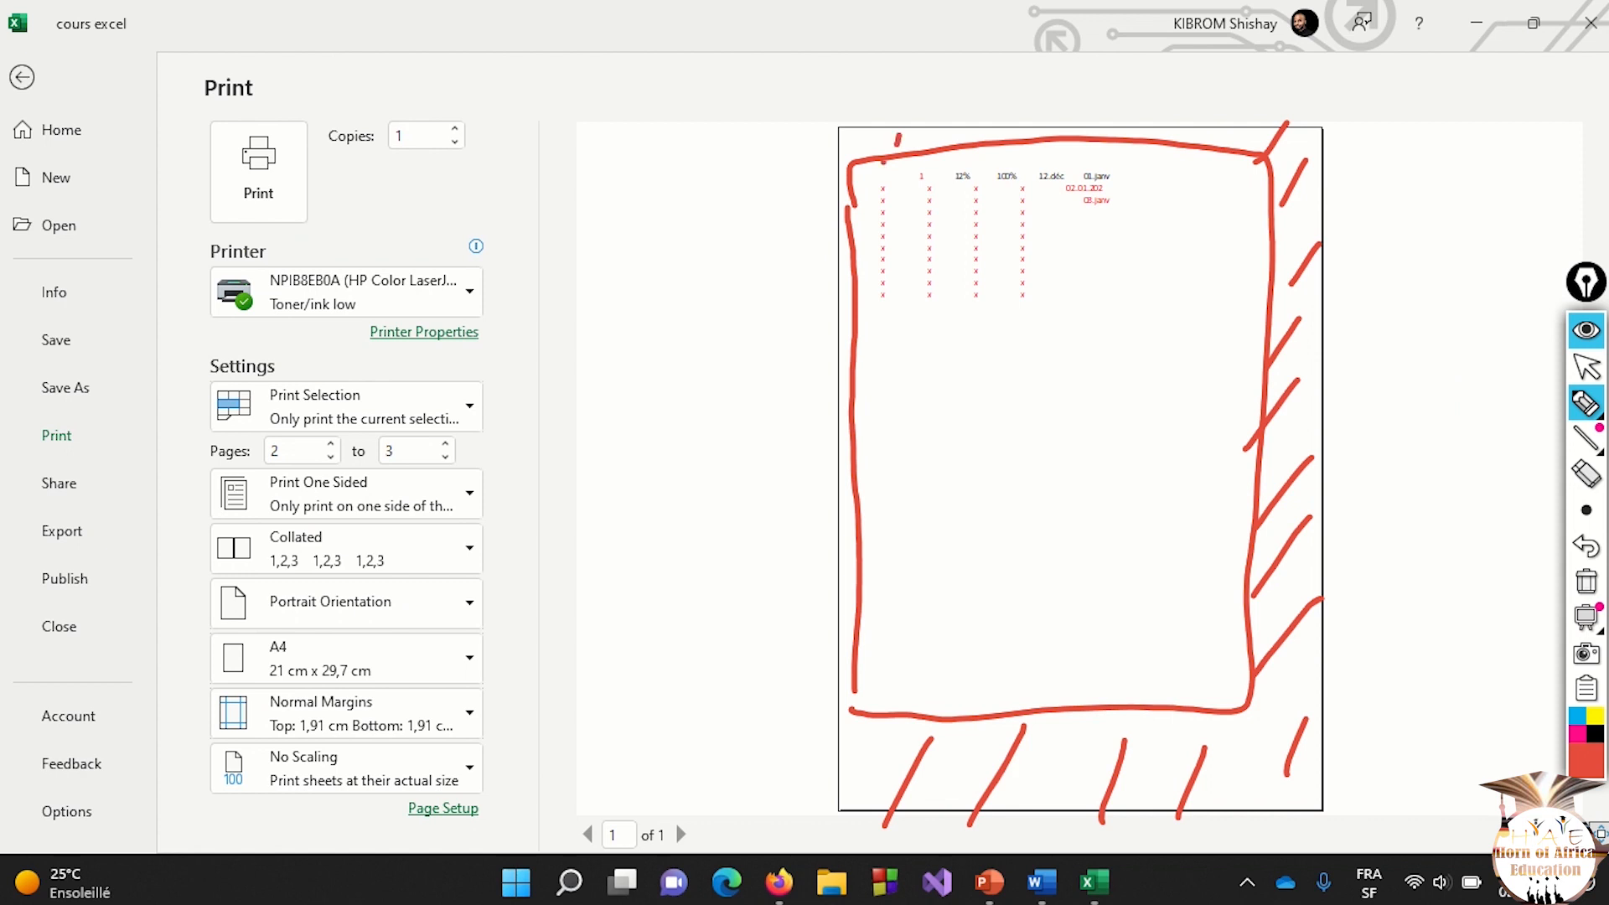
left_click(1585, 581)
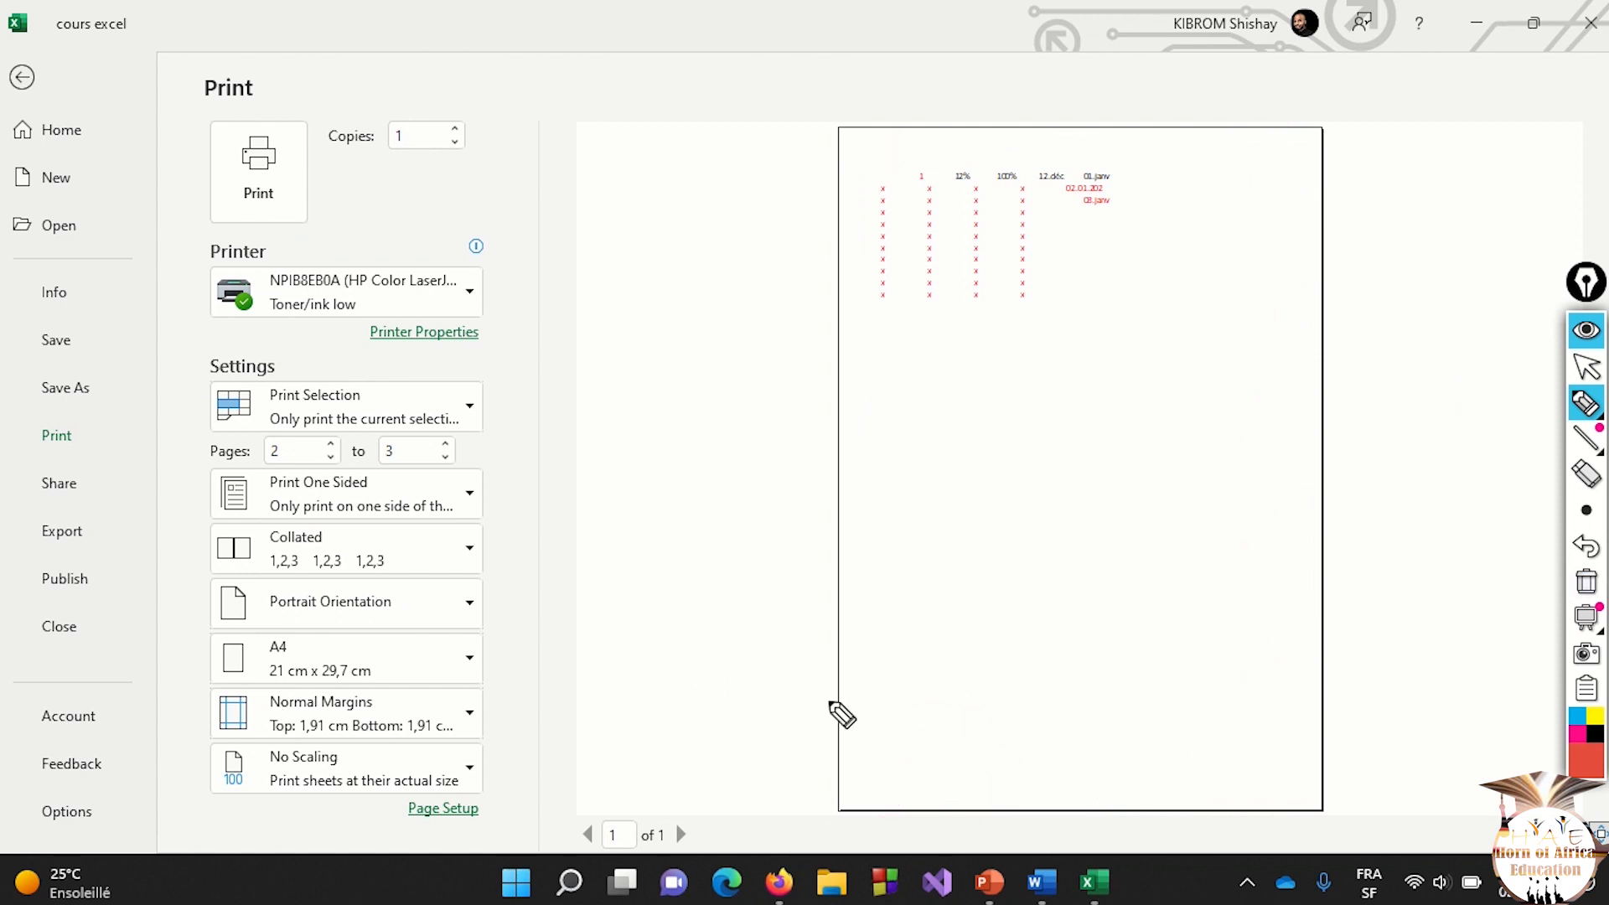
left_click(1593, 367)
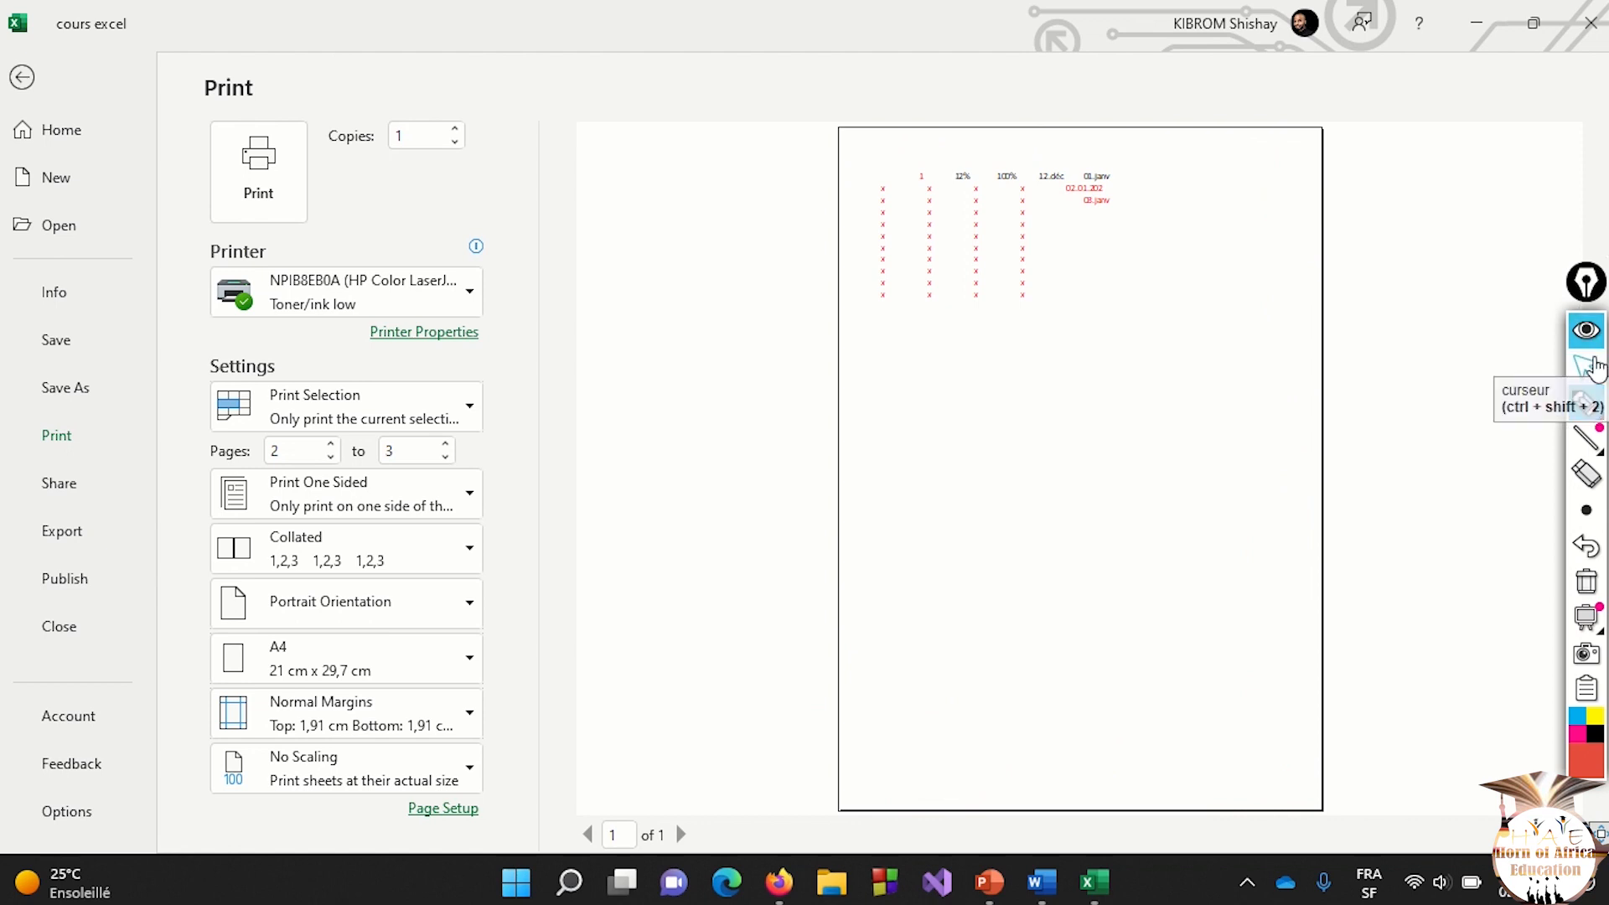
Try the Wide and Narrow margins and set the printout's margins to Last Custom Setting.
left_click(462, 716)
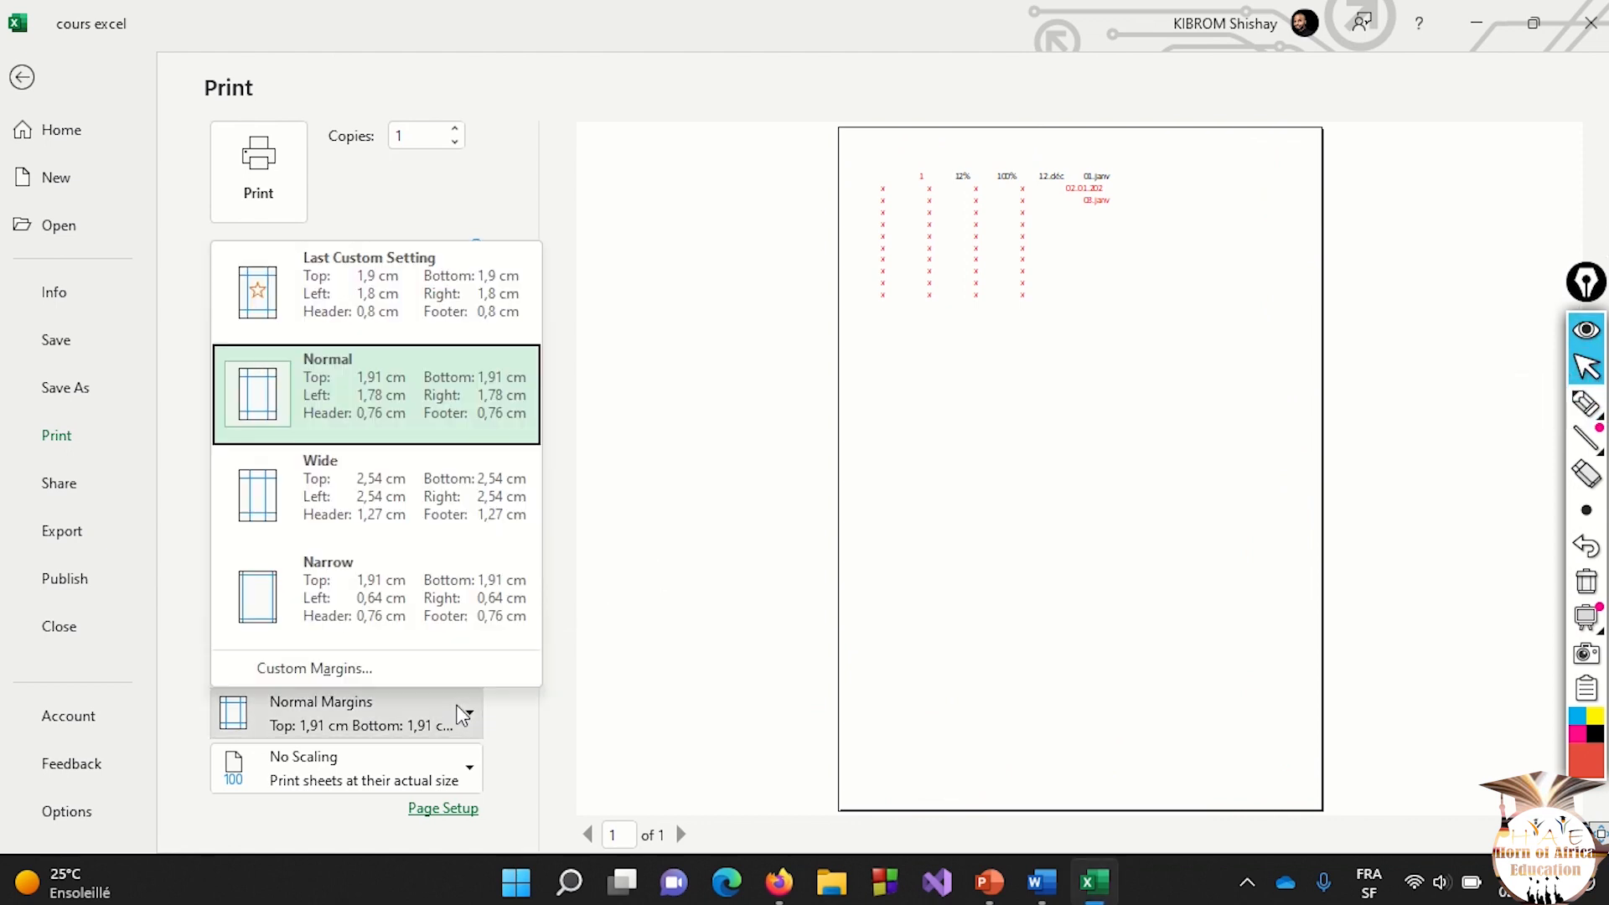
left_click(309, 460)
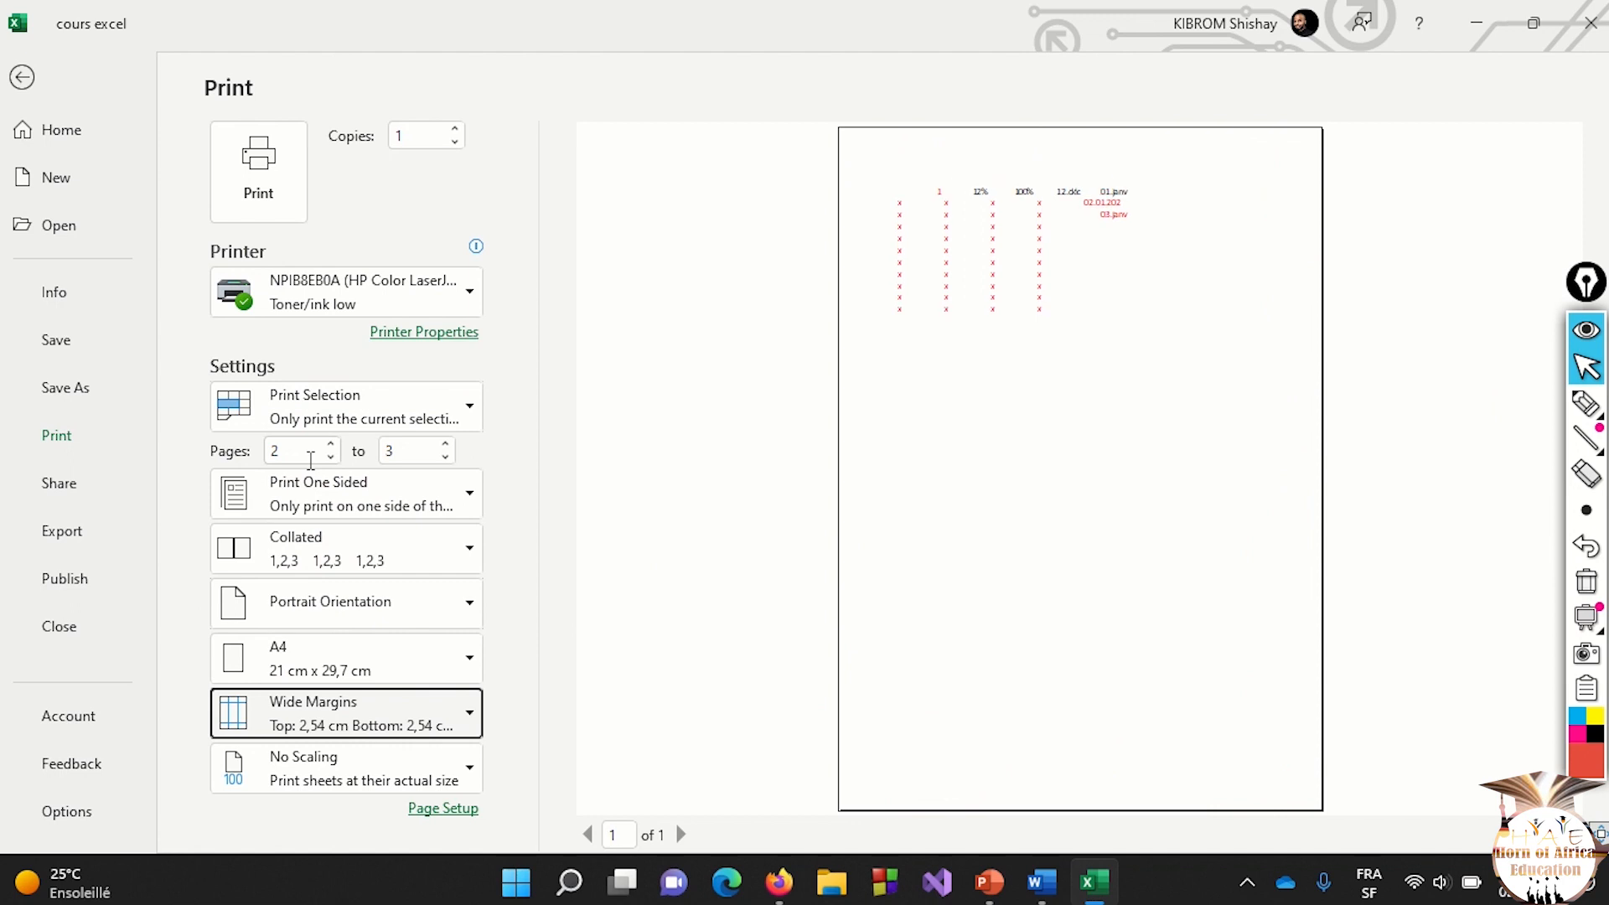
left_click(470, 716)
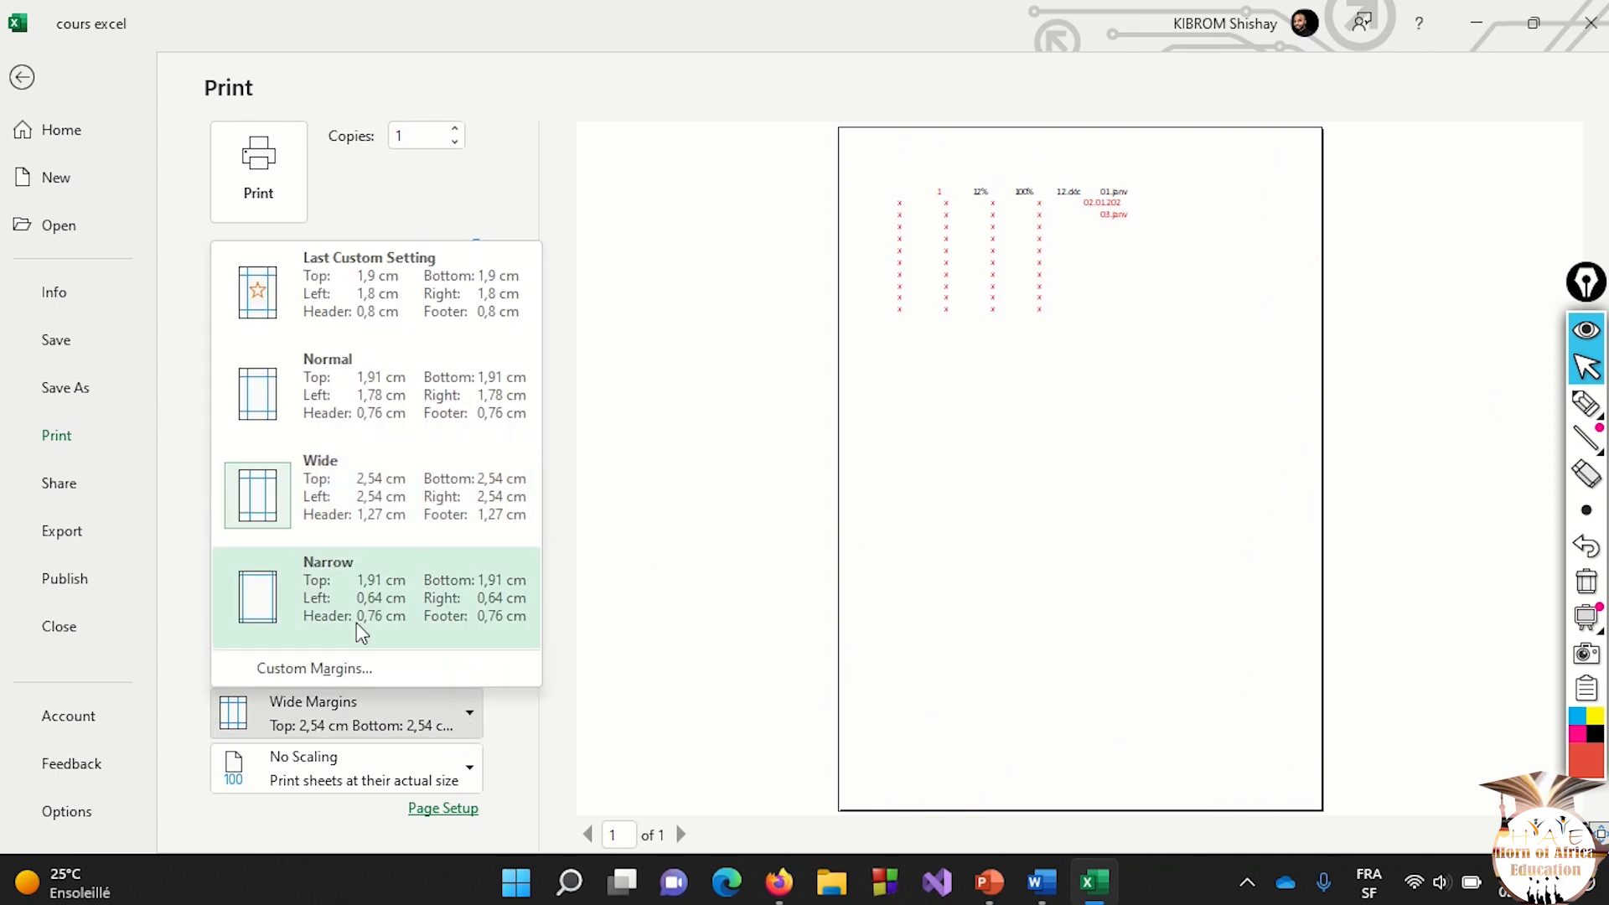
left_click(379, 608)
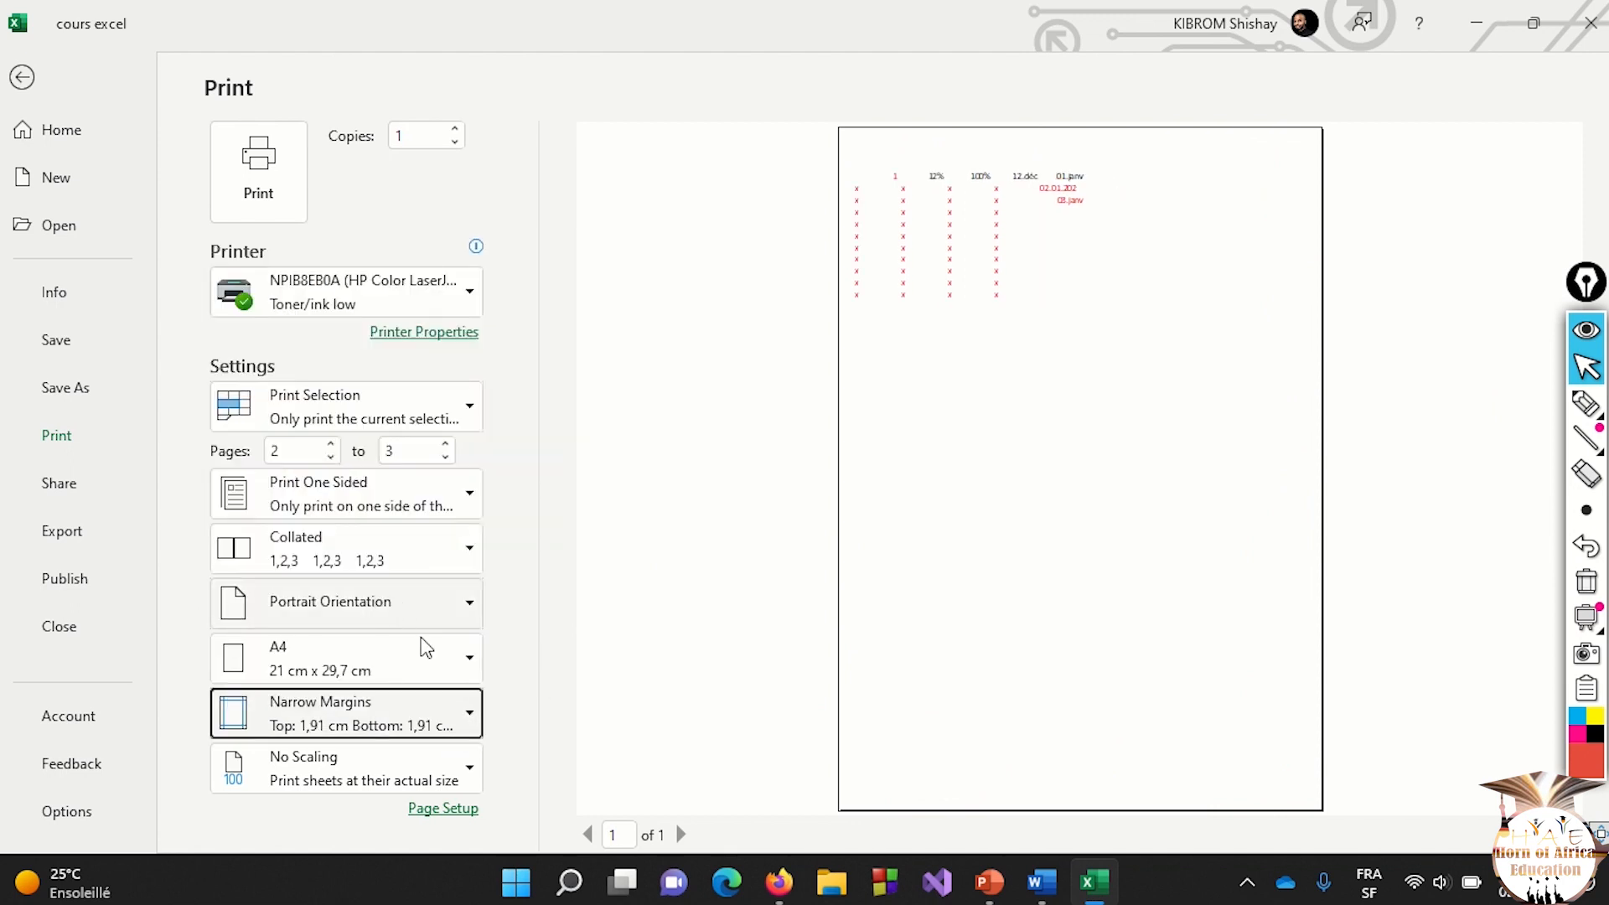
left_click(474, 728)
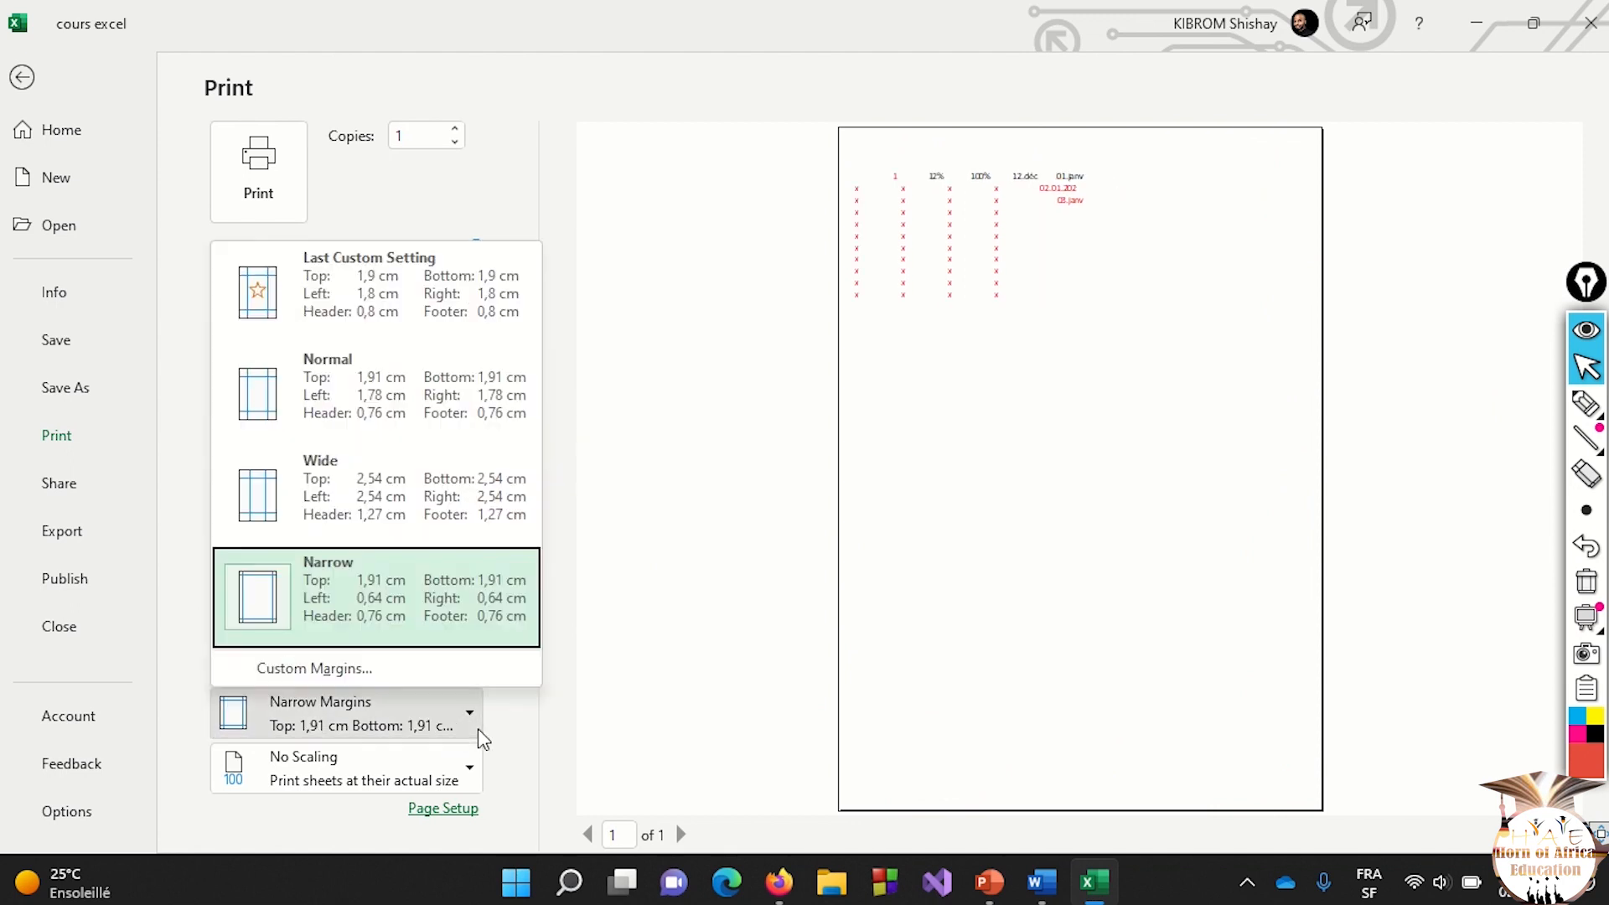
left_click(370, 289)
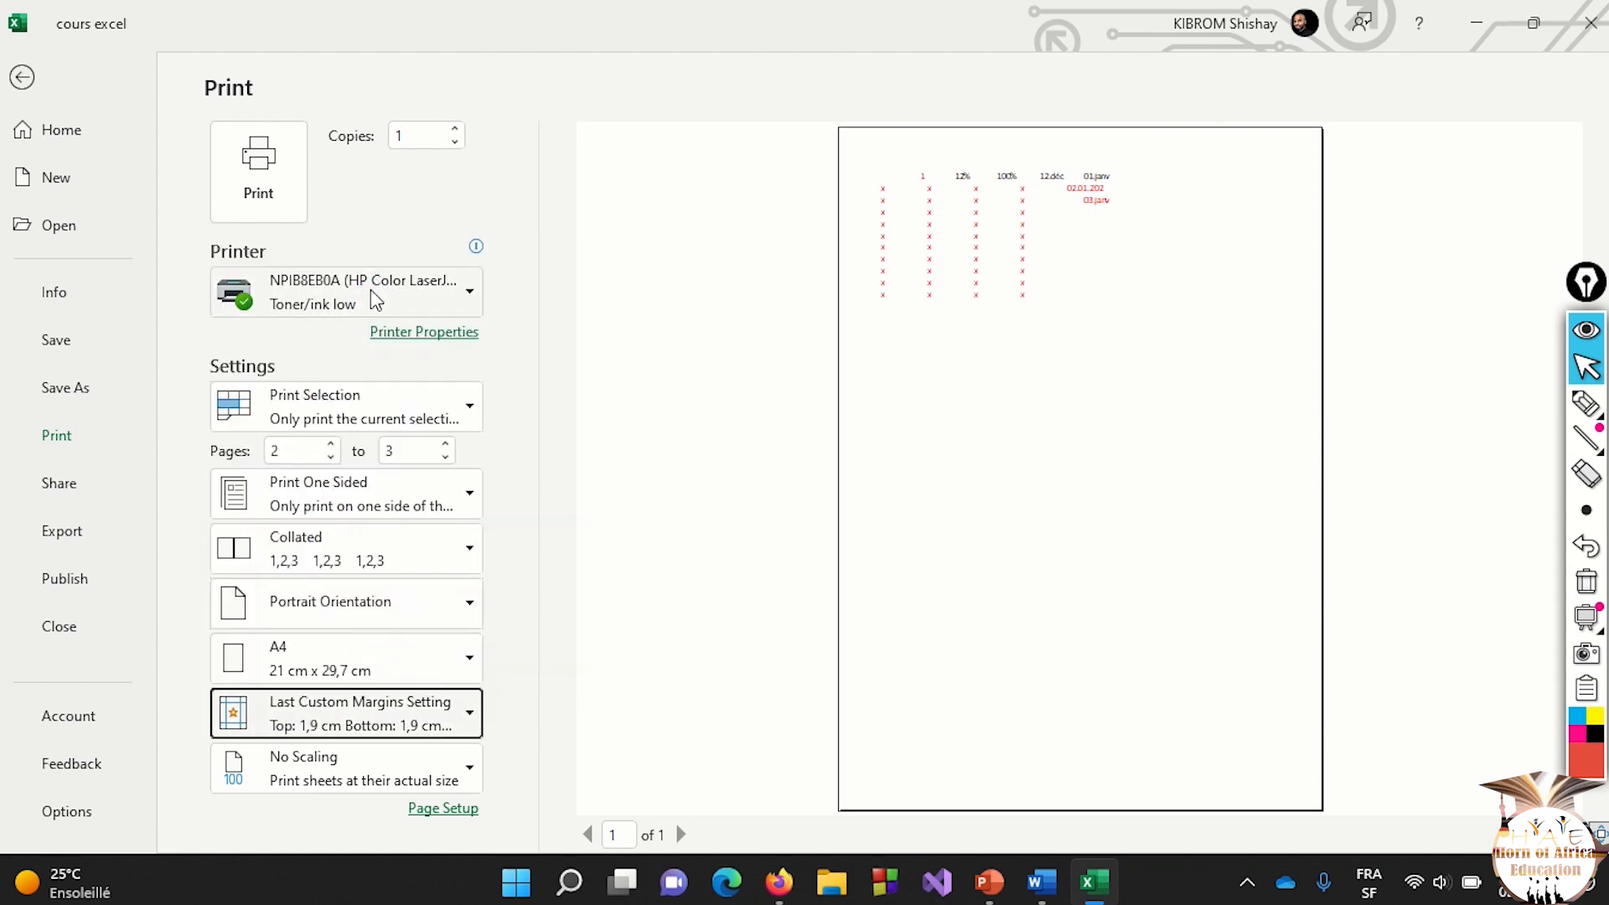
Review the scaling options and the Page, Margins, Header/Footer and Sheet settings of Page Setup, leaving them as they are.
left_click(450, 775)
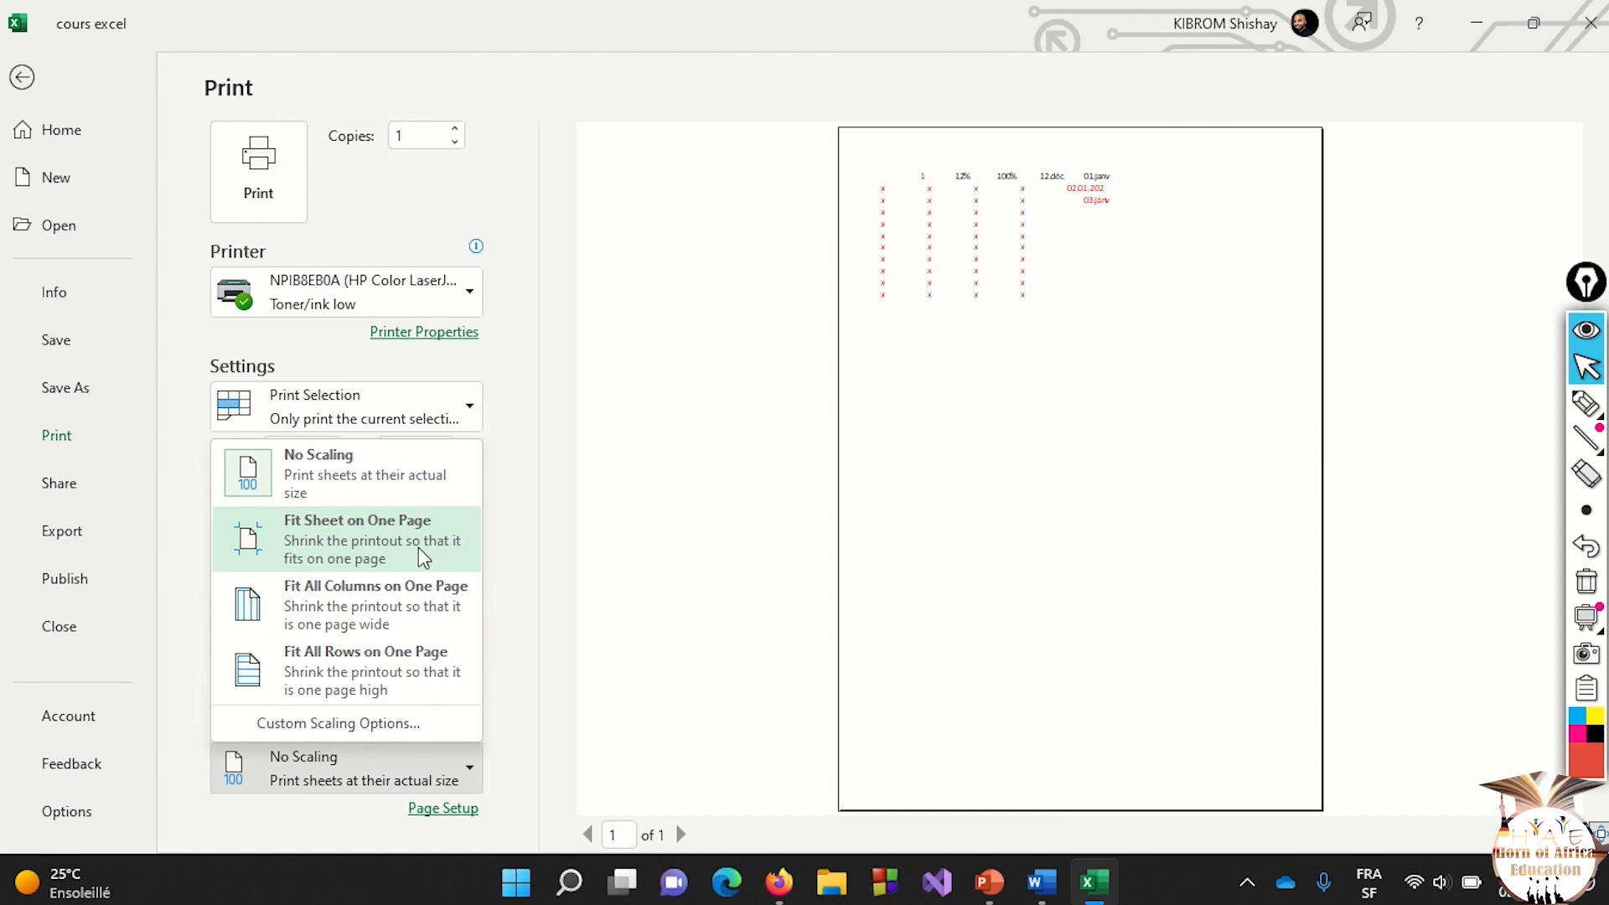
left_click(567, 672)
left_click(454, 808)
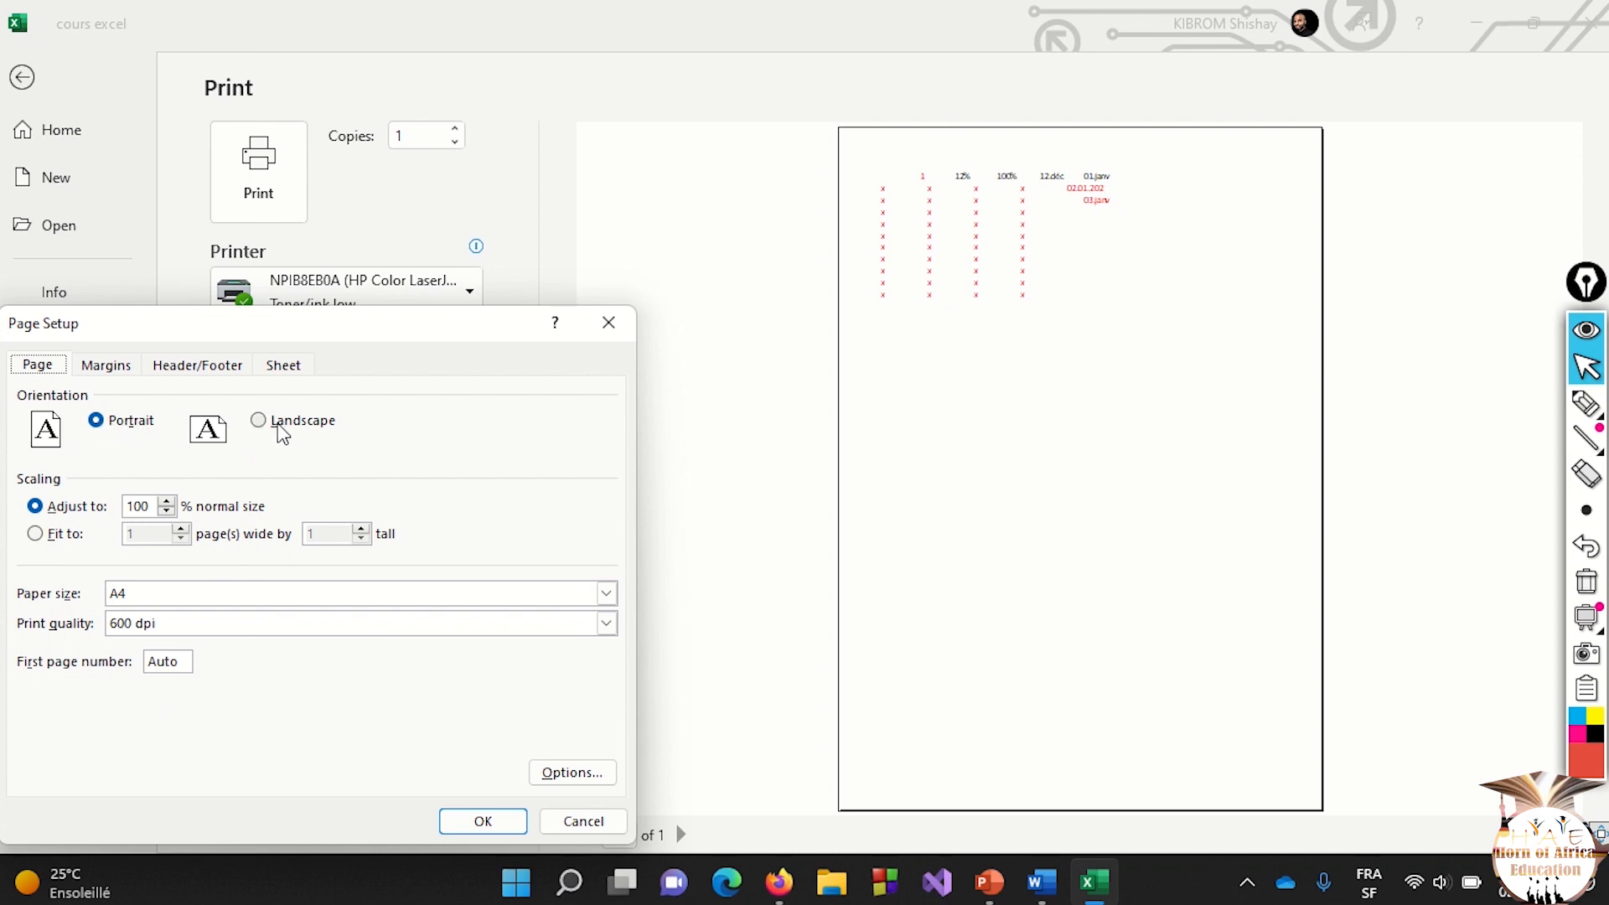
left_click(107, 366)
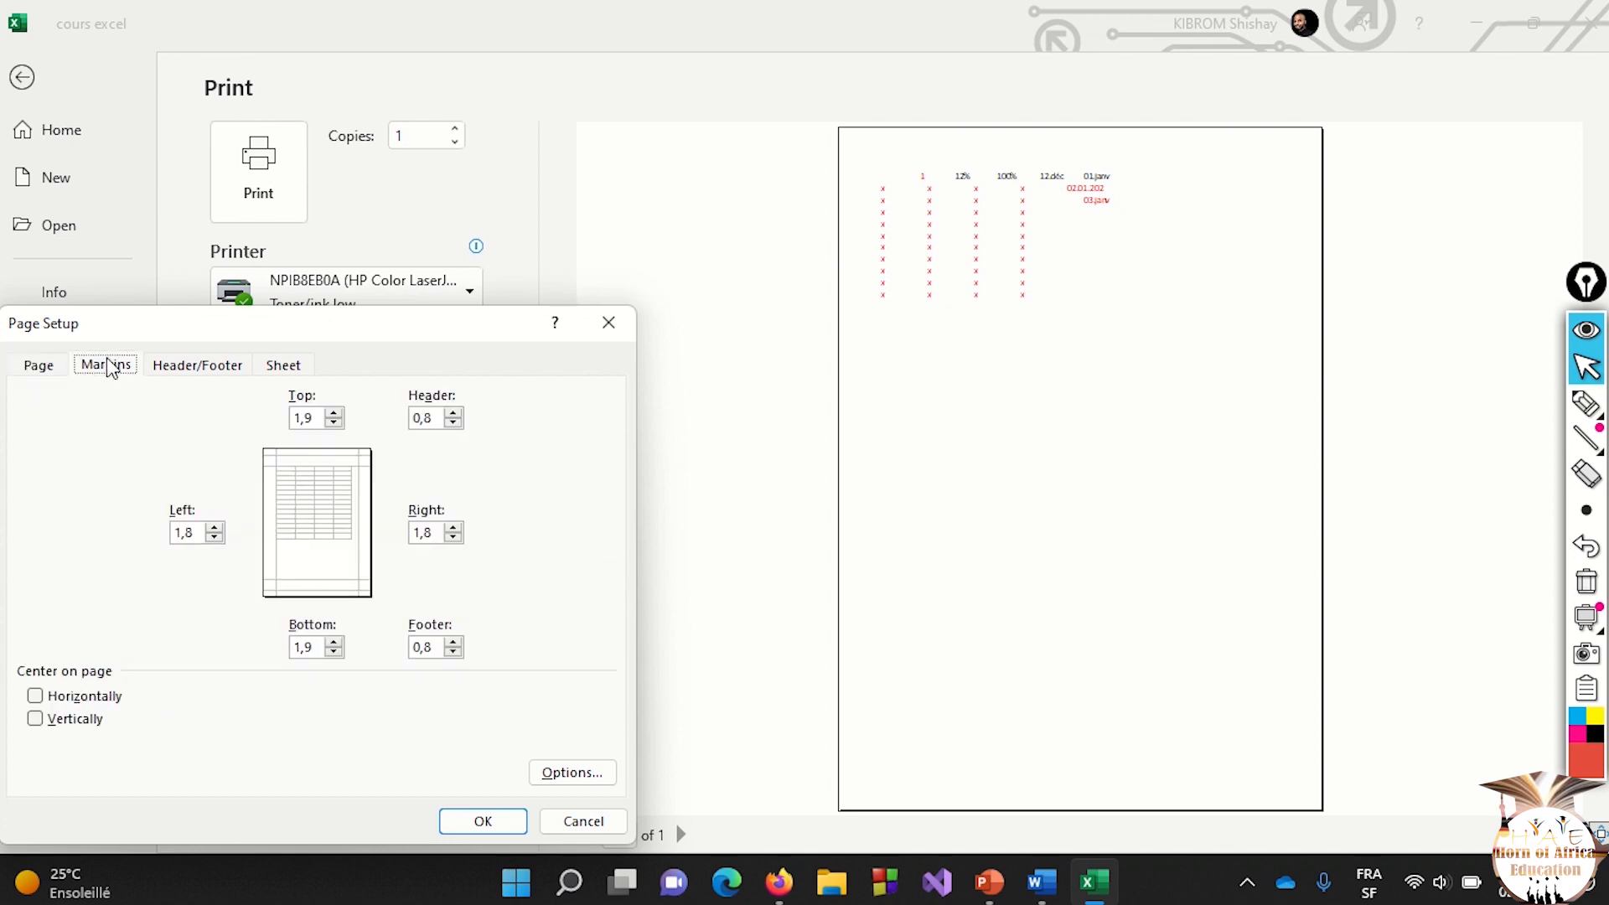
left_click(181, 369)
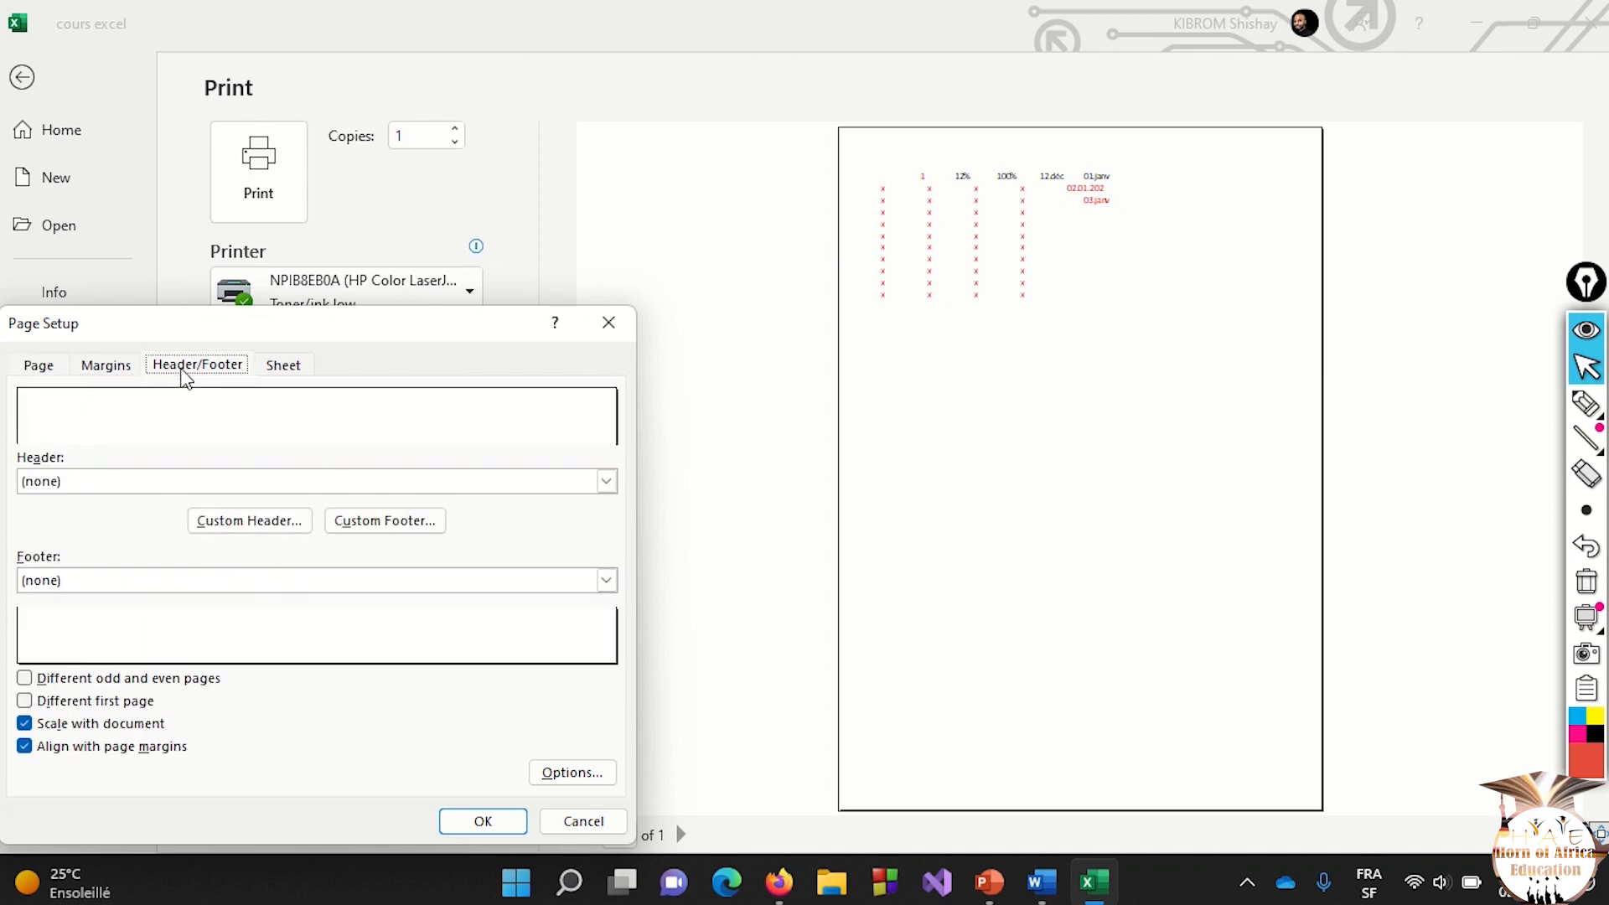
left_click(285, 367)
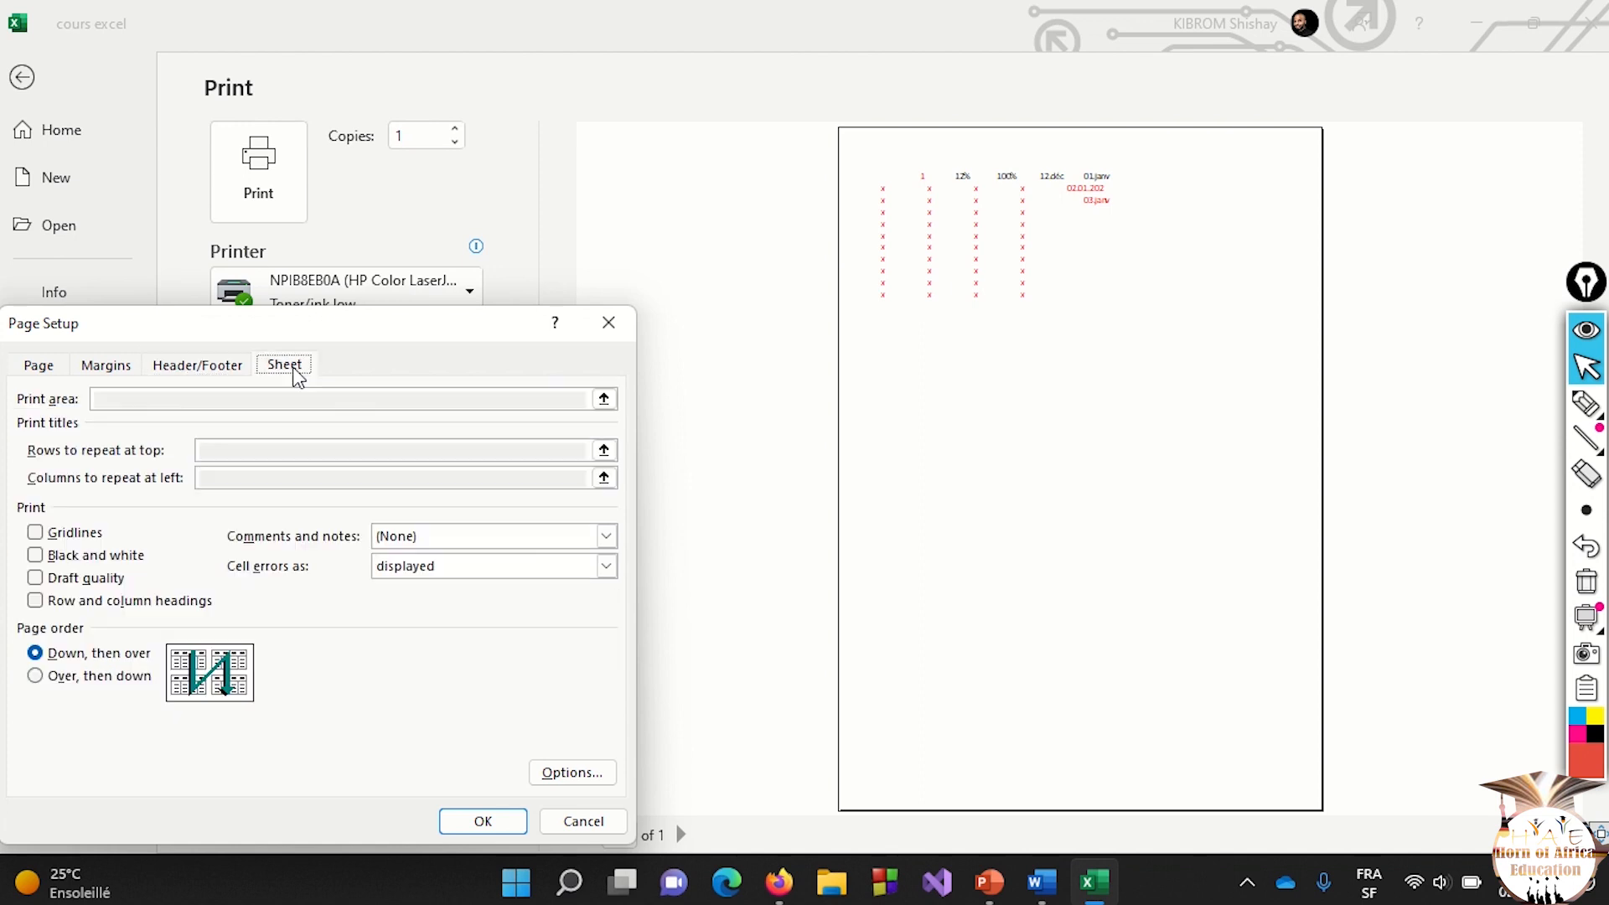
left_click(610, 324)
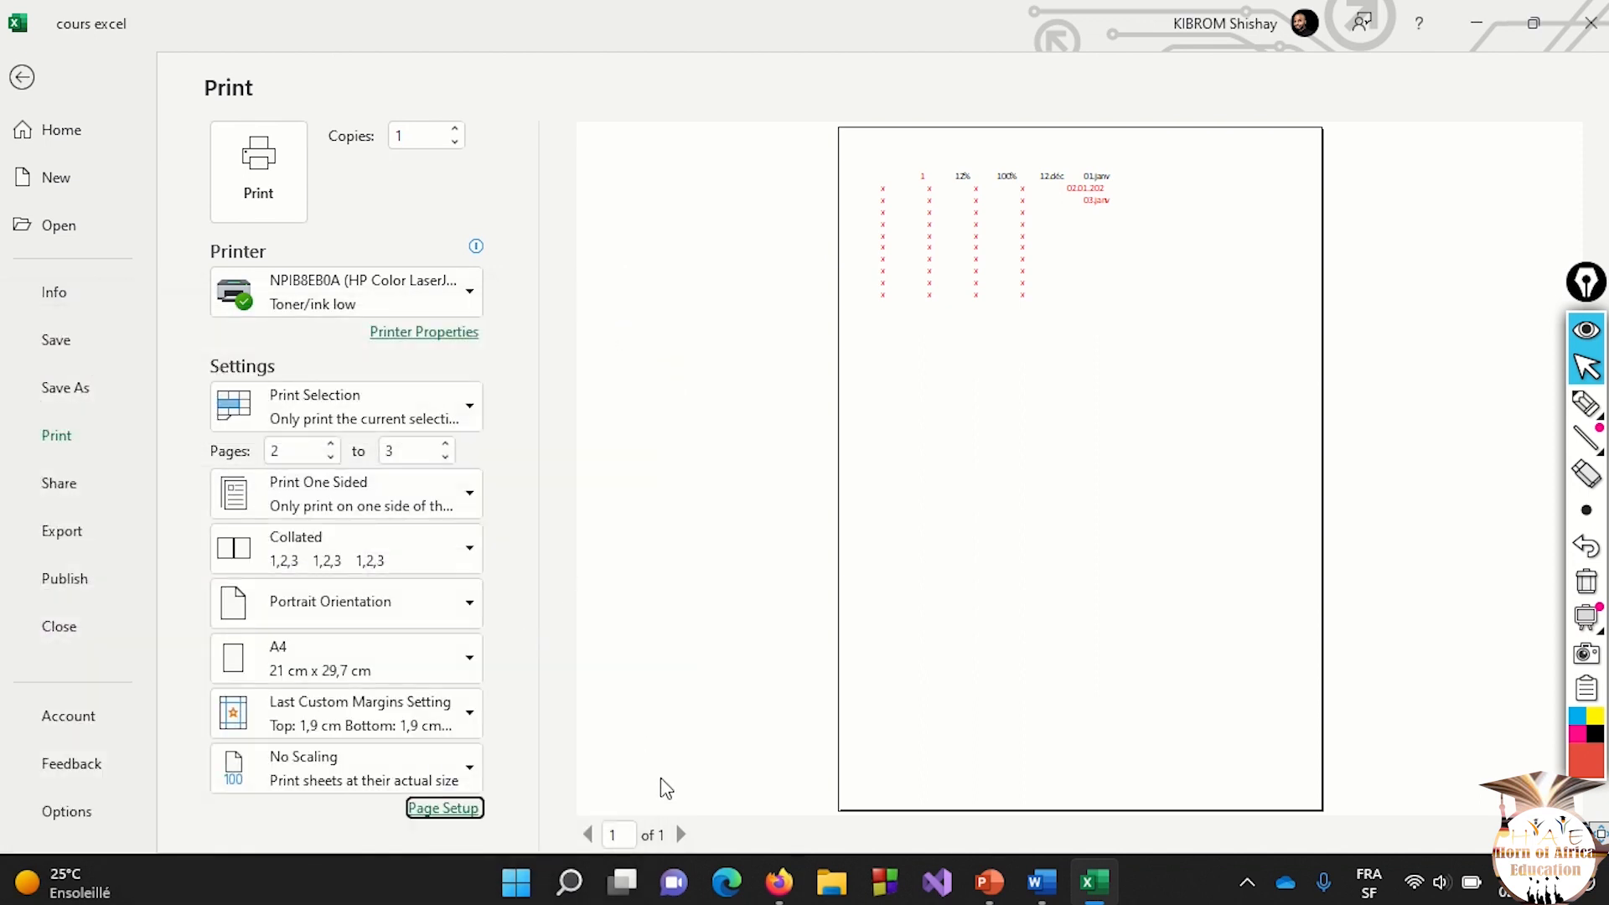
Clear the start and end page numbers of the print page range.
left_click(678, 831)
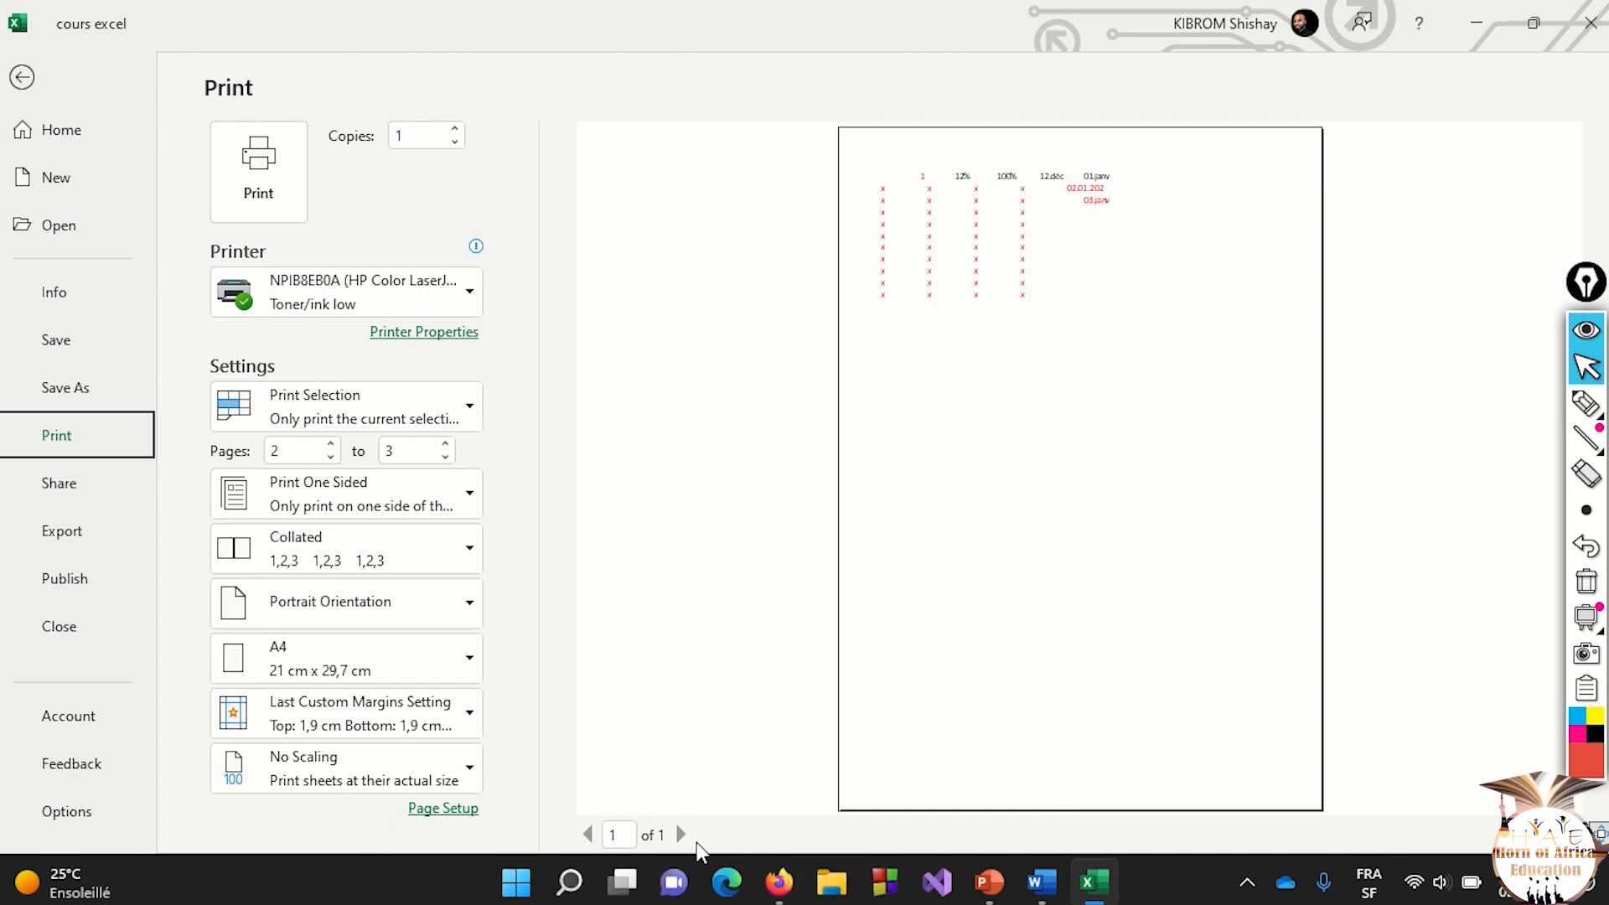
double_click(295, 452)
key("BackSpace")
double_click(403, 442)
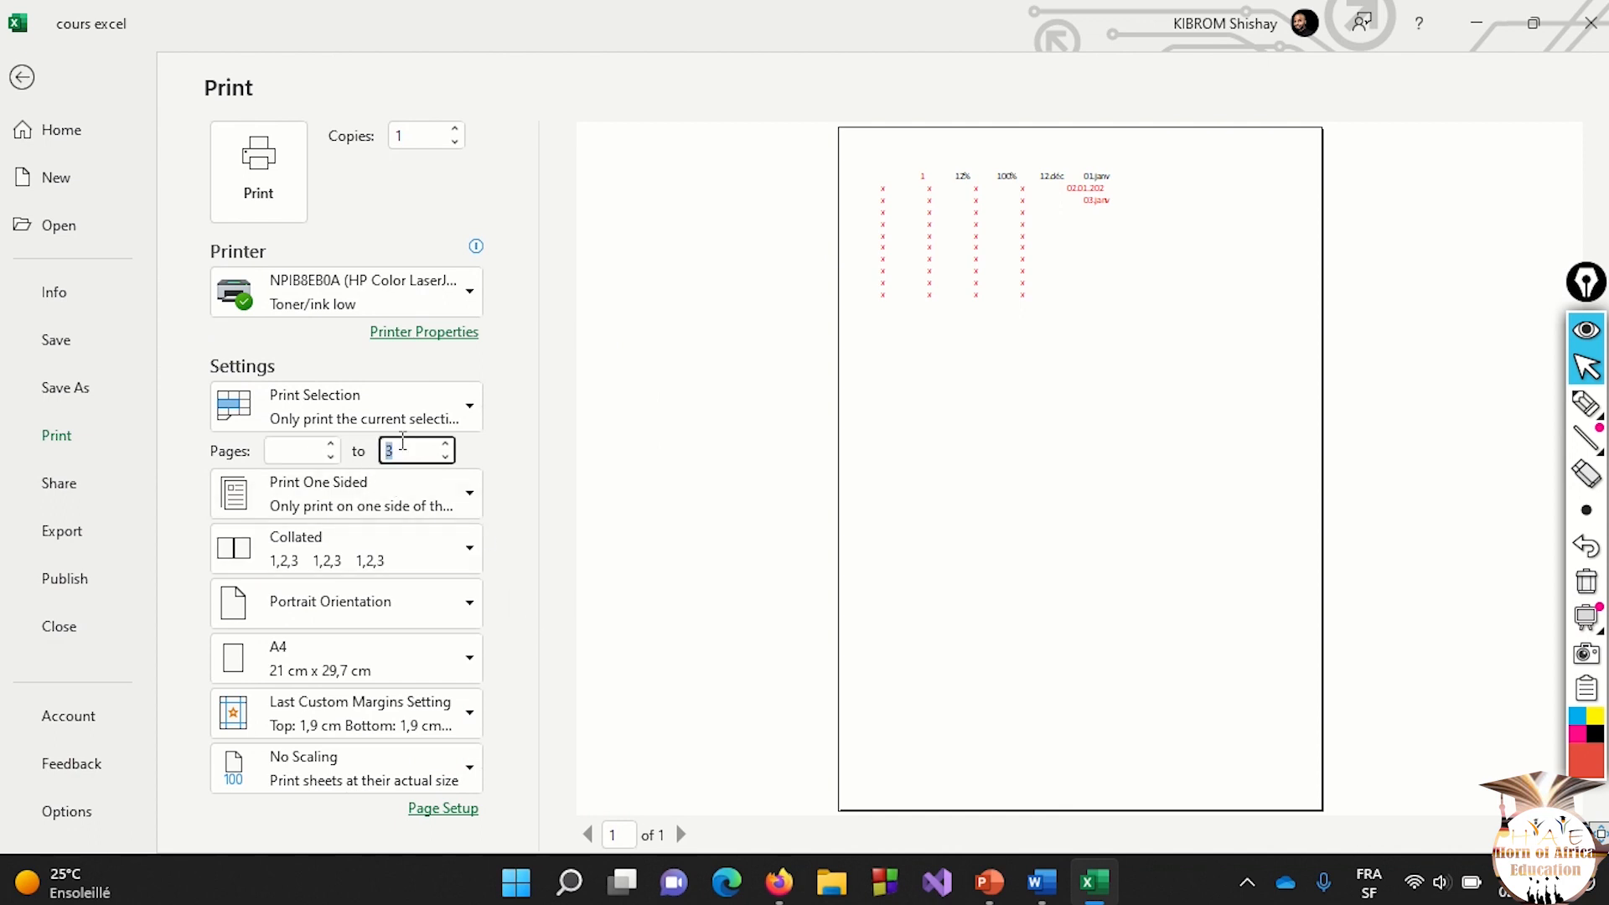
key("BackSpace")
left_click(557, 681)
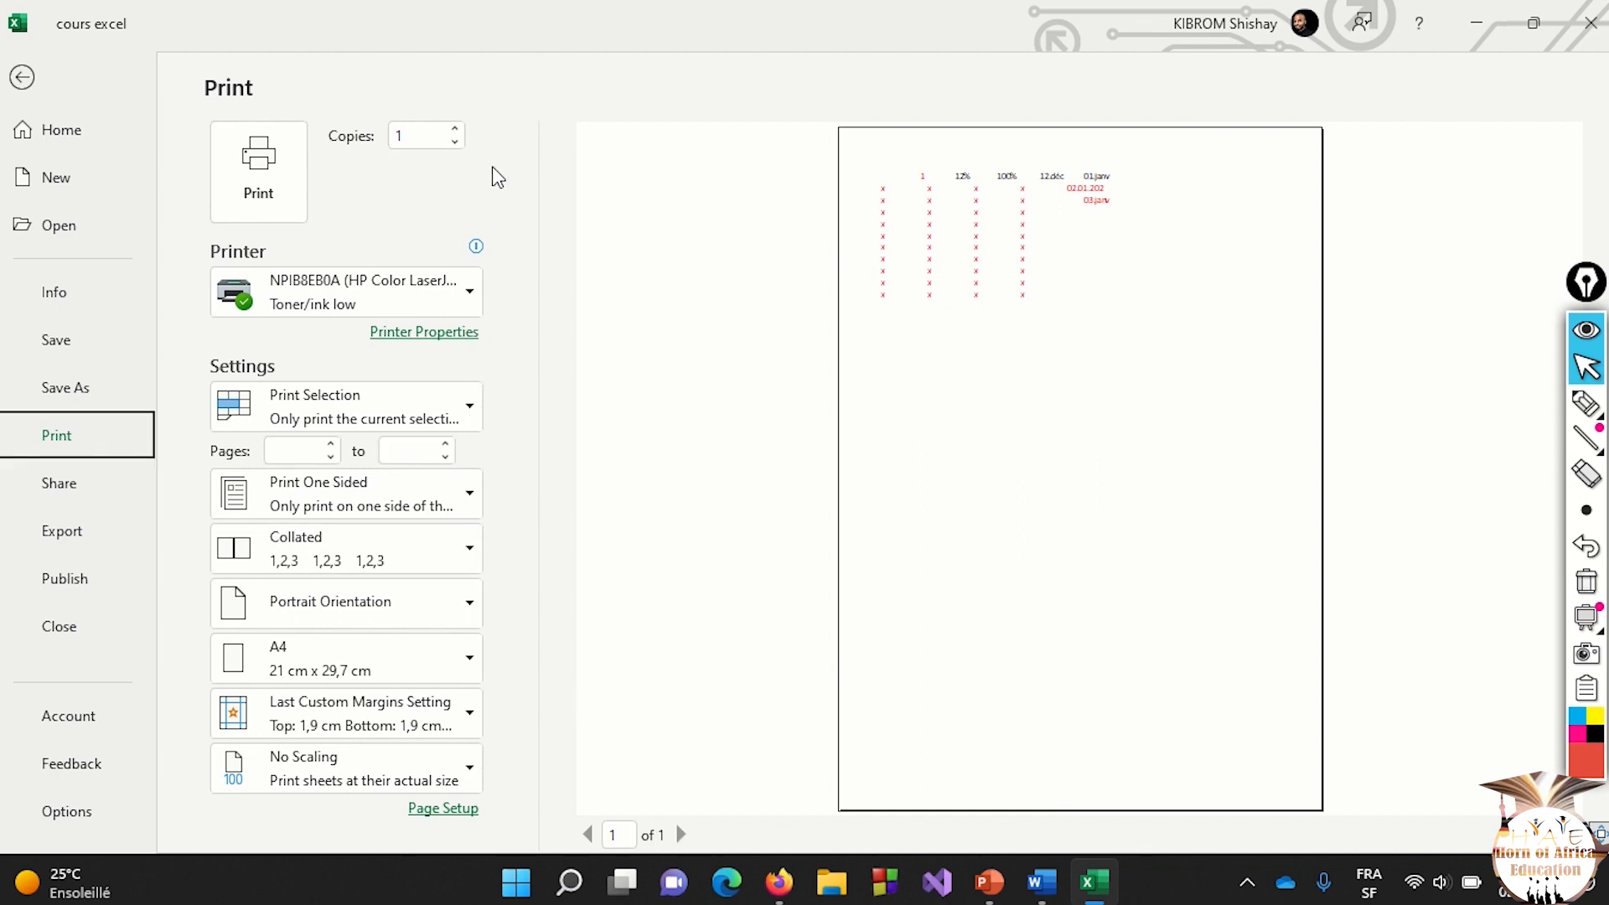
Try Print Entire Workbook as the print scope and set it to Print Active Sheets.
left_click(477, 410)
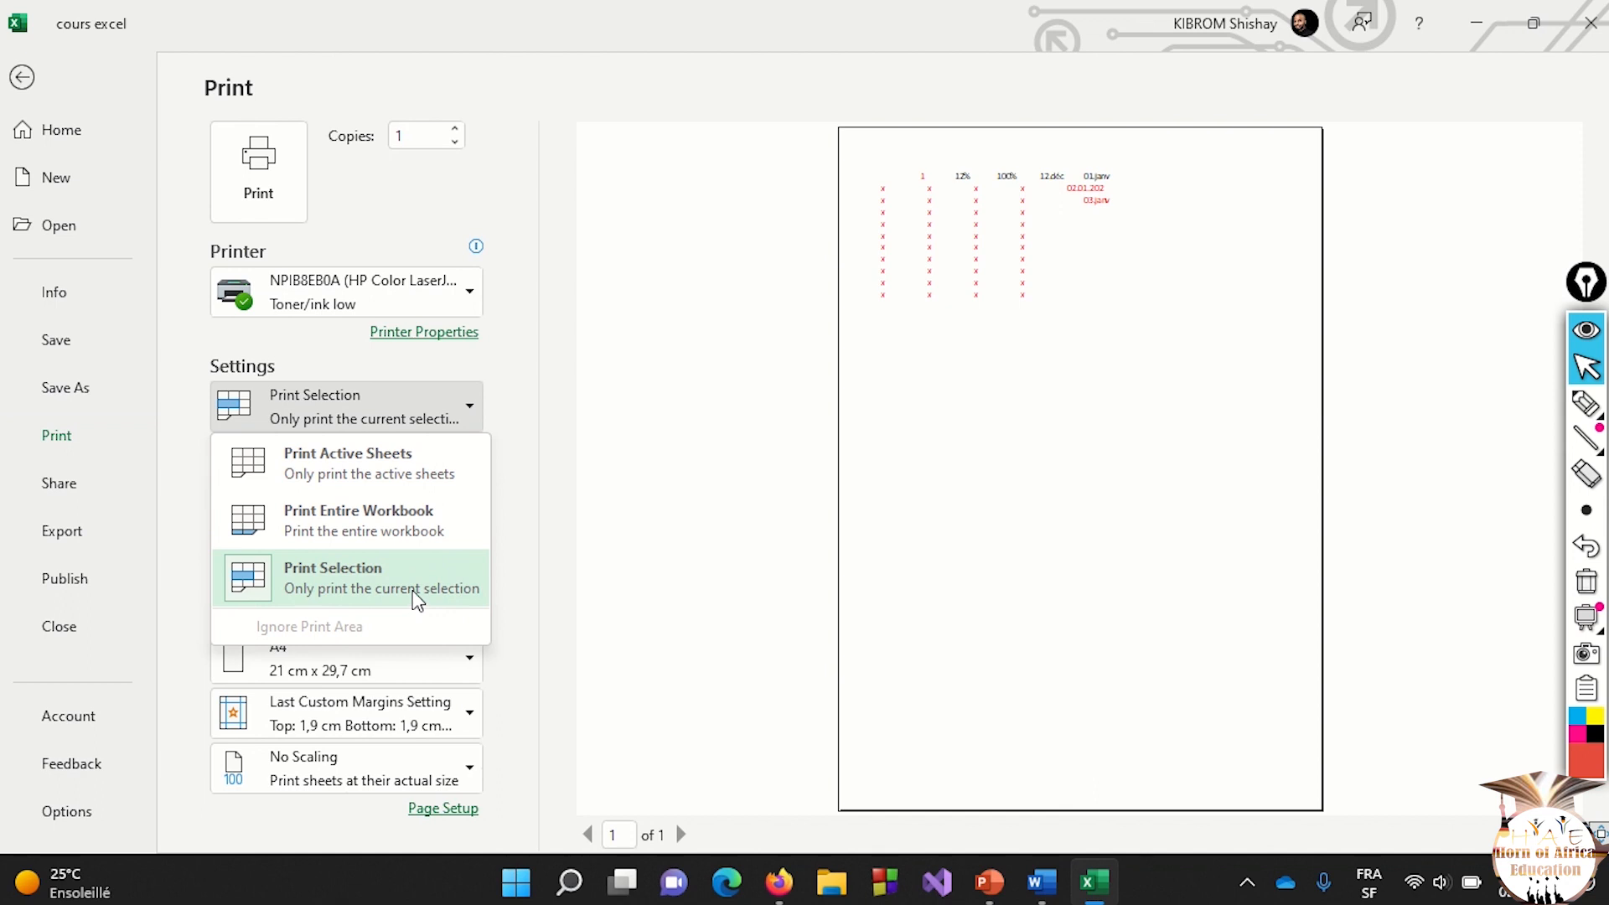
left_click(428, 536)
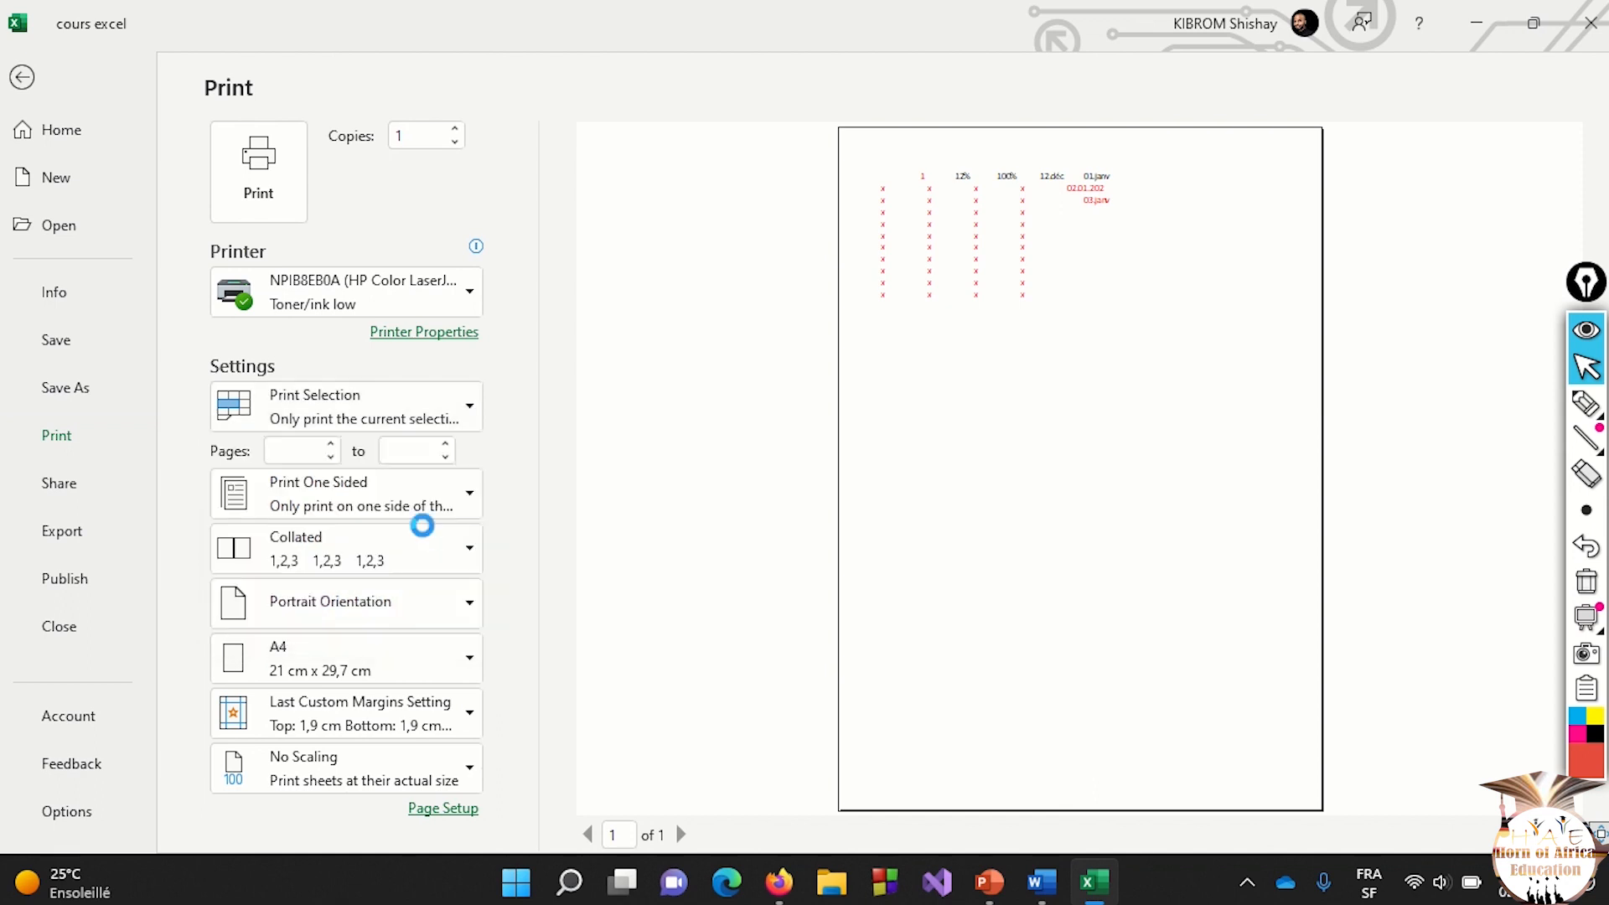
left_click(480, 410)
left_click(445, 458)
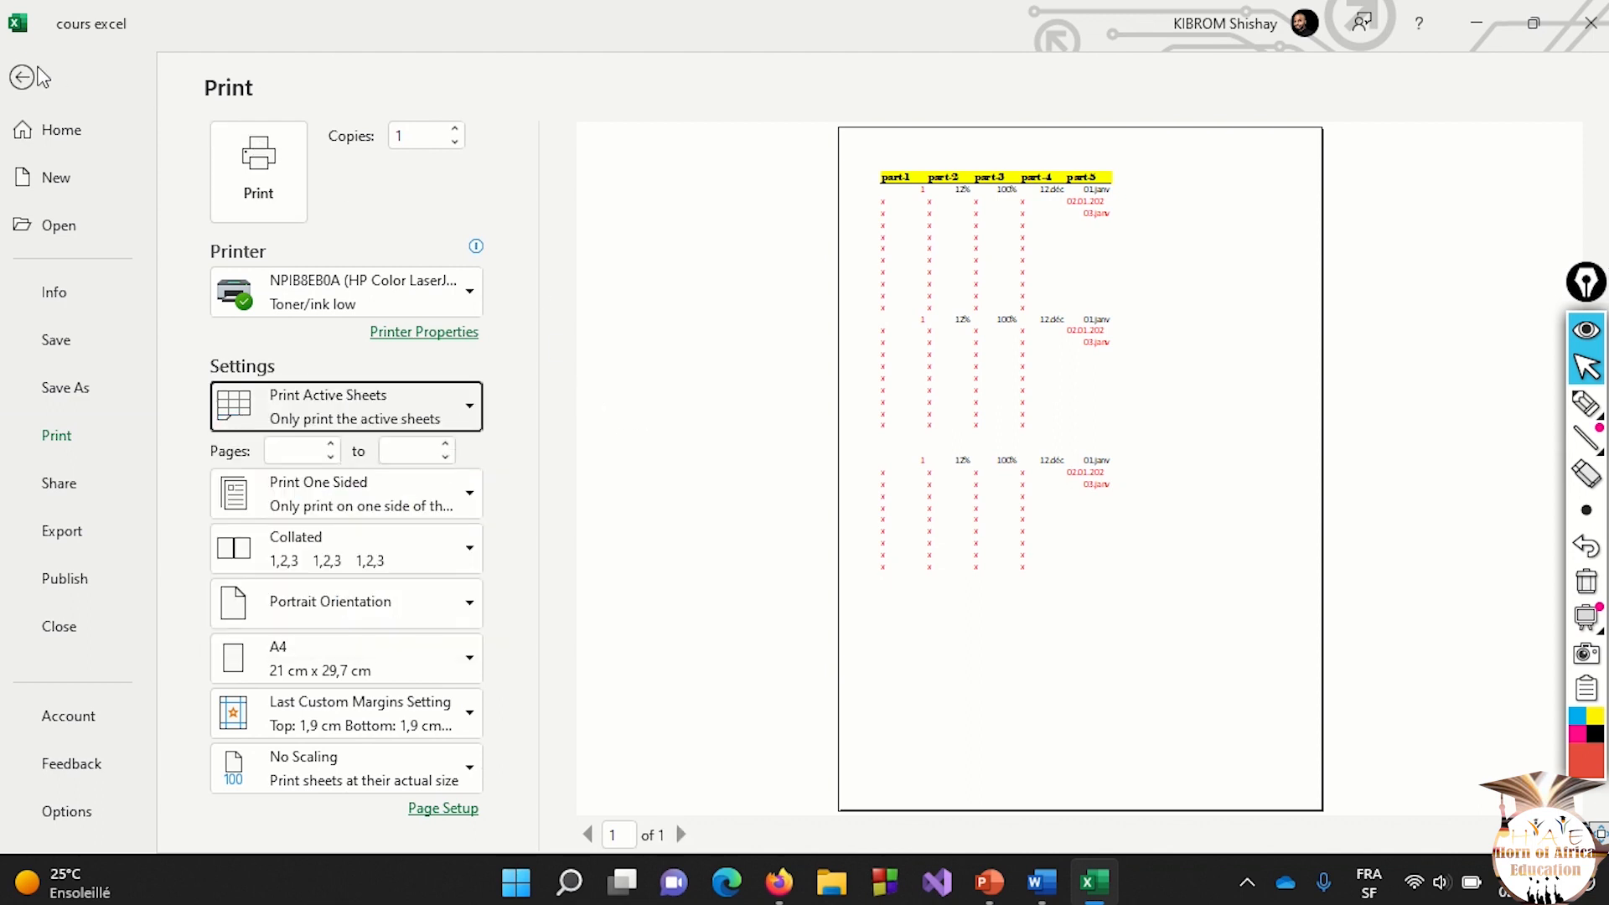
Return to the workbook and look through the fer, mars and jan sheets.
left_click(31, 73)
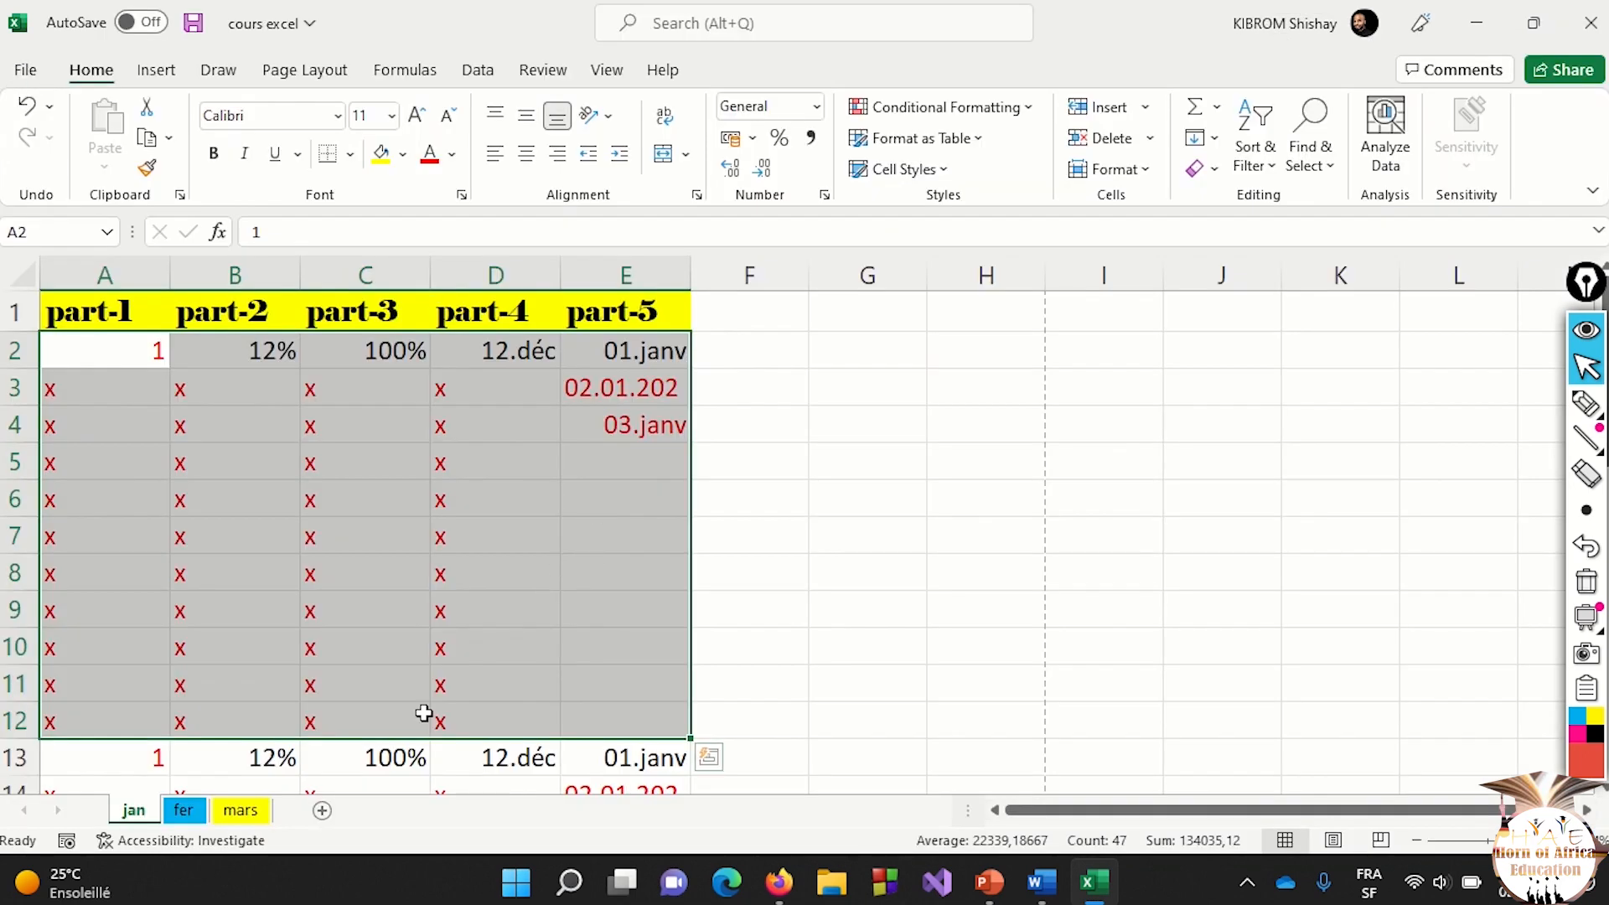
left_click(184, 810)
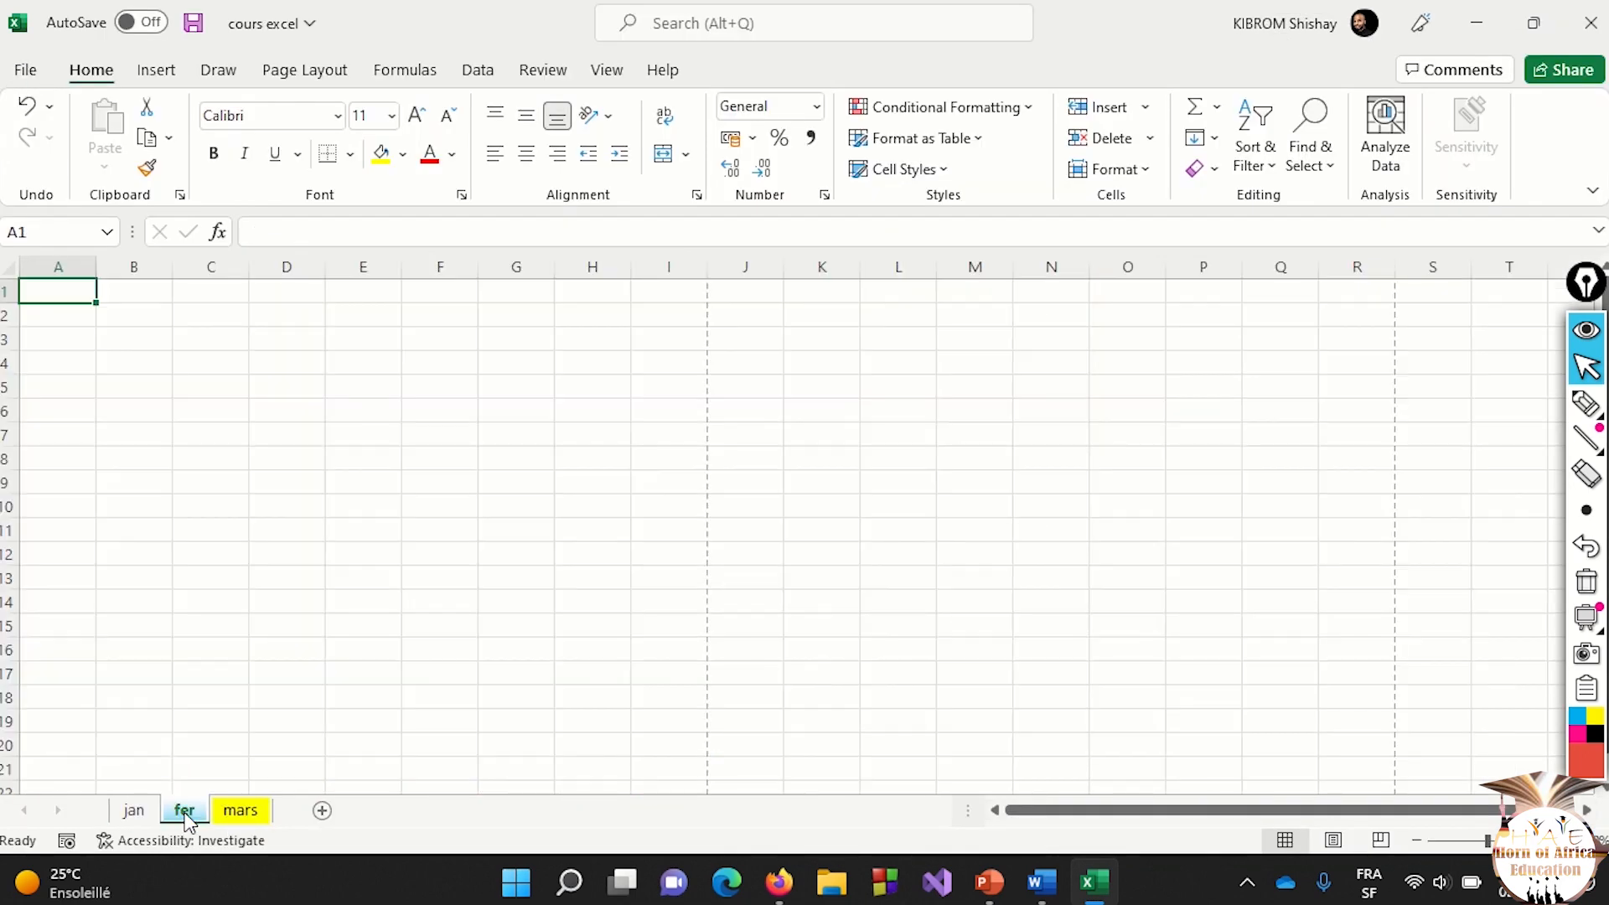
left_click(229, 811)
left_click(134, 811)
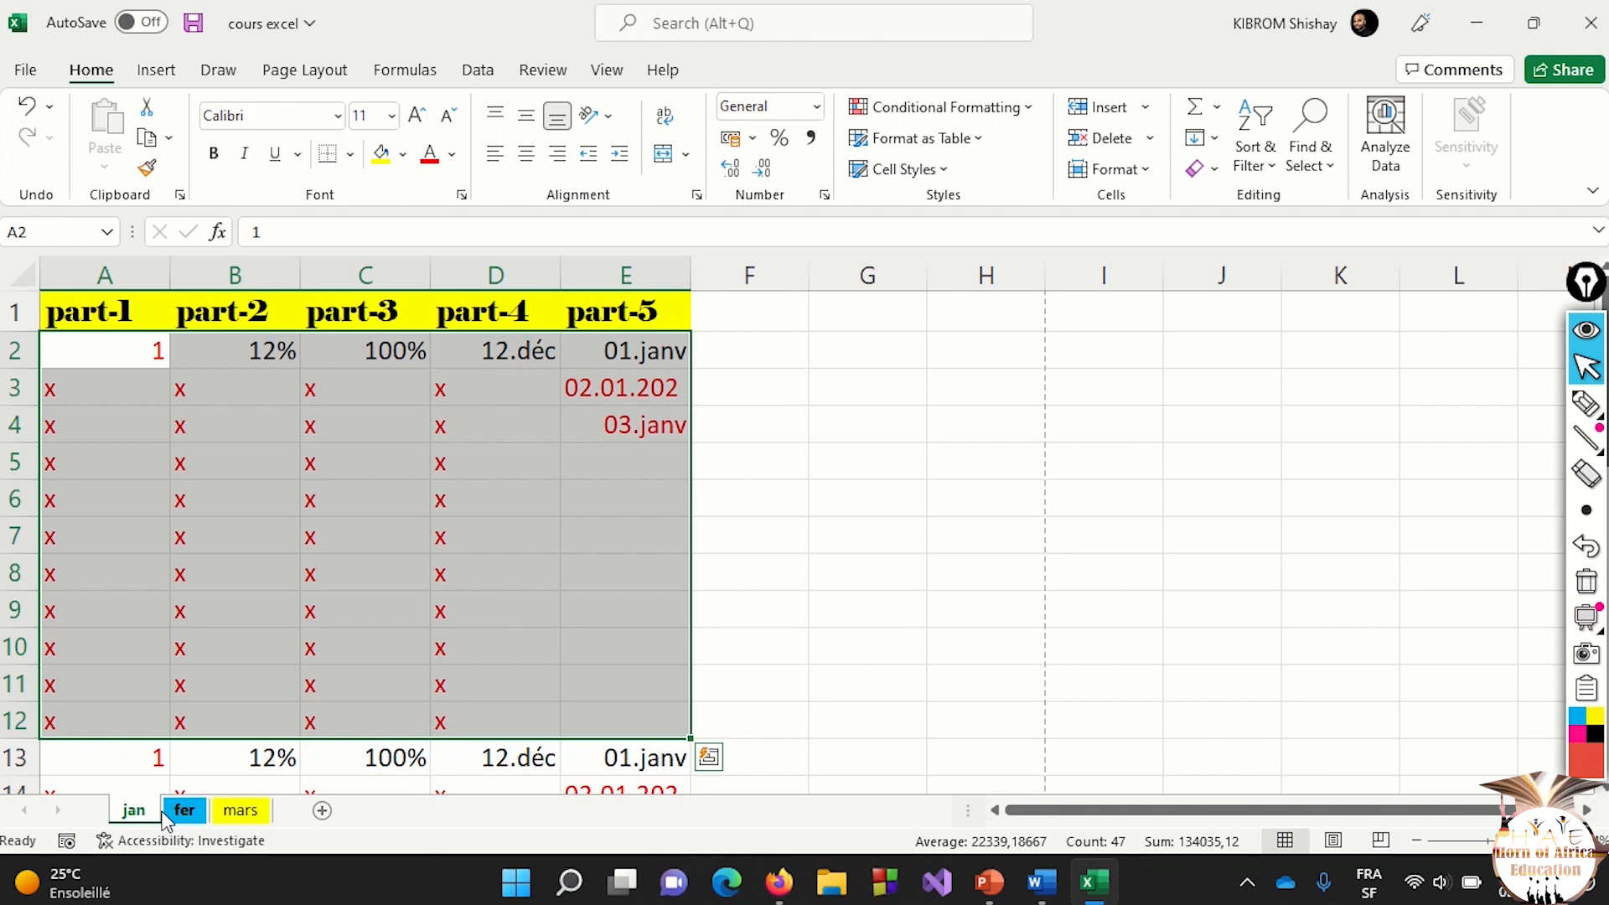
Group the jan, fer and mars sheets, check both pages of their print preview and return to the workbook.
left_click(192, 813, "ctrl")
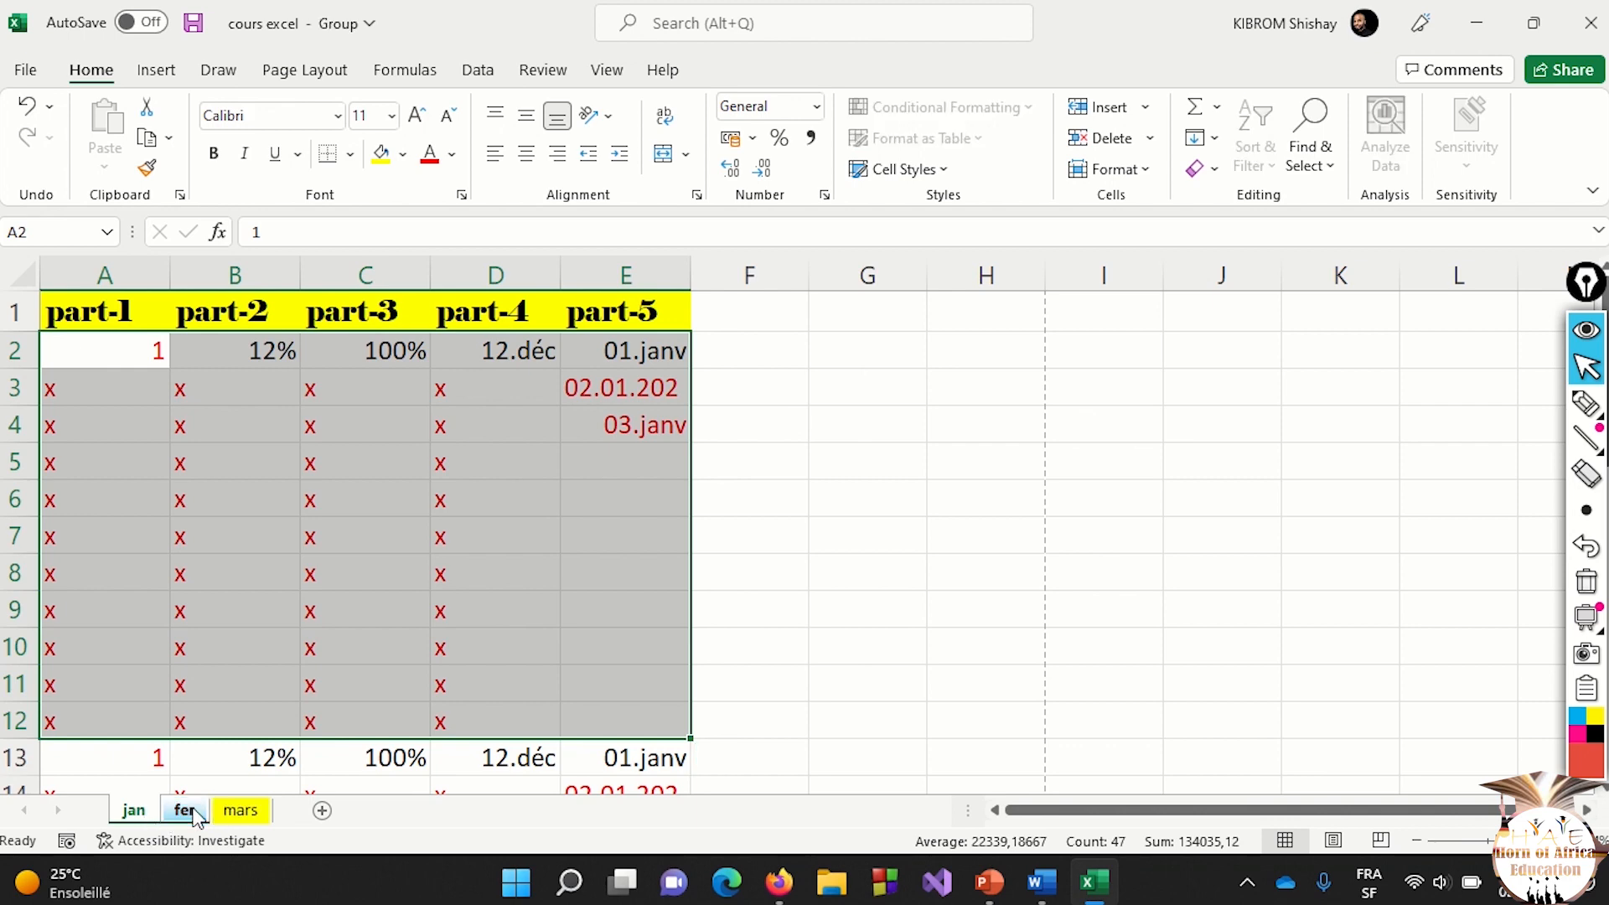
left_click(240, 811, "ctrl")
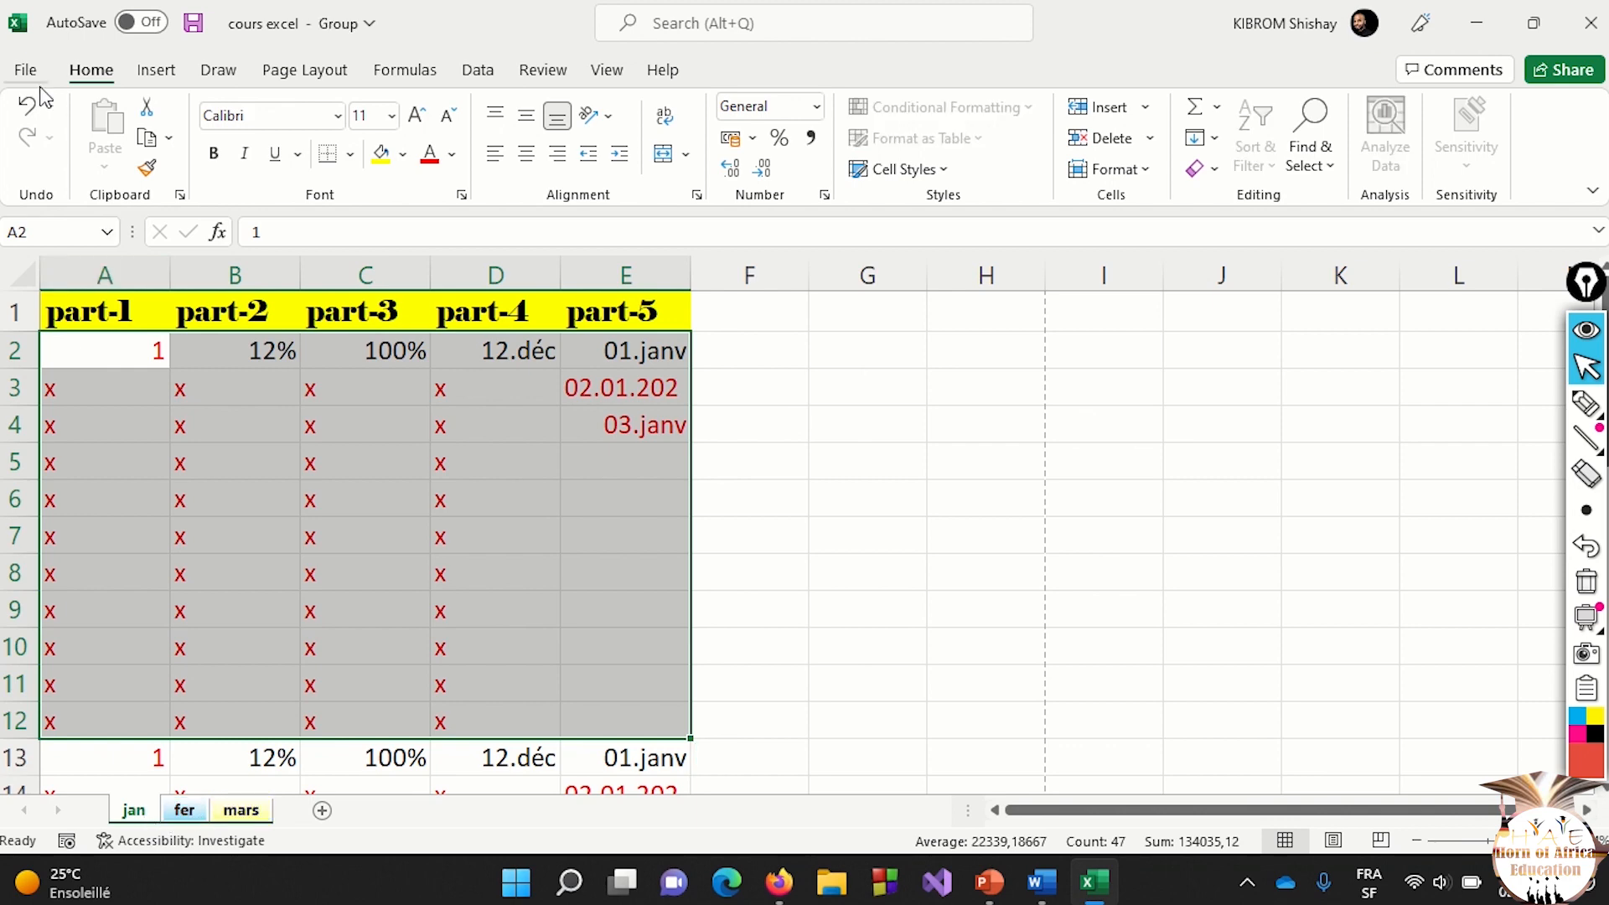
left_click(25, 69)
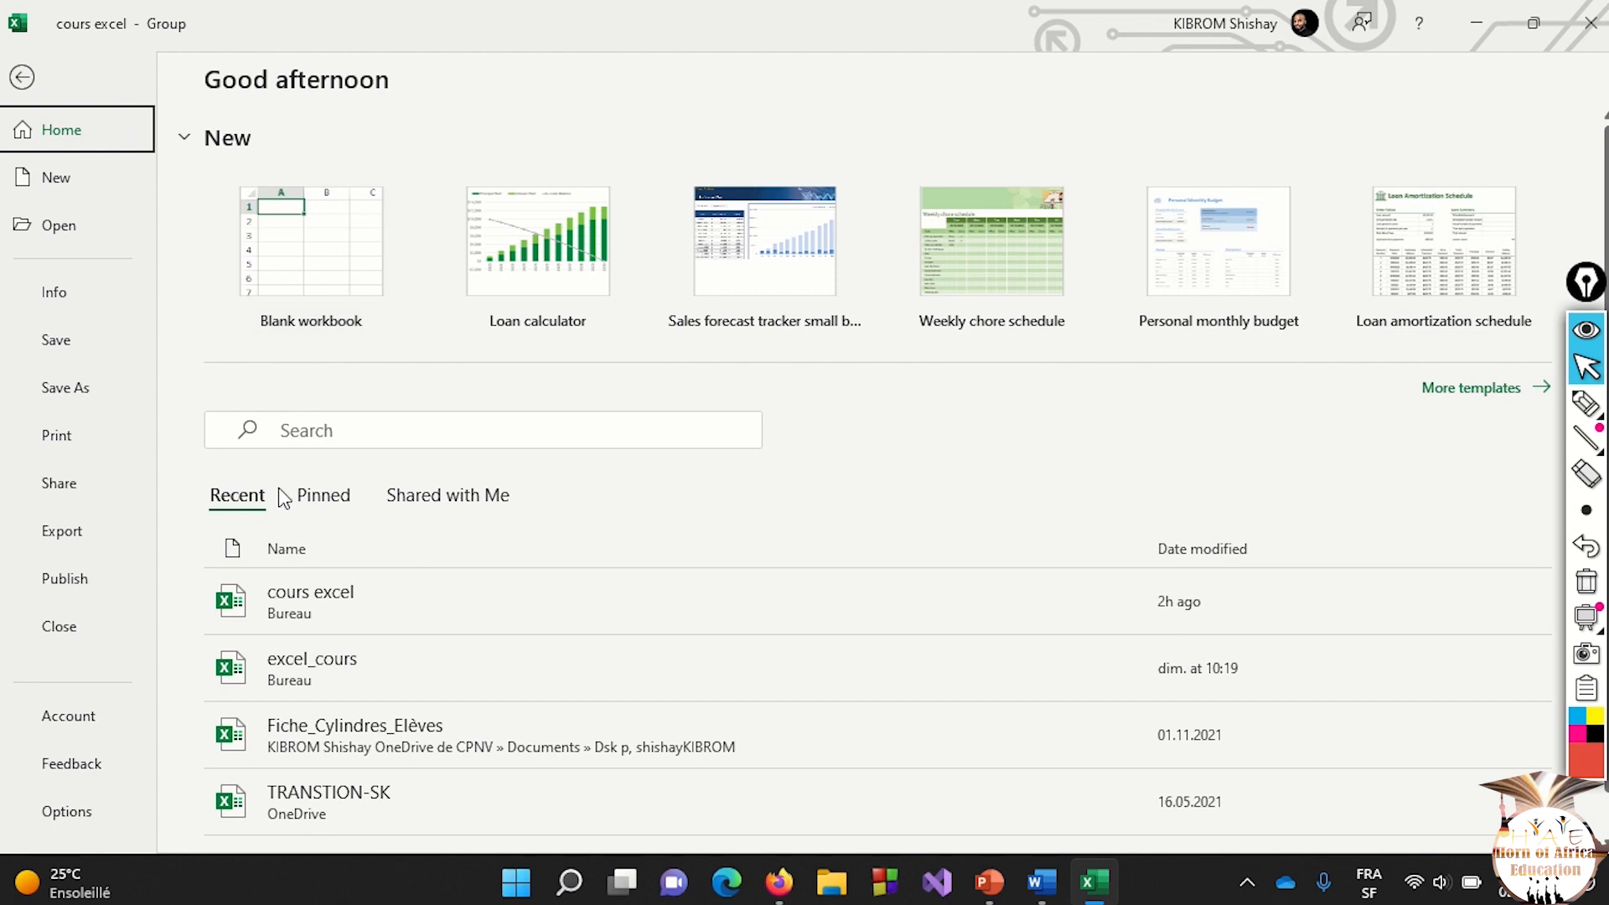
left_click(68, 439)
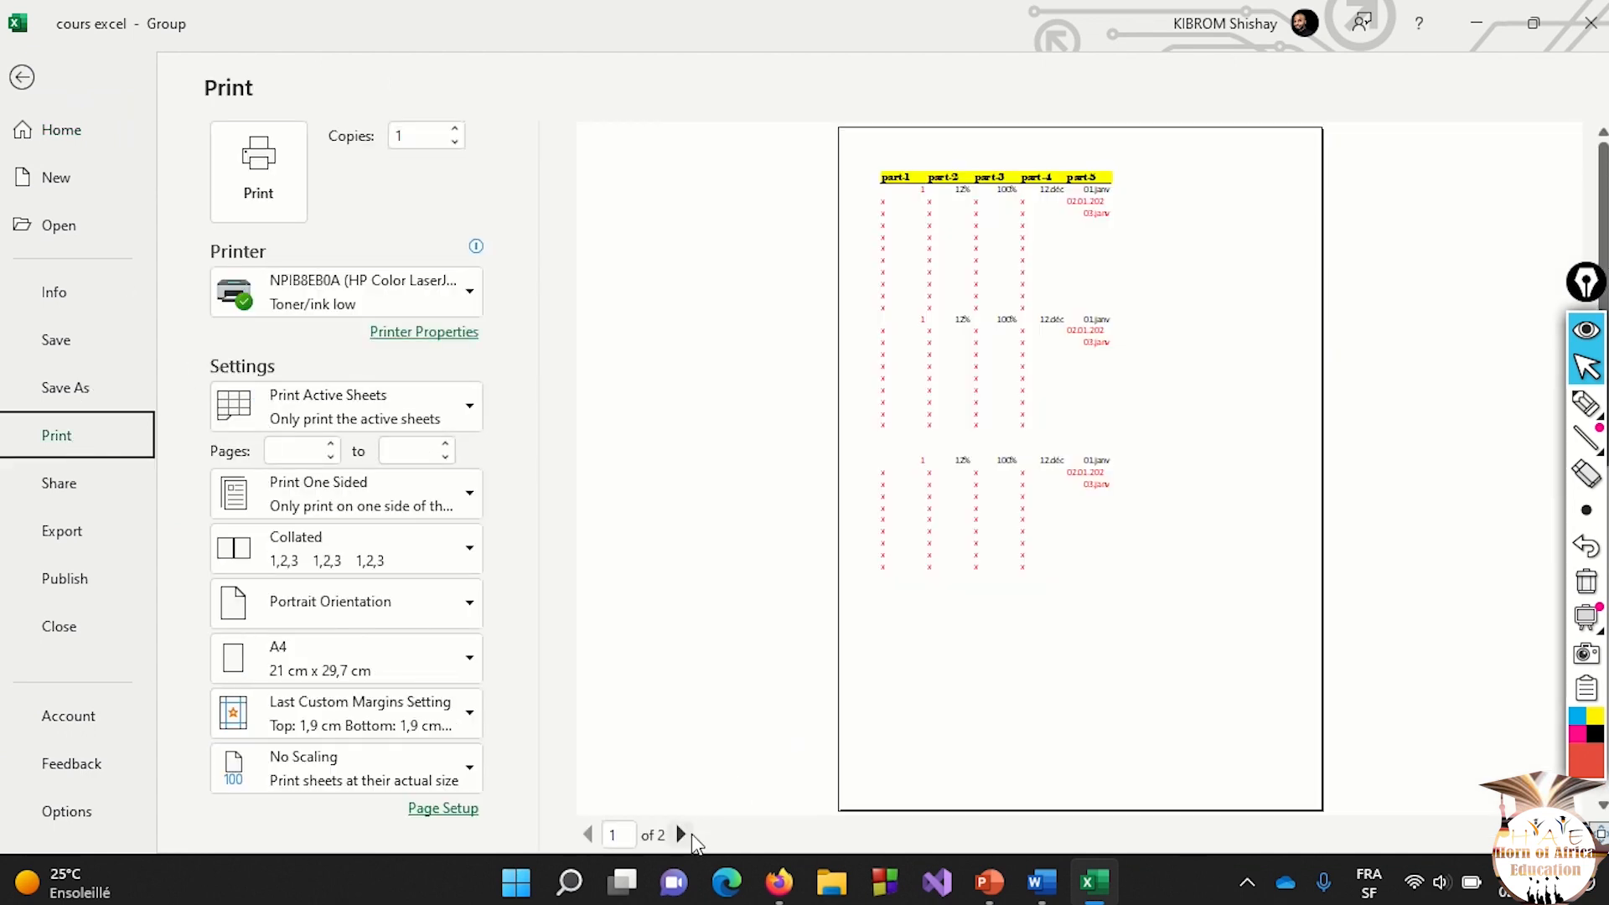
left_click(691, 834)
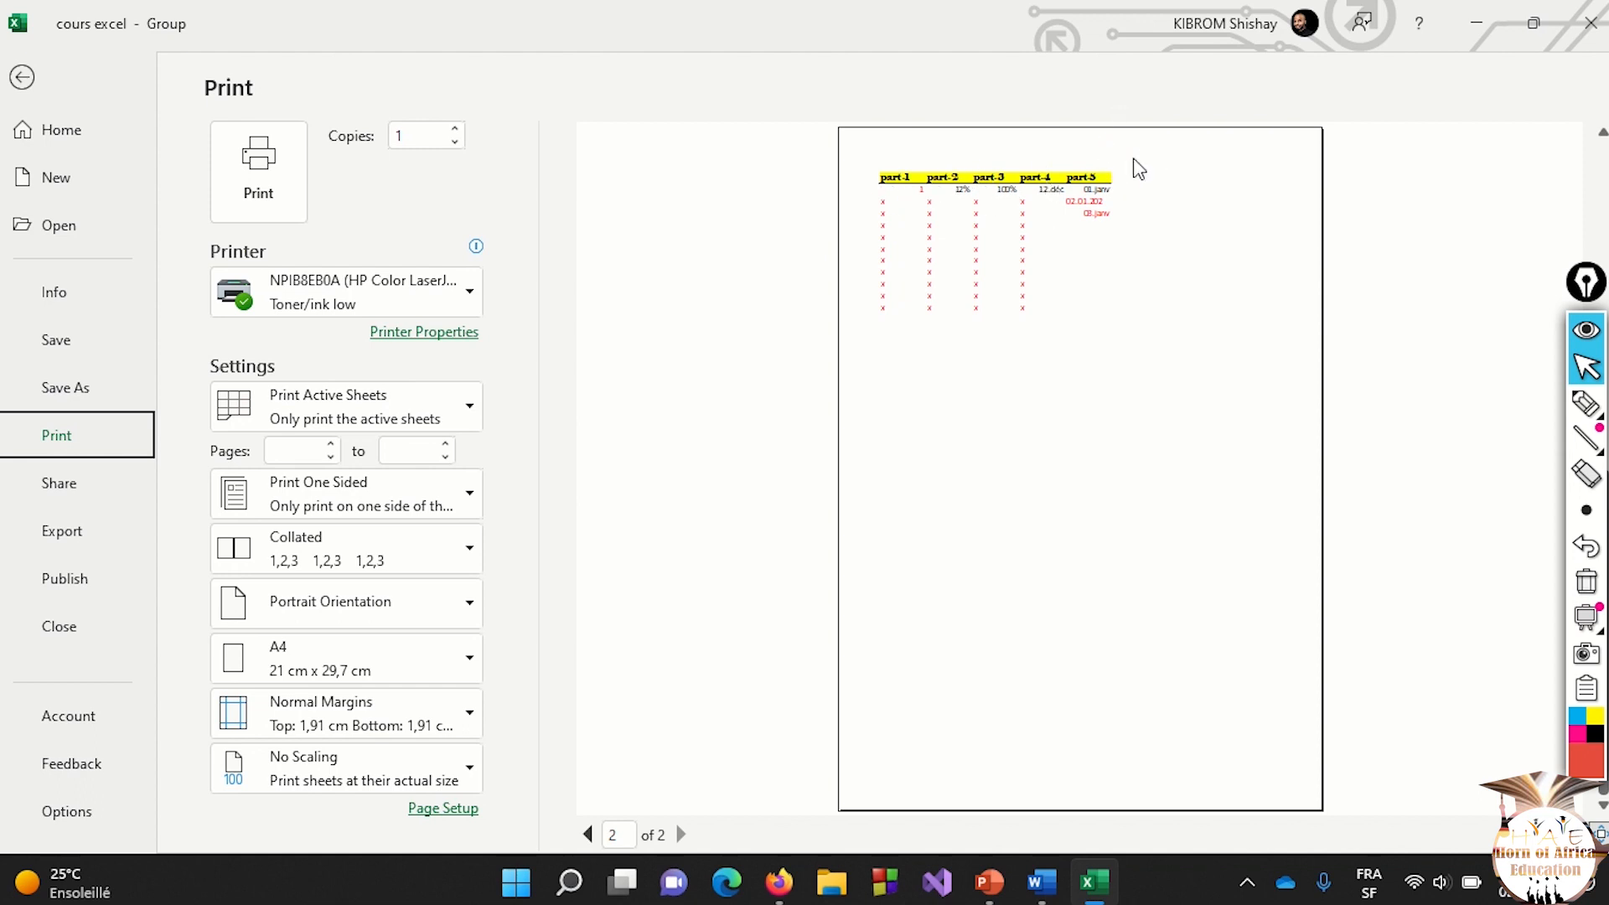
left_click(22, 77)
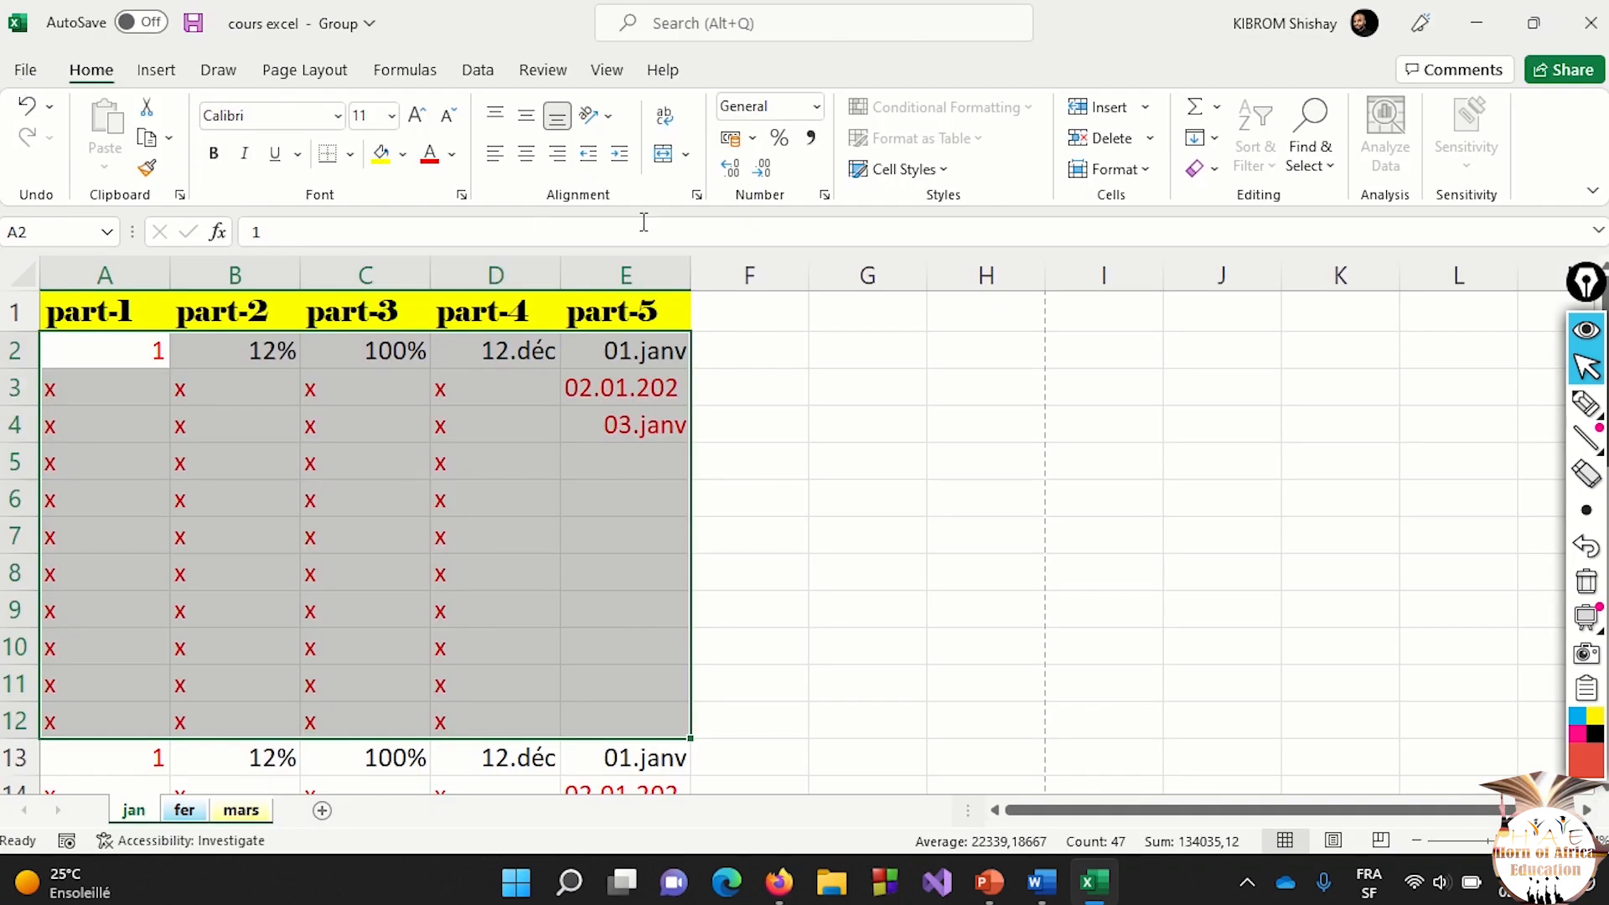
Select every cell on the grouped sheets with F8 as the active cell.
left_click(307, 74)
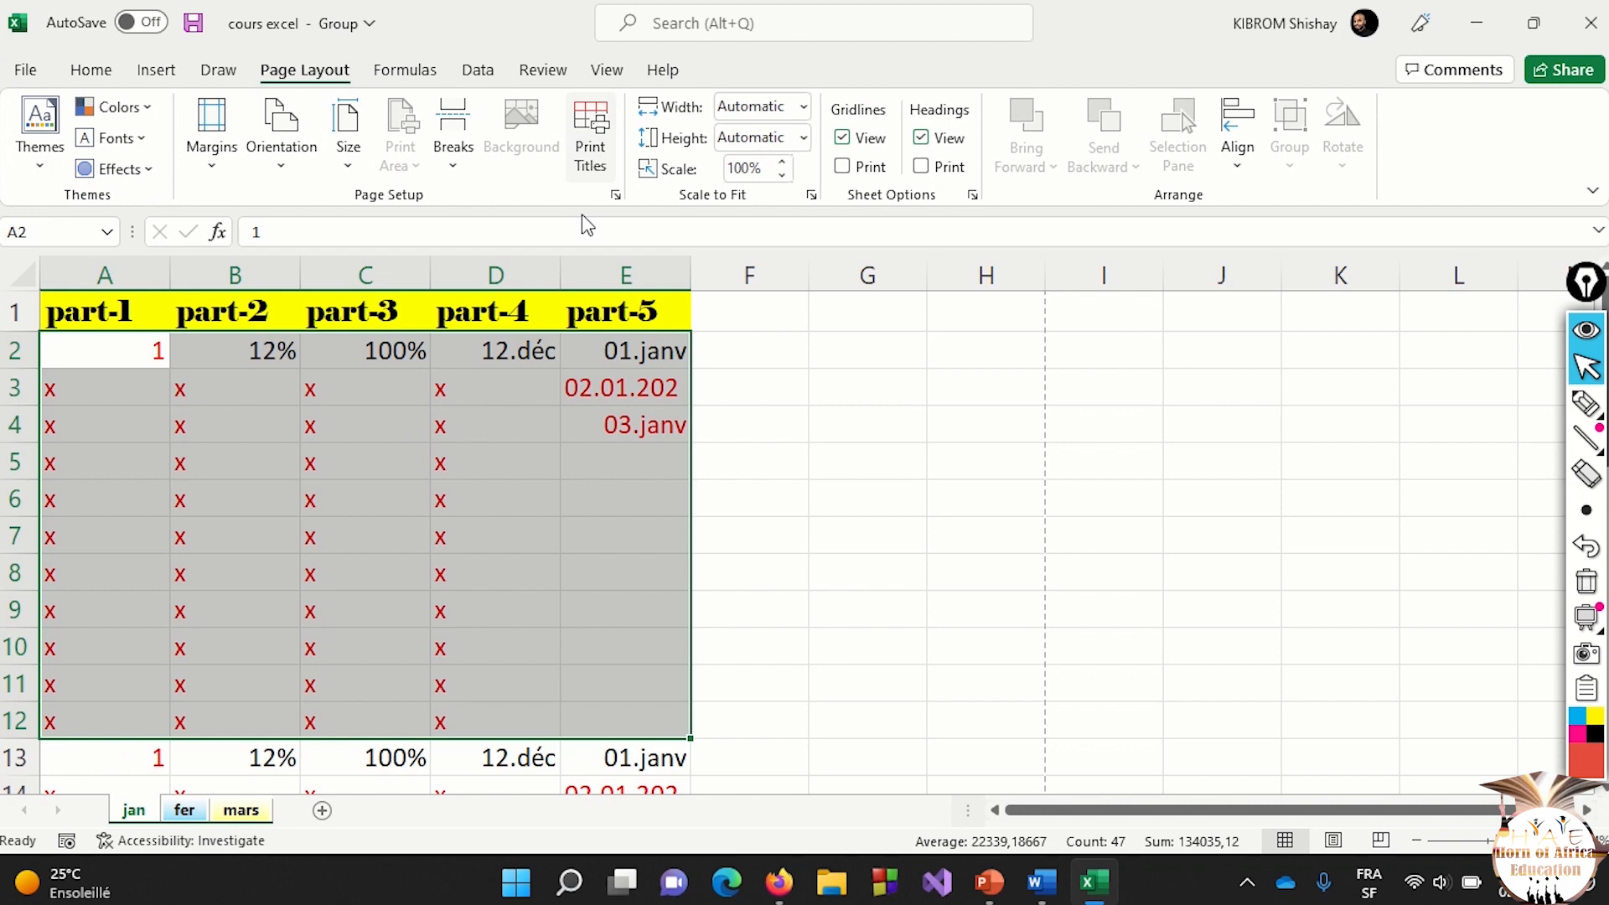
left_click(590, 535)
left_click(720, 589)
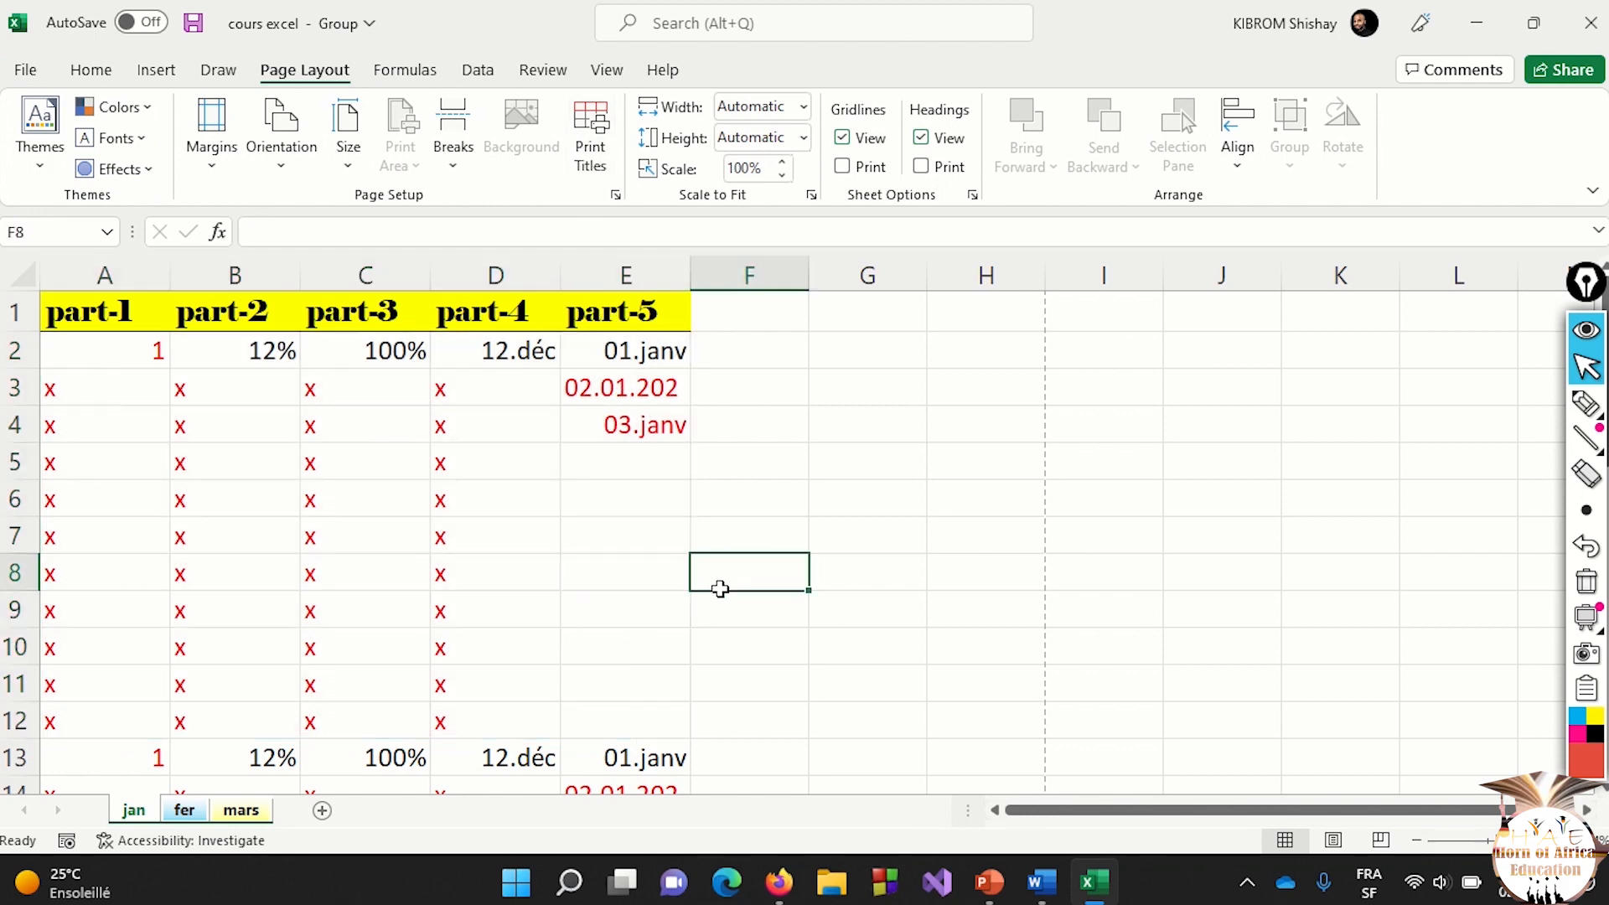
key("ctrl+a")
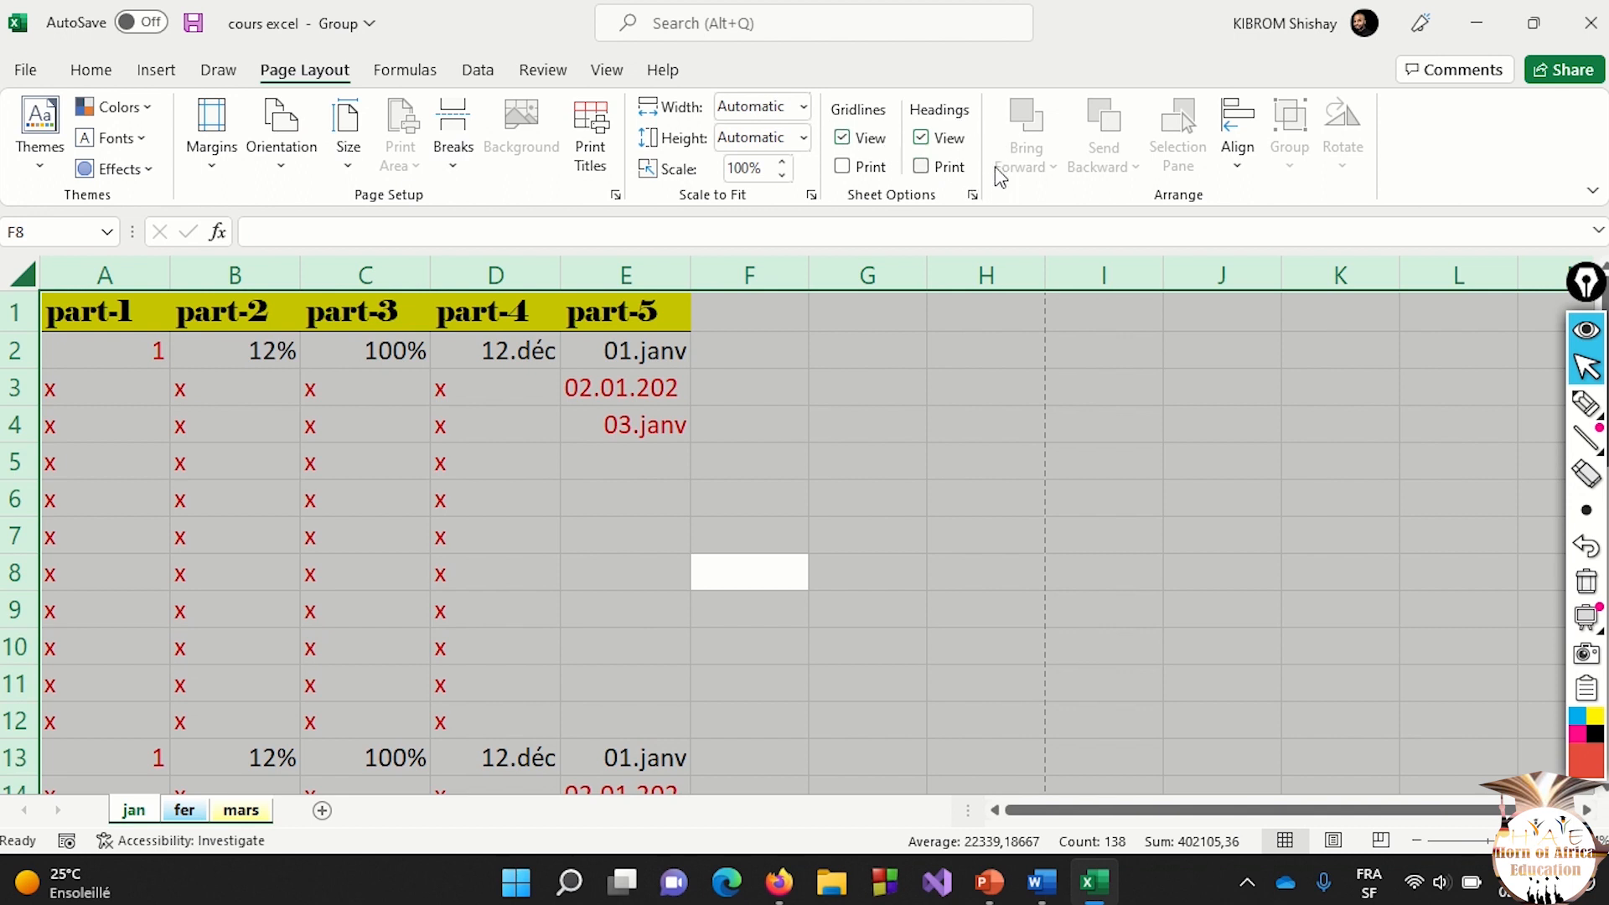
mouse_move(573, 8)
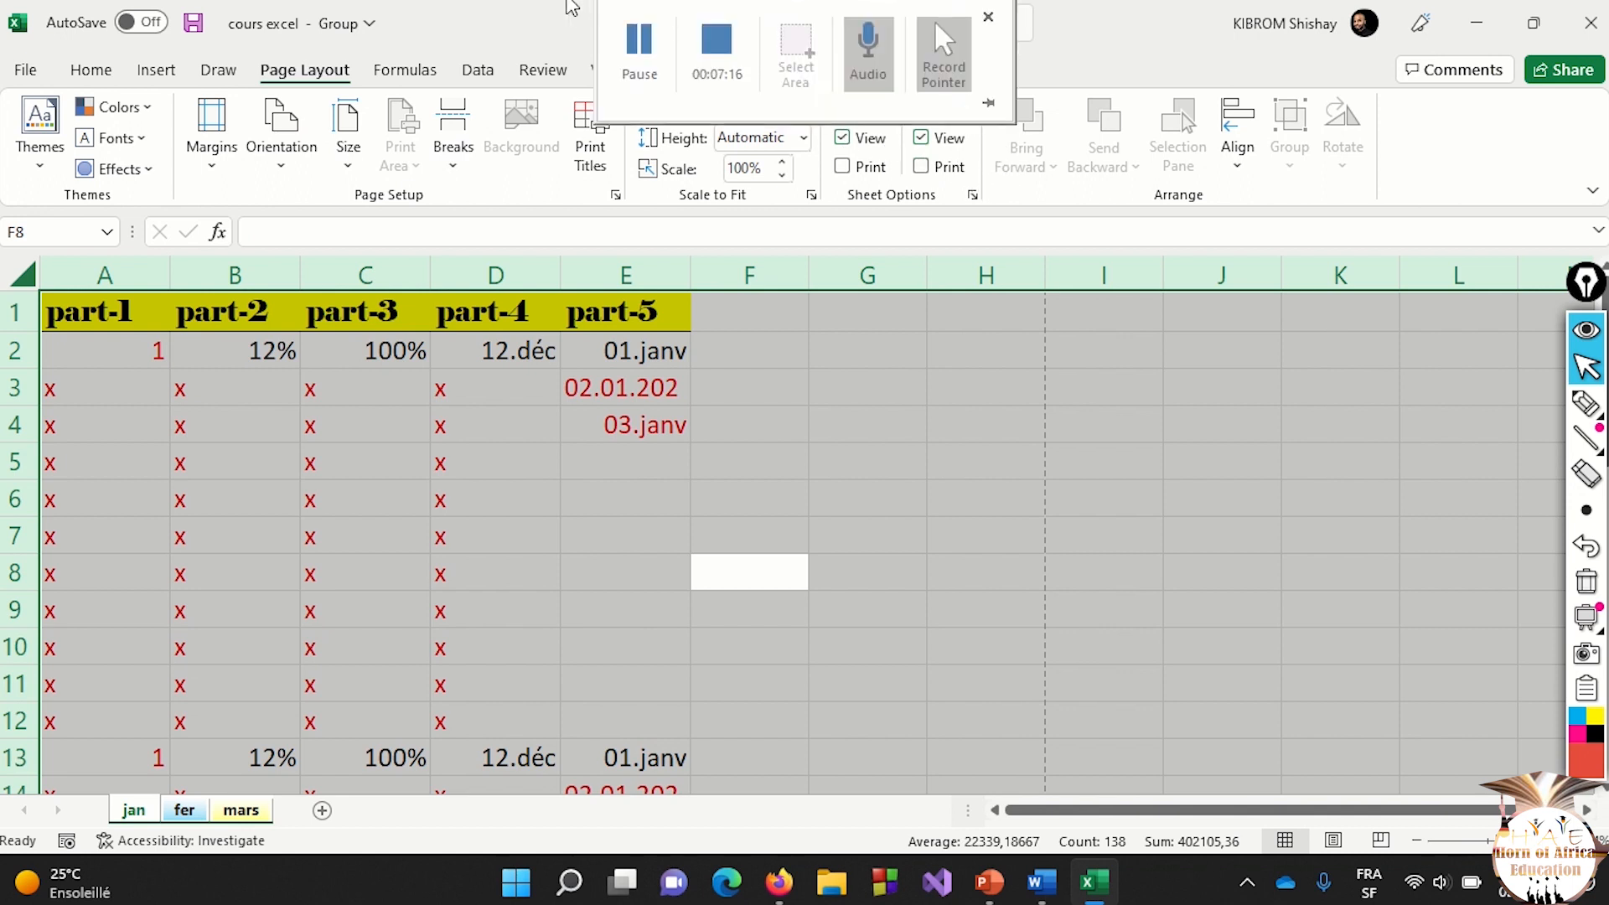
left_click(645, 50)
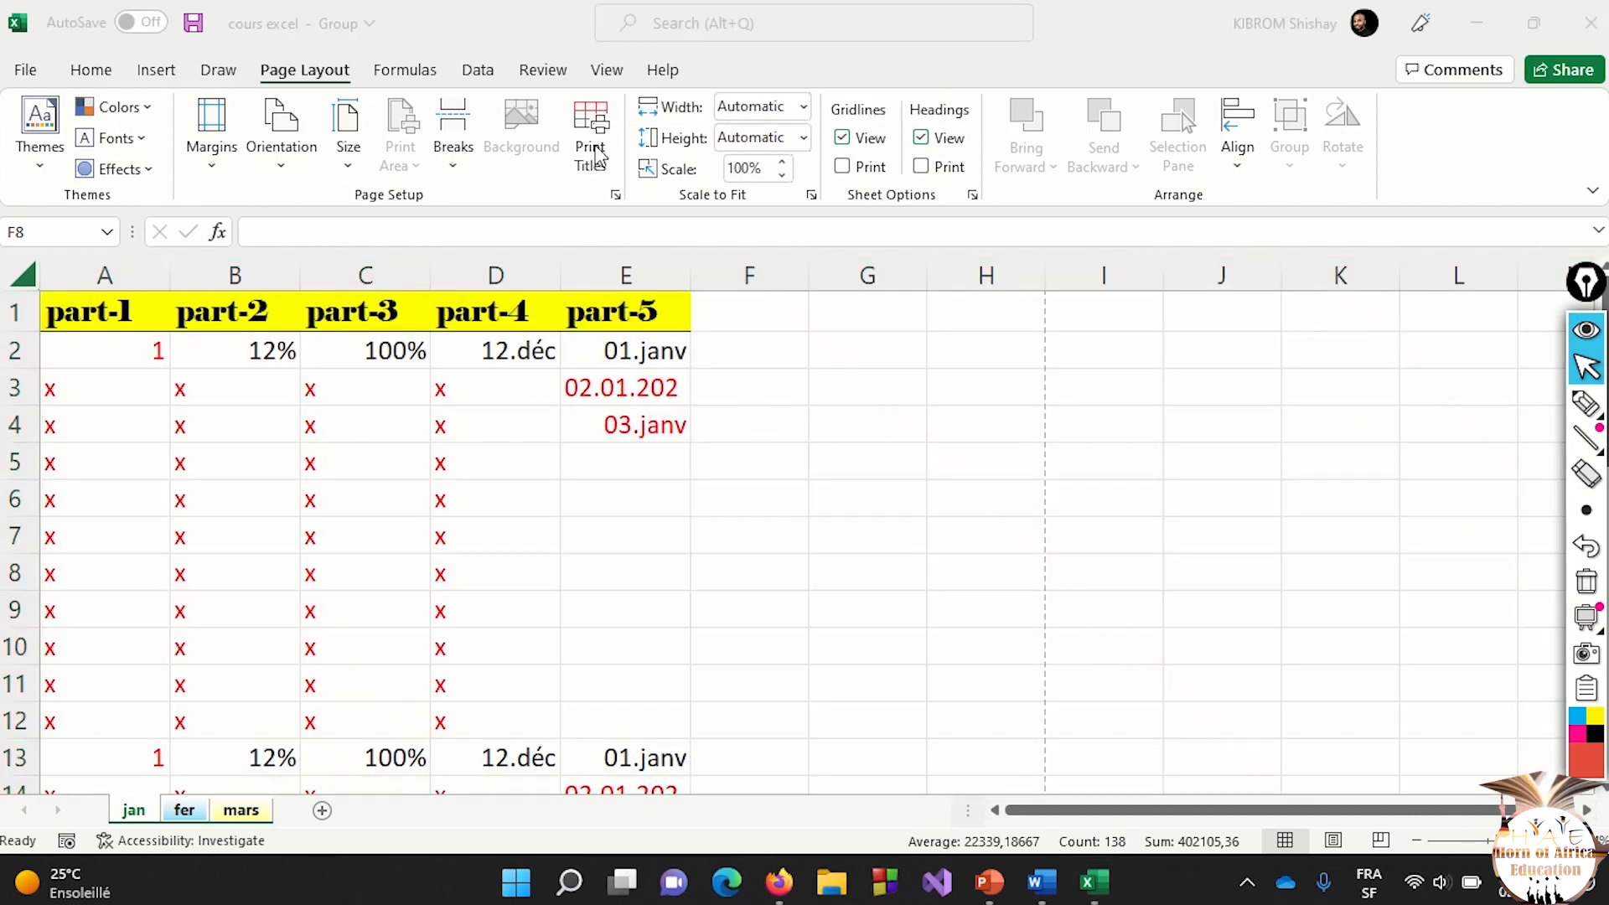
left_click(570, 336)
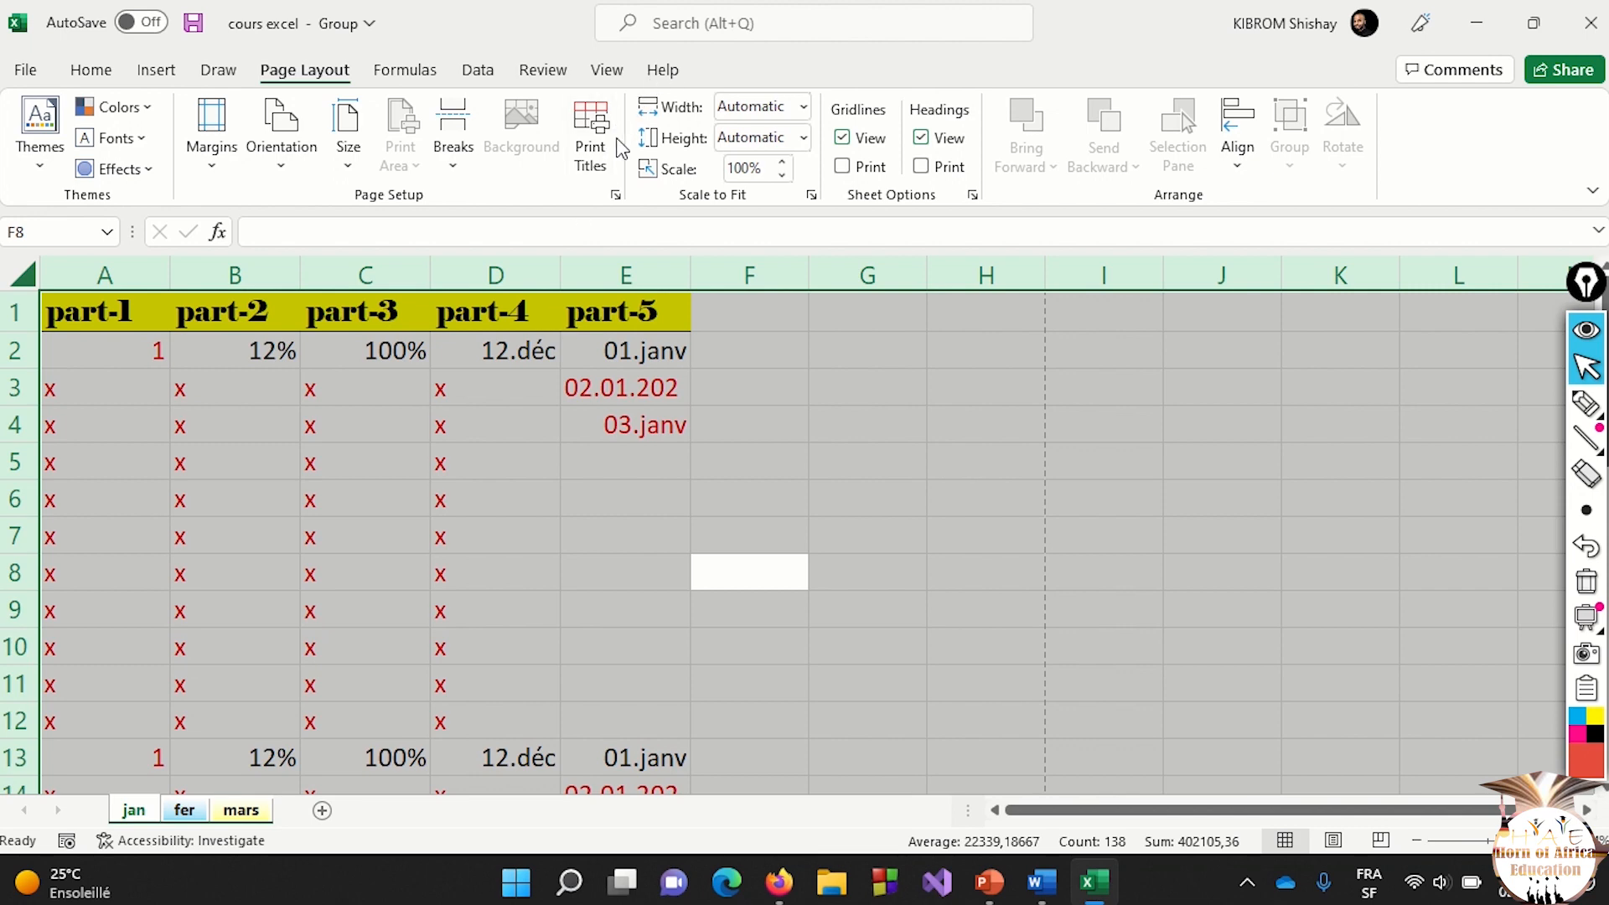
Review the Page and Sheet settings of Page Setup, try the page order Over, then down, and set it to Down, then over.
left_click(595, 162)
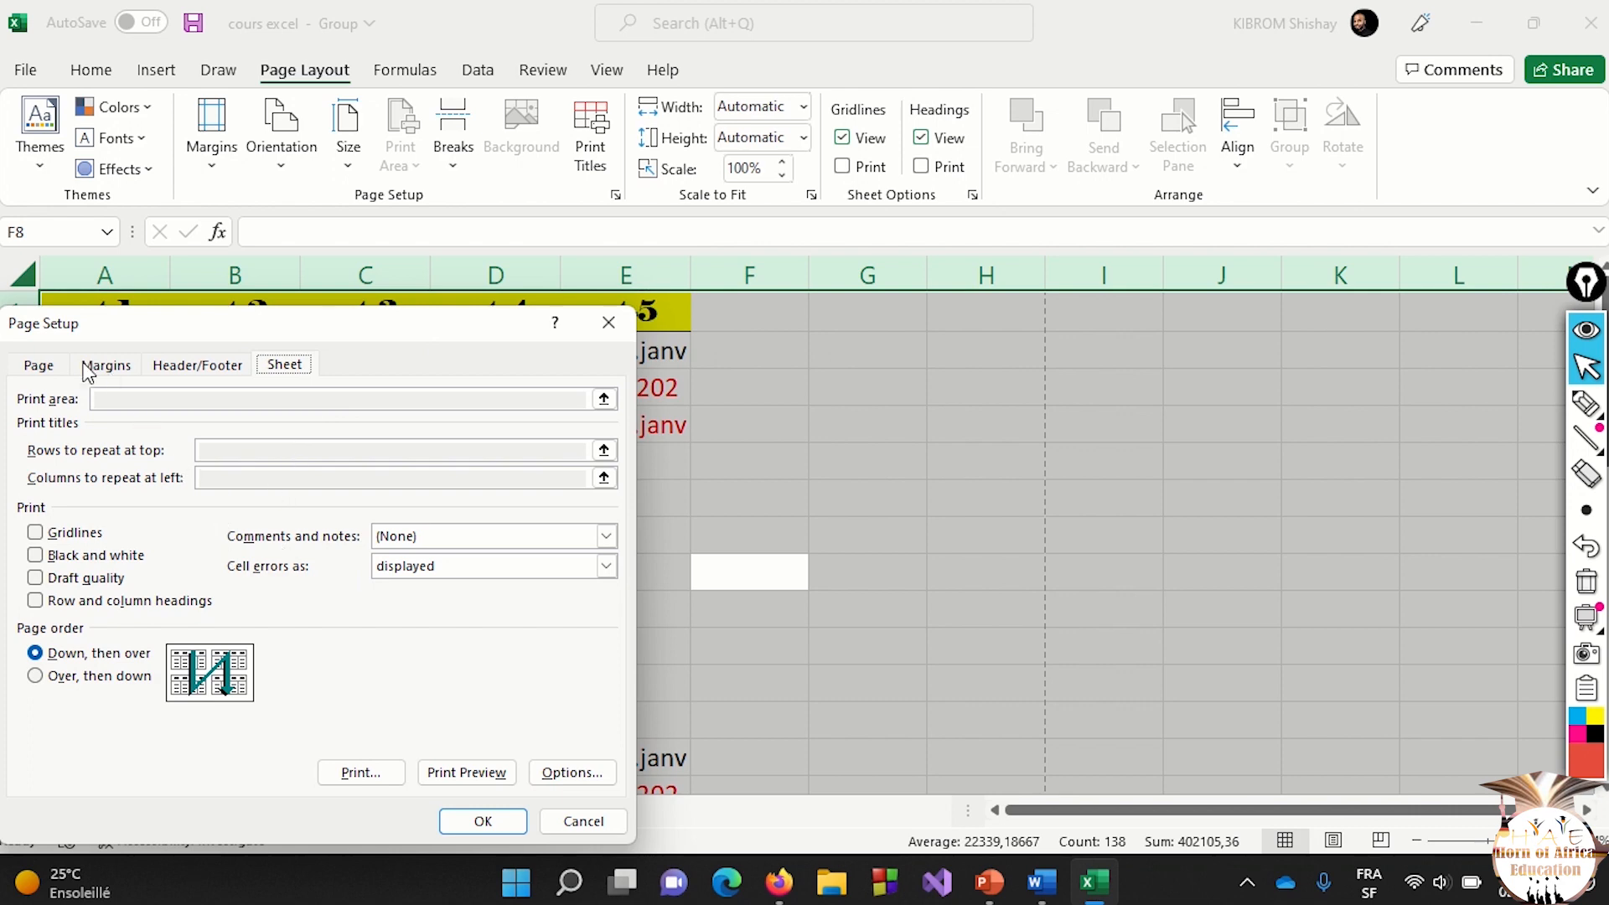
left_click(41, 367)
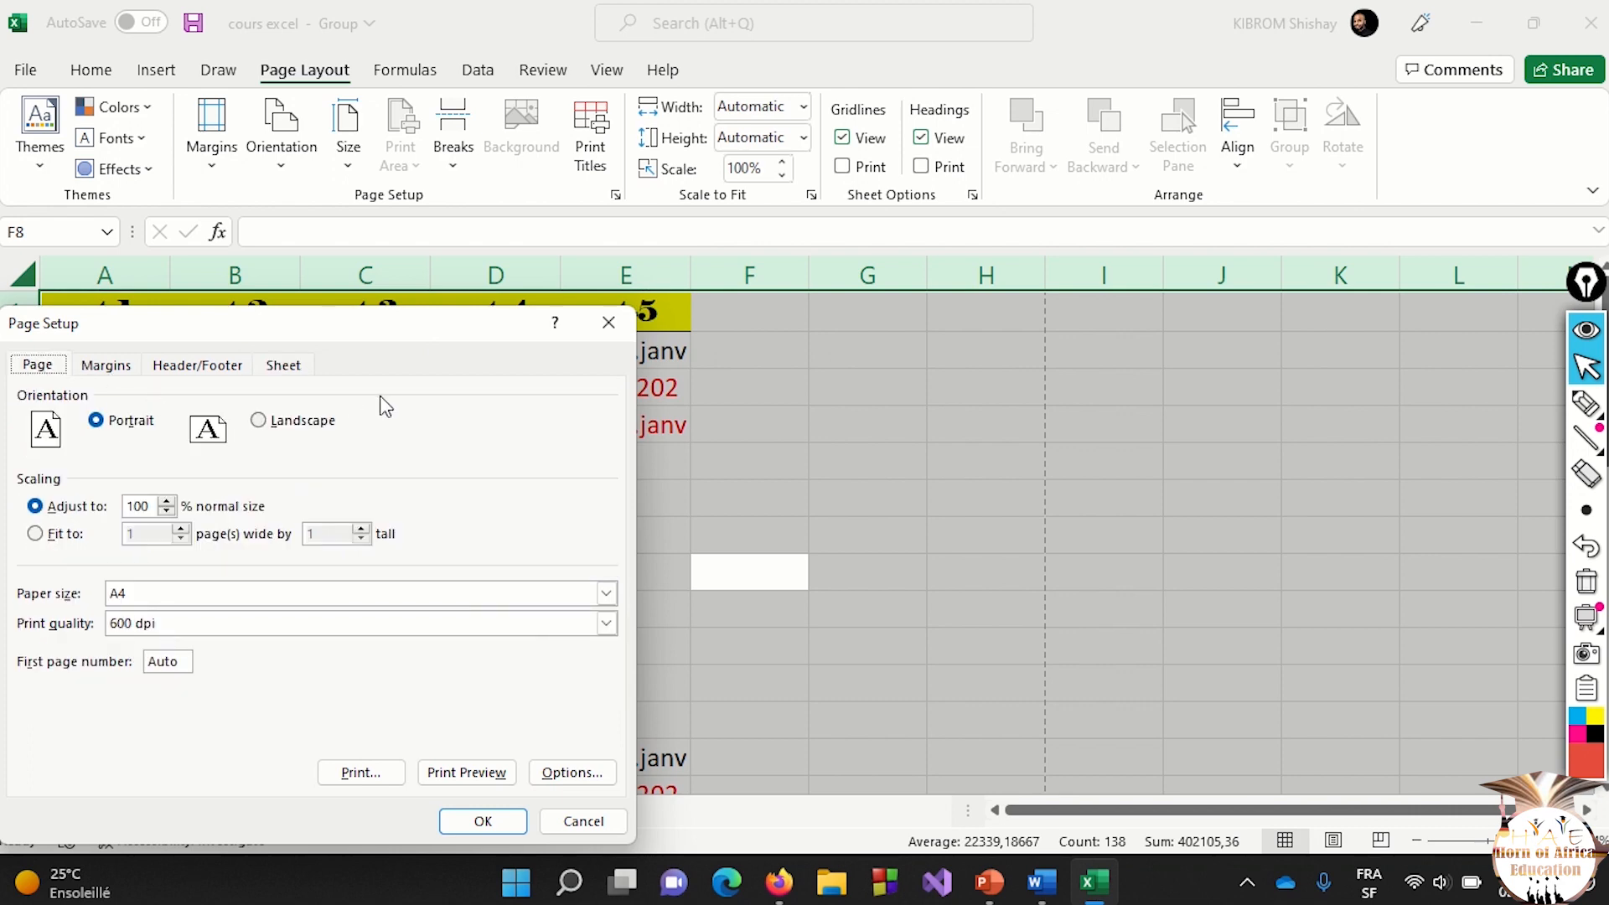
left_click(284, 365)
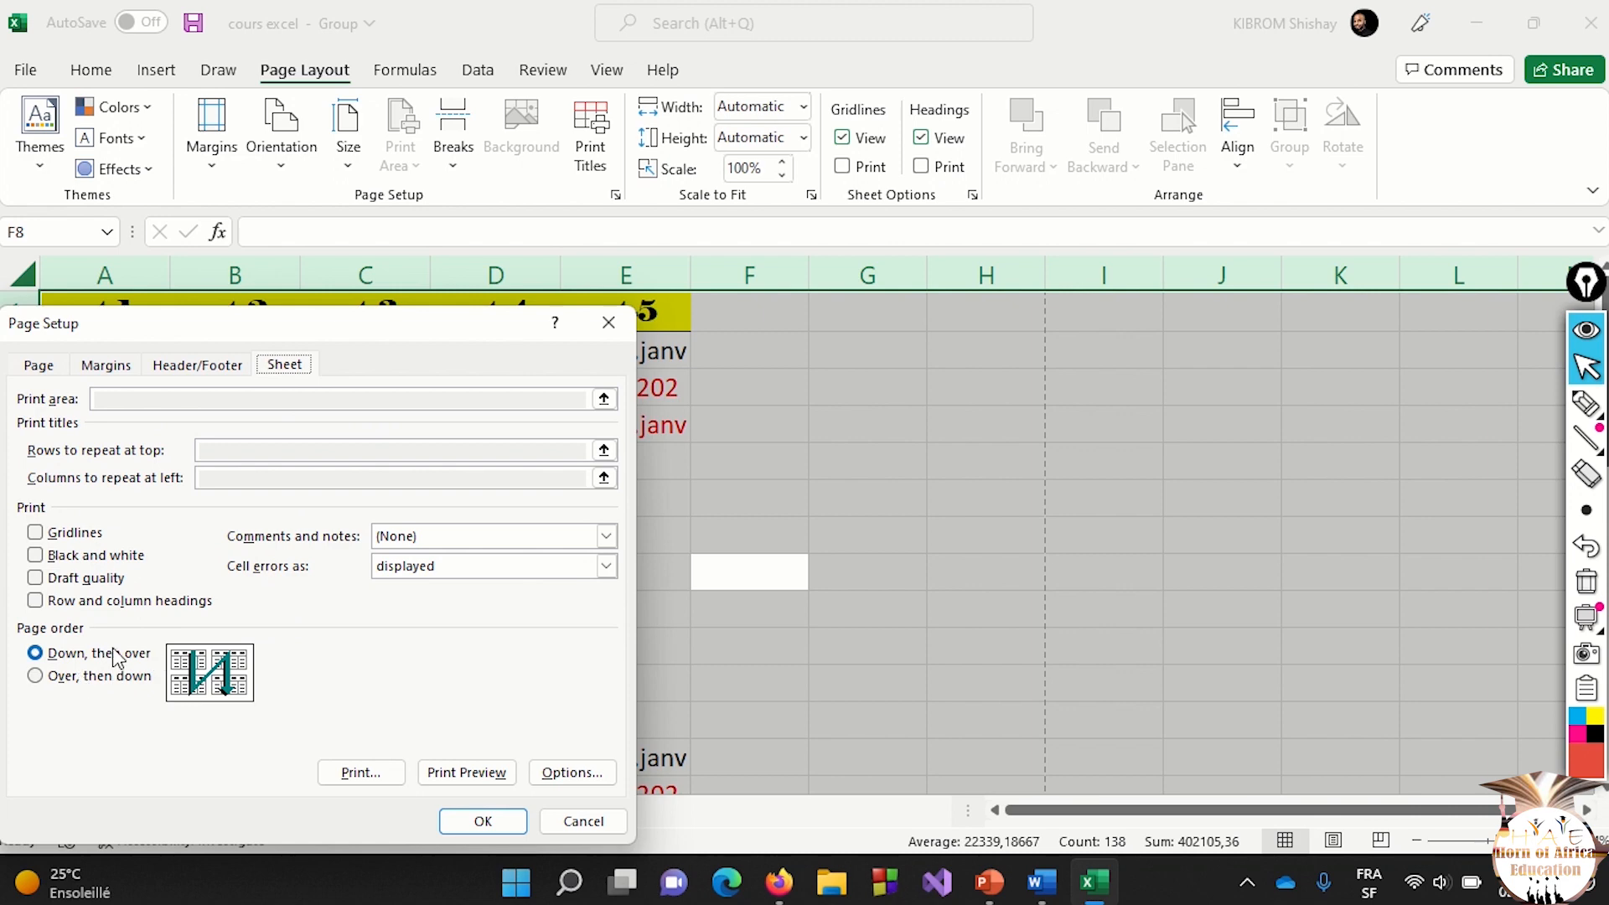
left_click(36, 677)
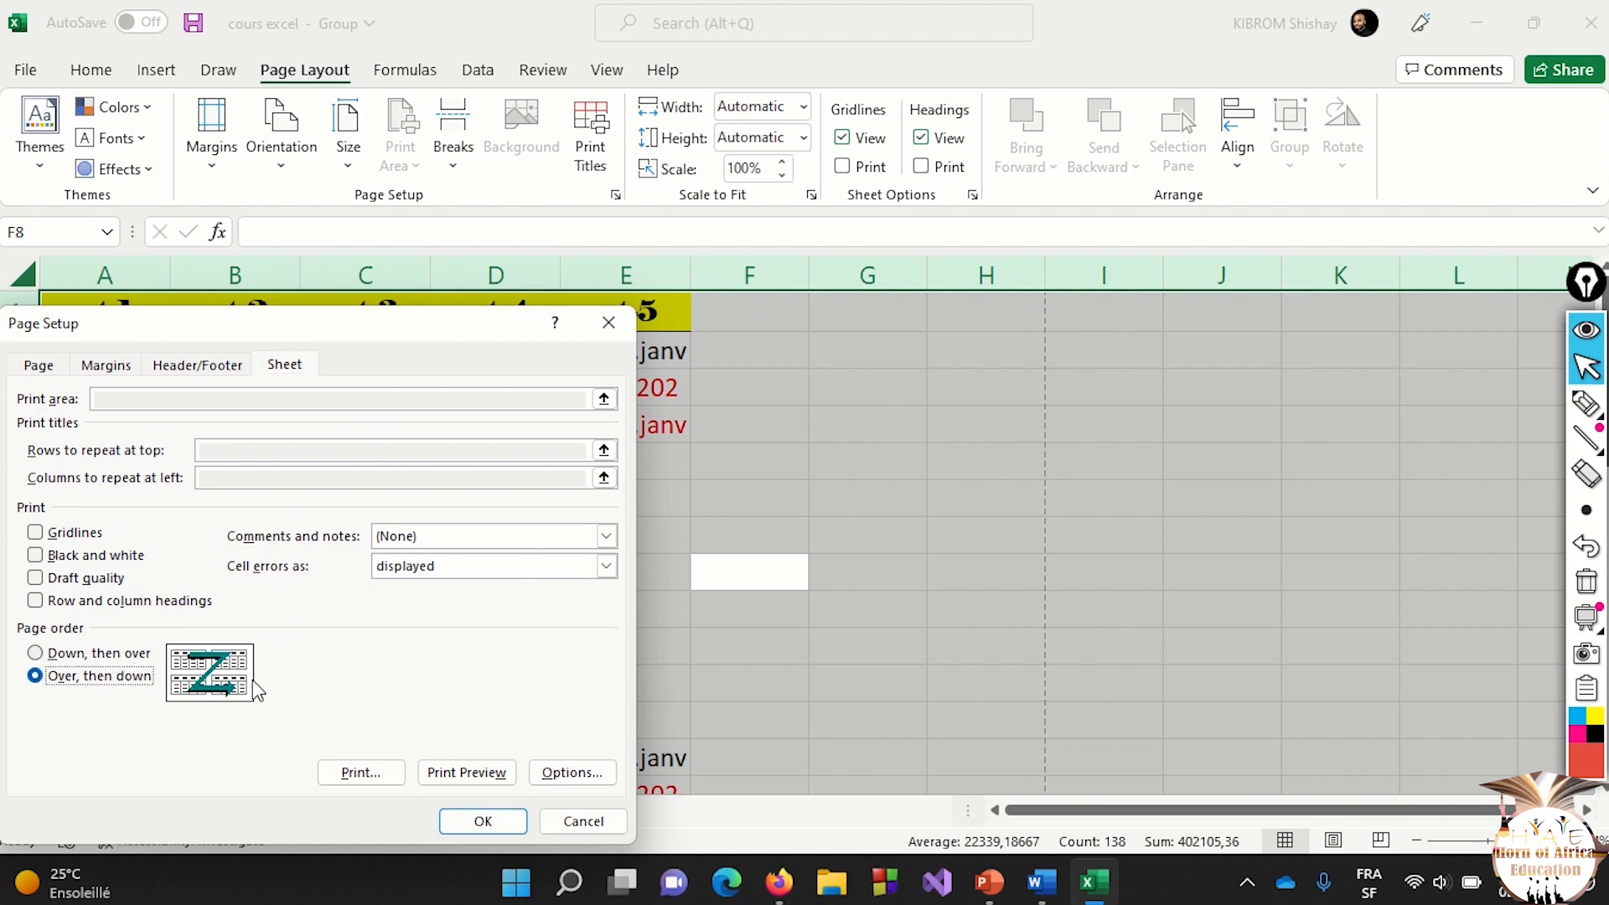
left_click(35, 654)
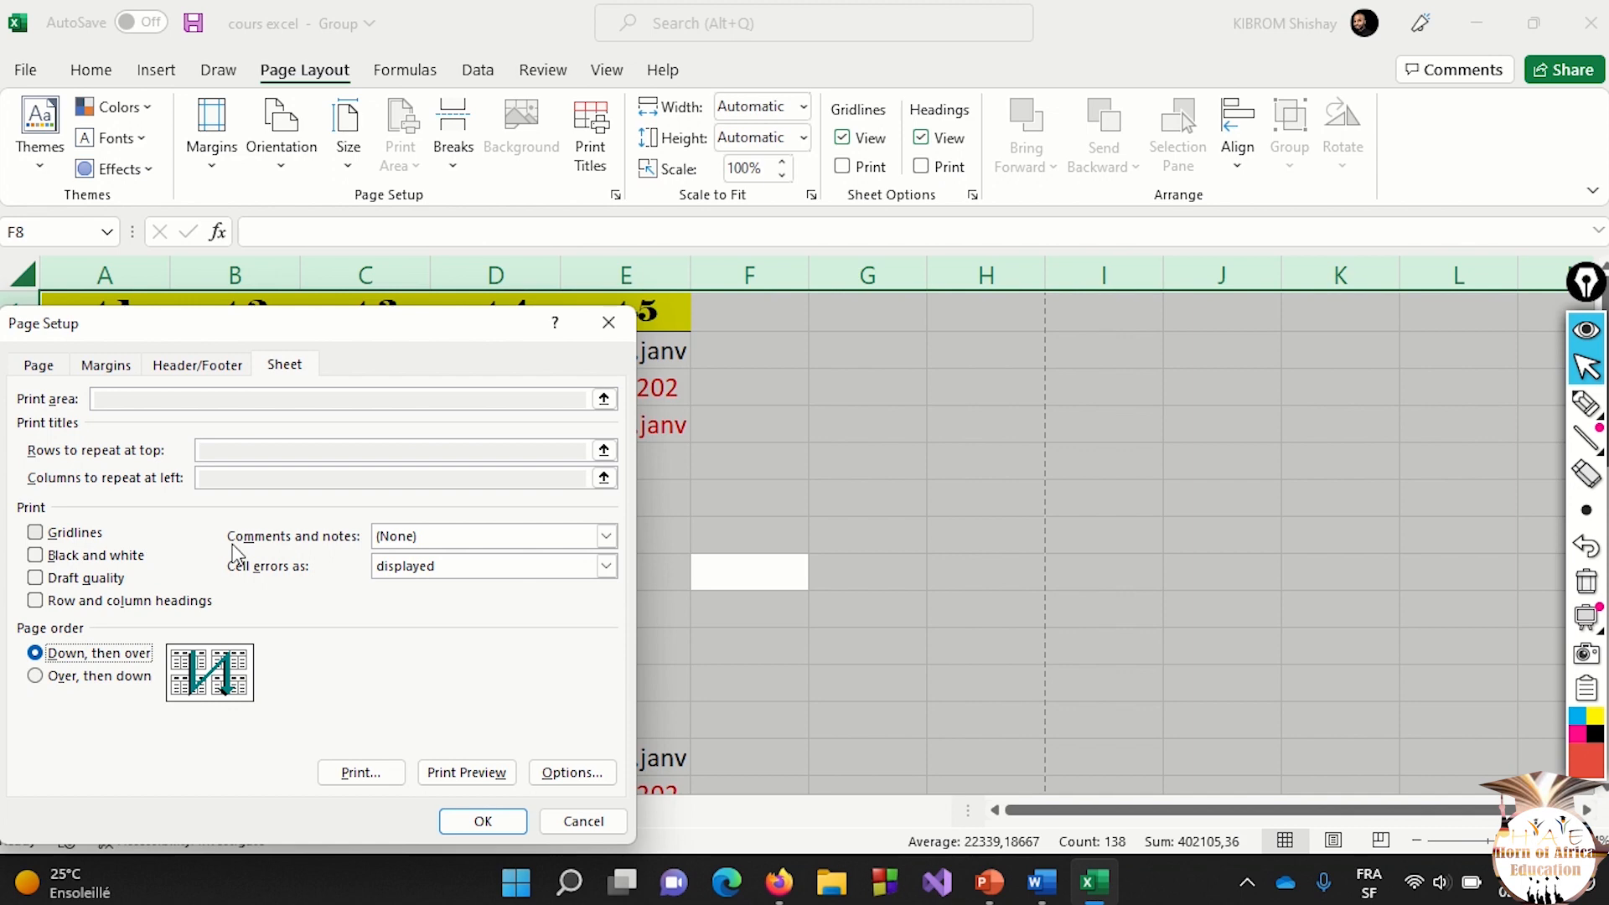
left_click(484, 821)
Examine the rows and page-break lines of the jan sheet, including the empty area below the data, and clear the full-sheet selection.
scroll(627, 658, "down", 7)
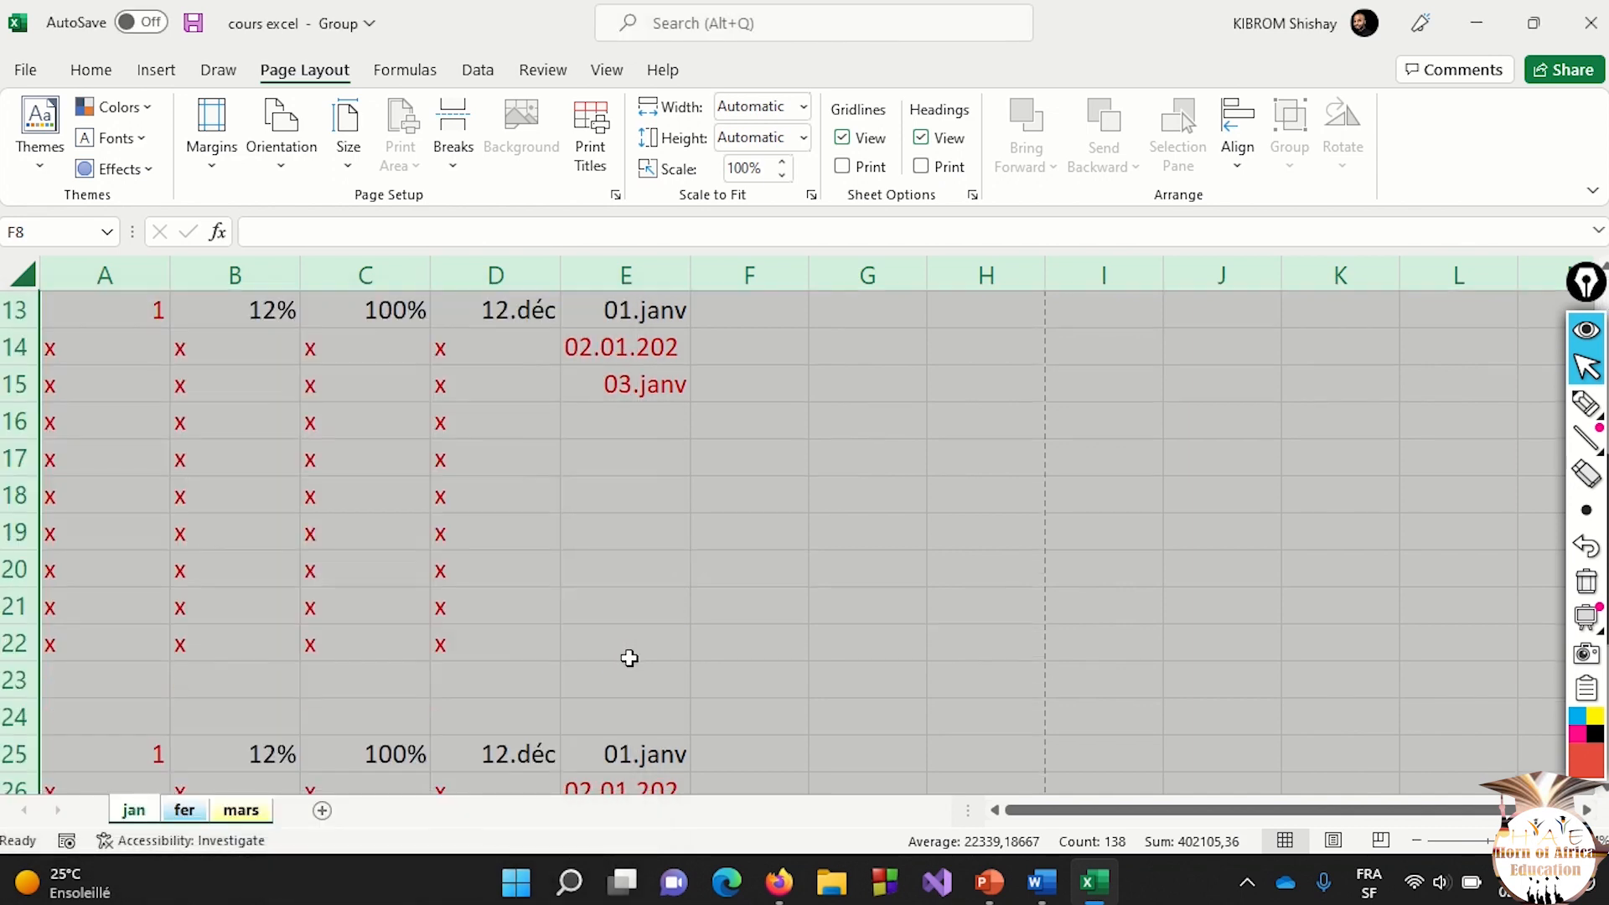
scroll(629, 657, "down", 9)
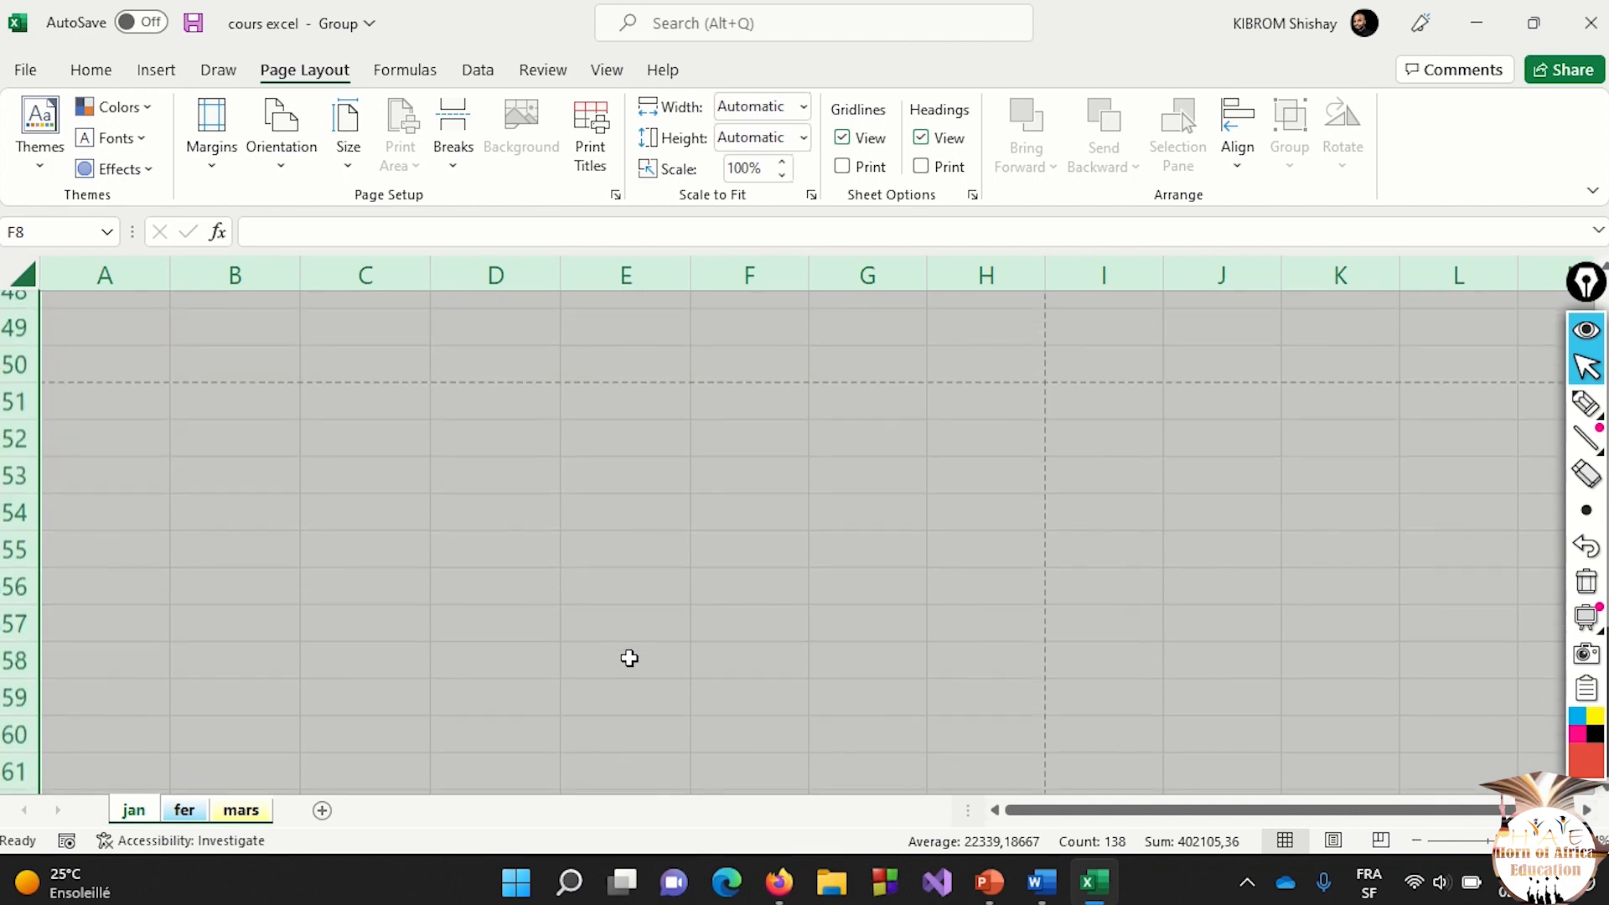
scroll(629, 658, "down", 20)
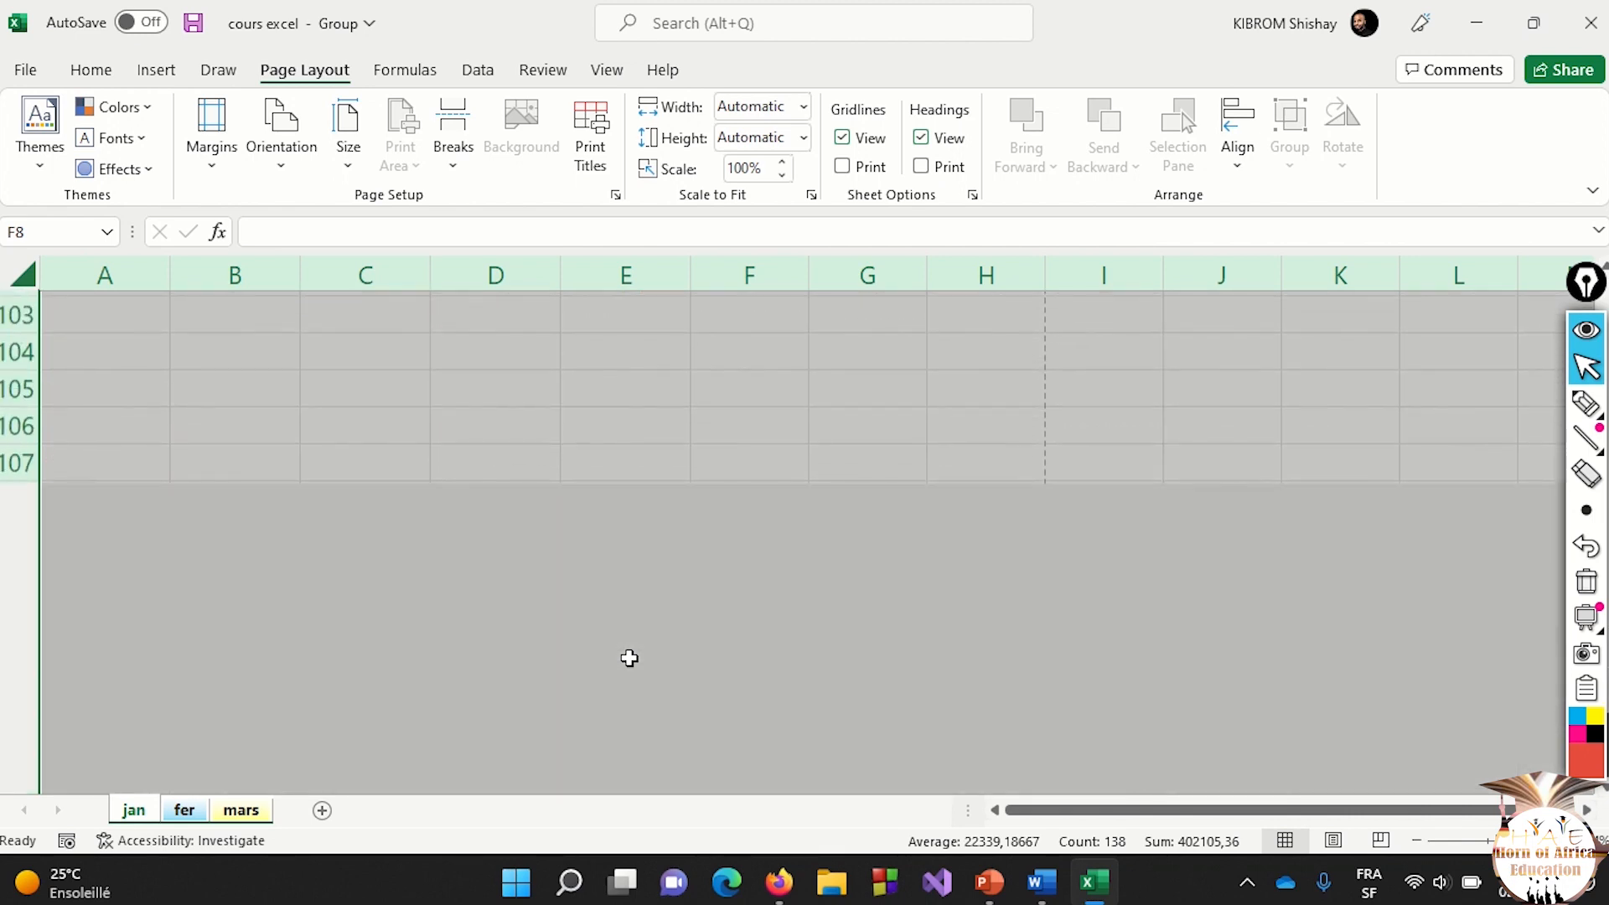
scroll(630, 657, "up", 20)
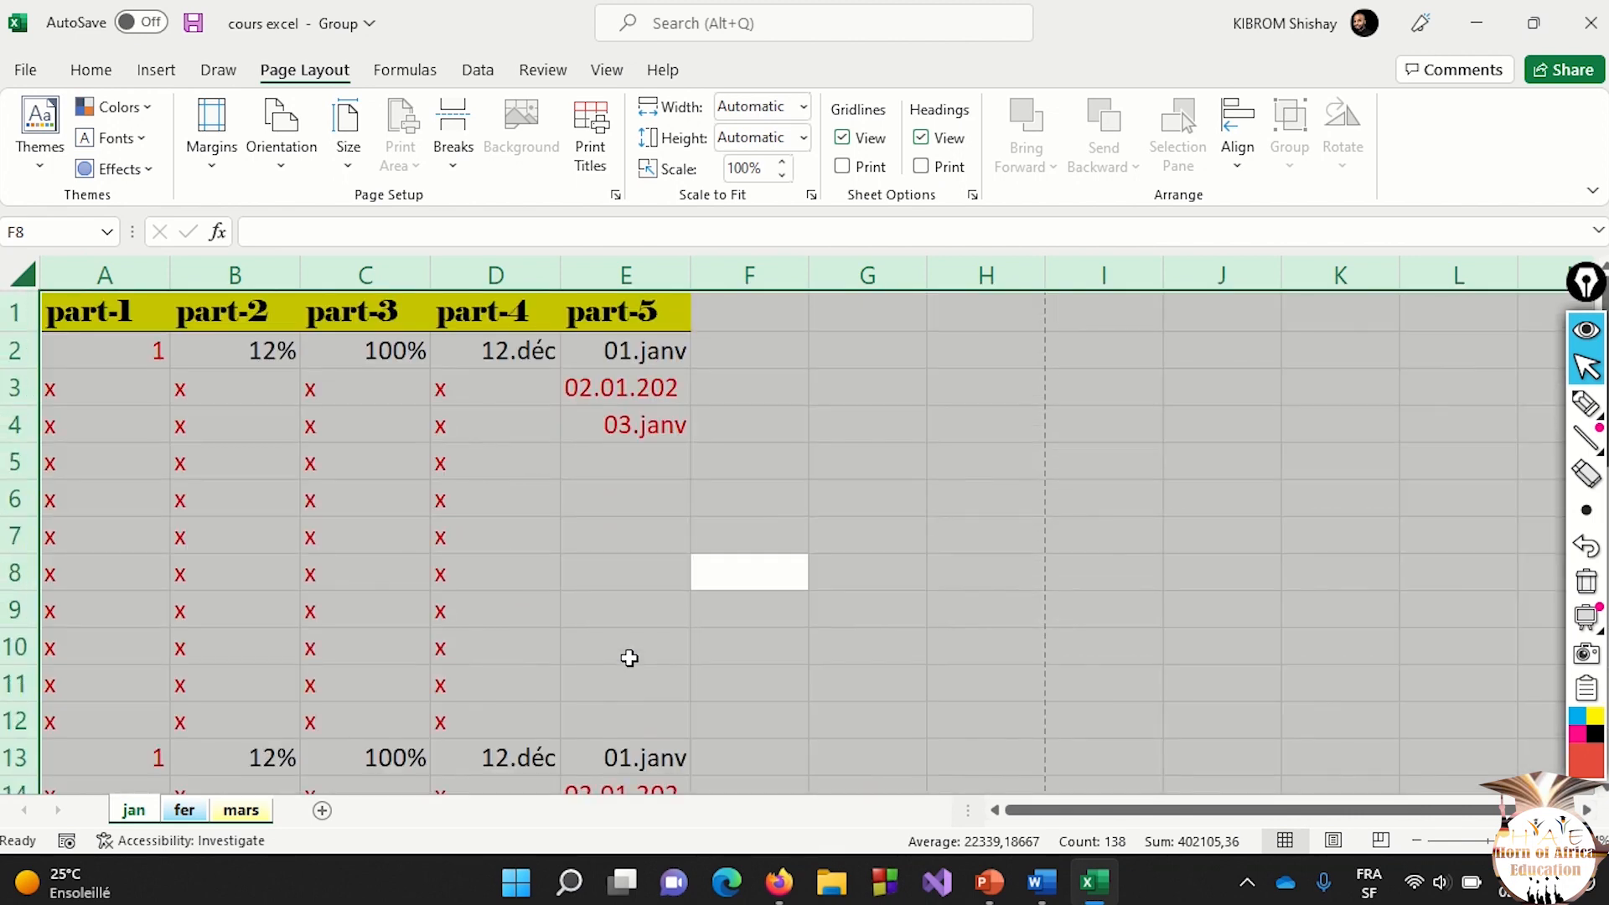
scroll(630, 657, "down", 1)
left_click(609, 635)
left_click(584, 514)
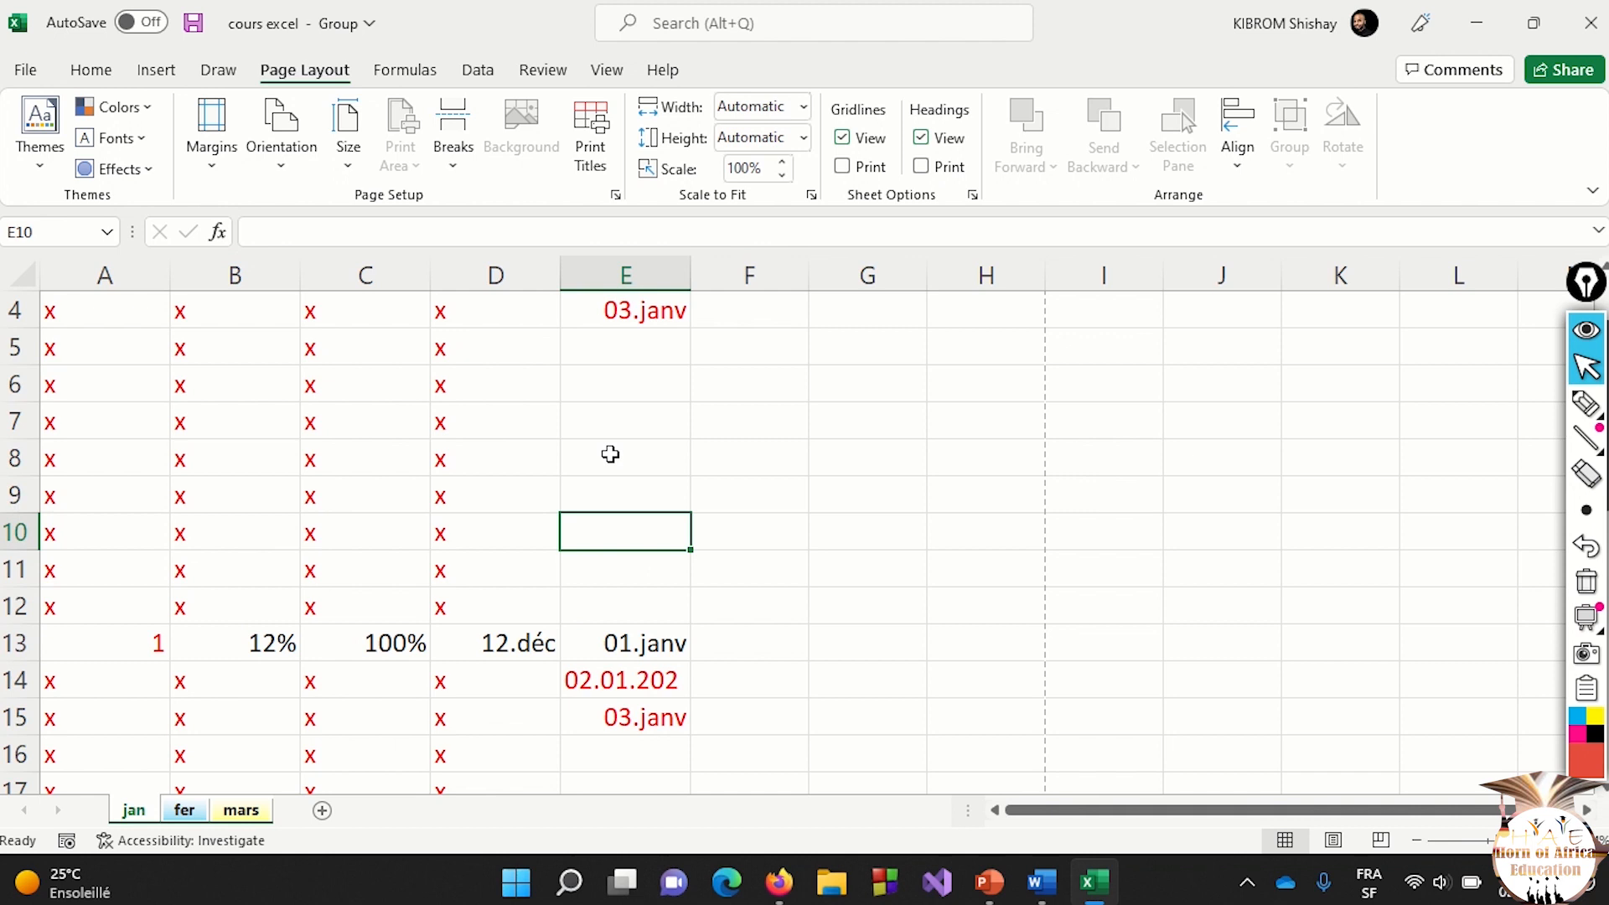
scroll(610, 454, "up", 1)
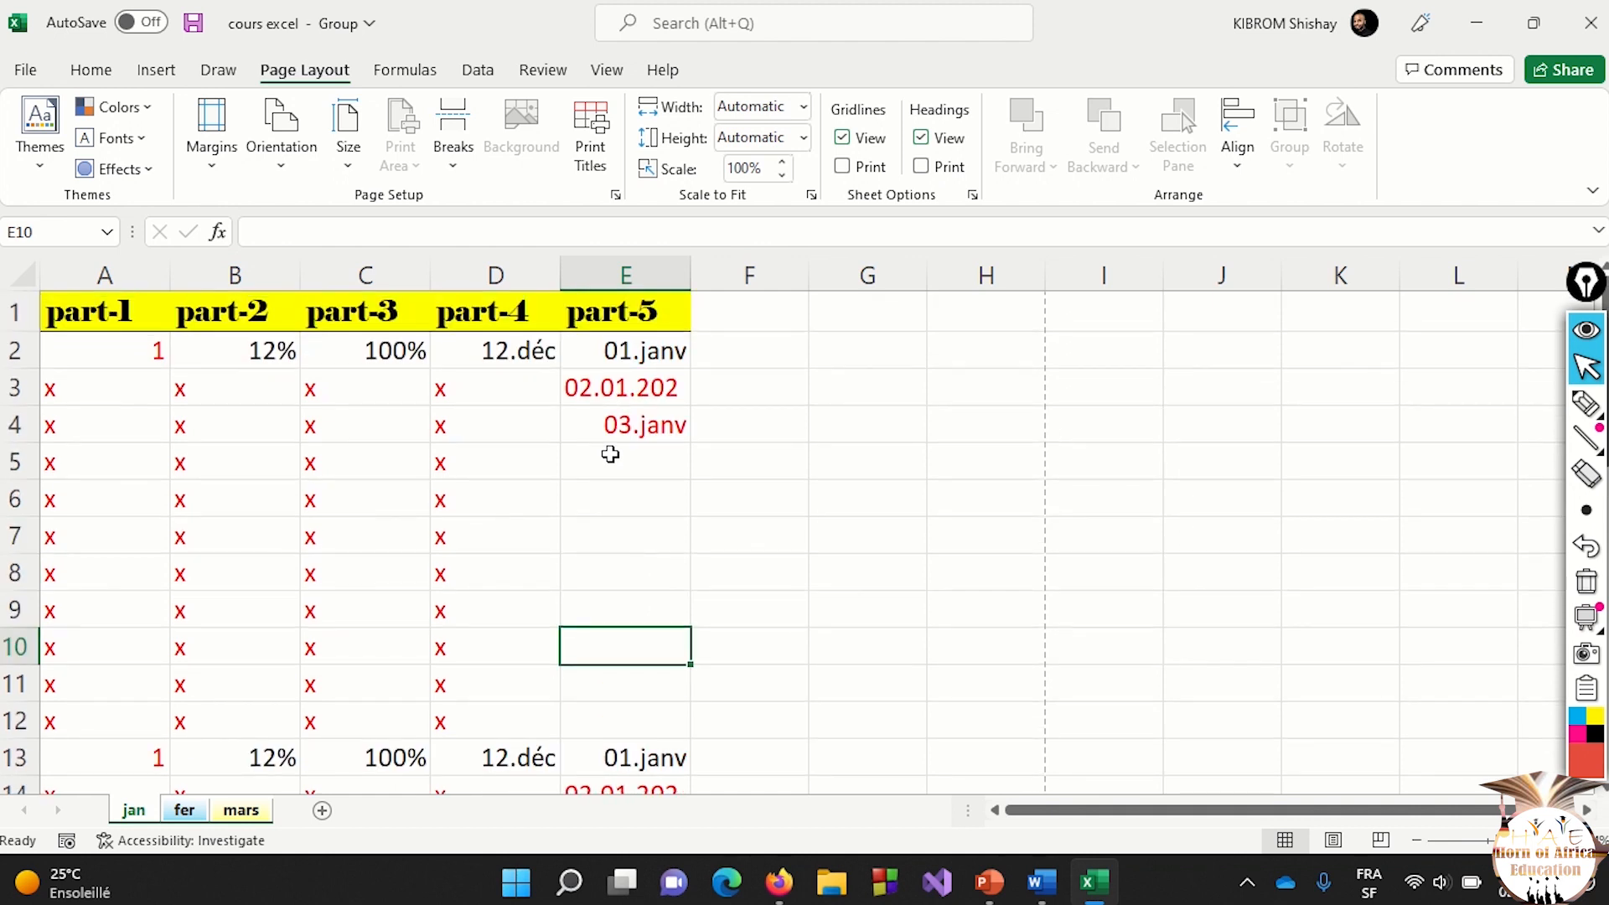
Select all cells of the grouped sheets with A1 as the active cell.
left_click(26, 280)
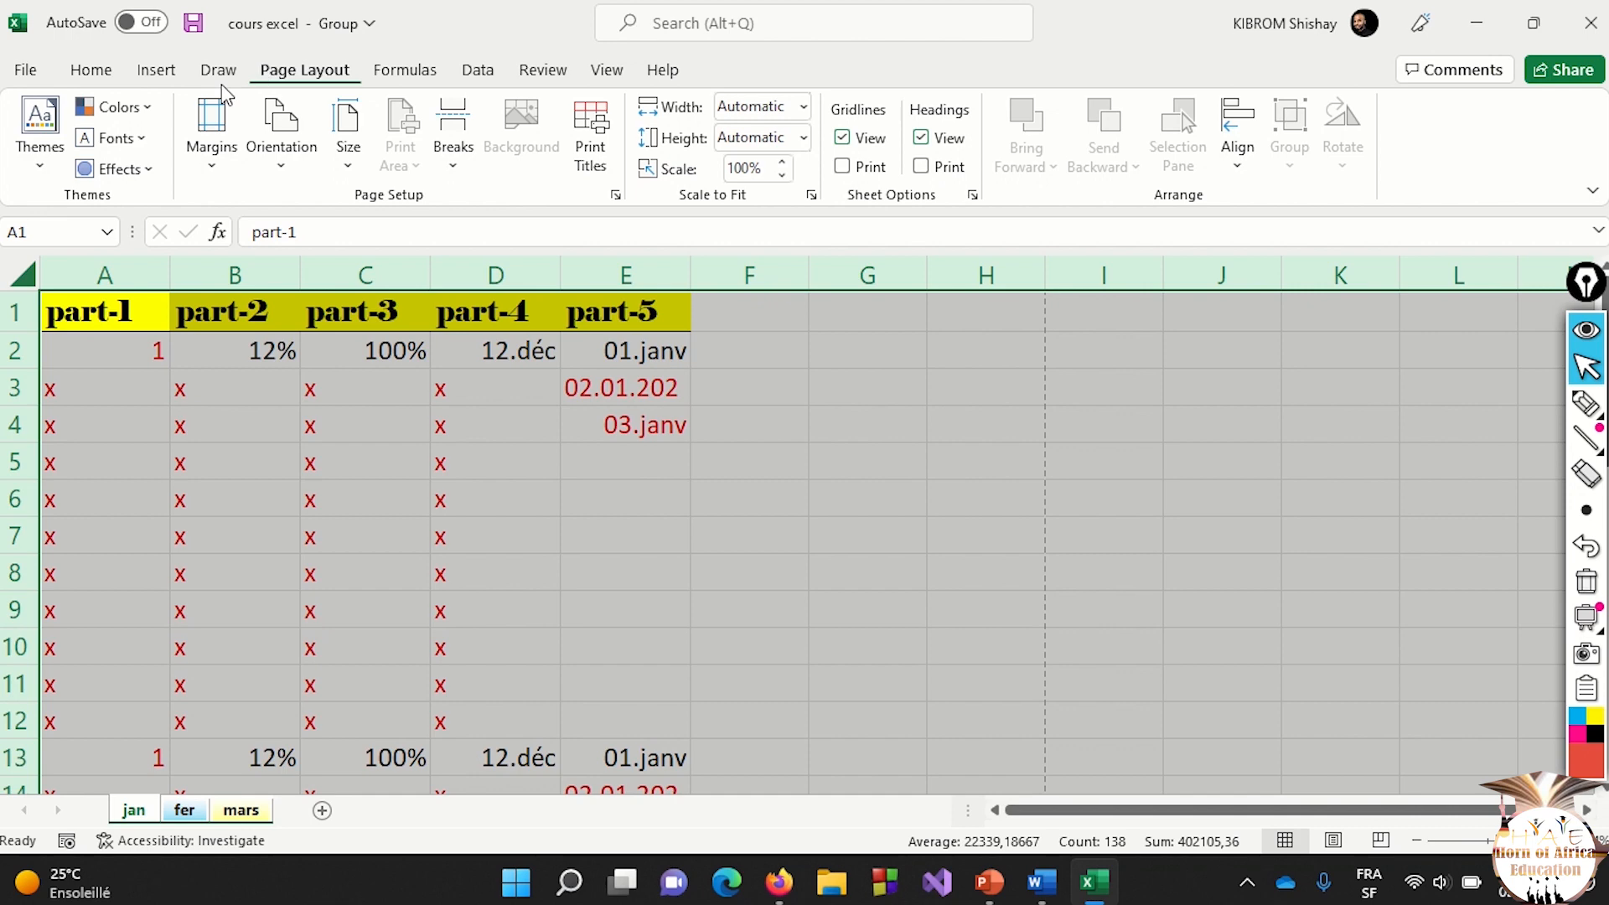
left_click(102, 75)
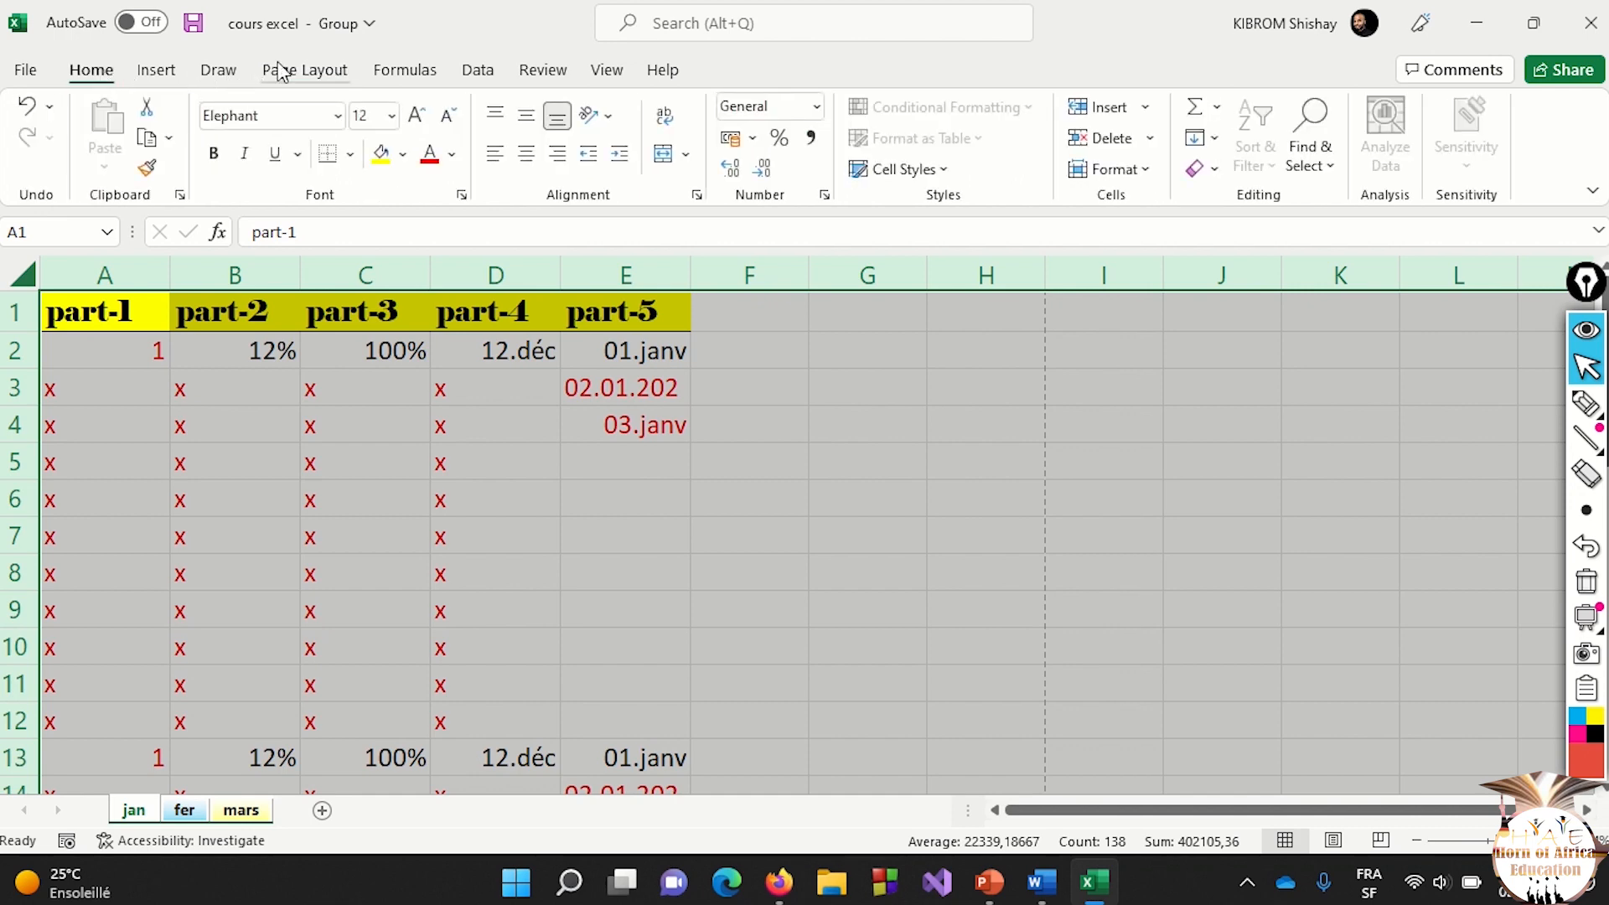
left_click(312, 80)
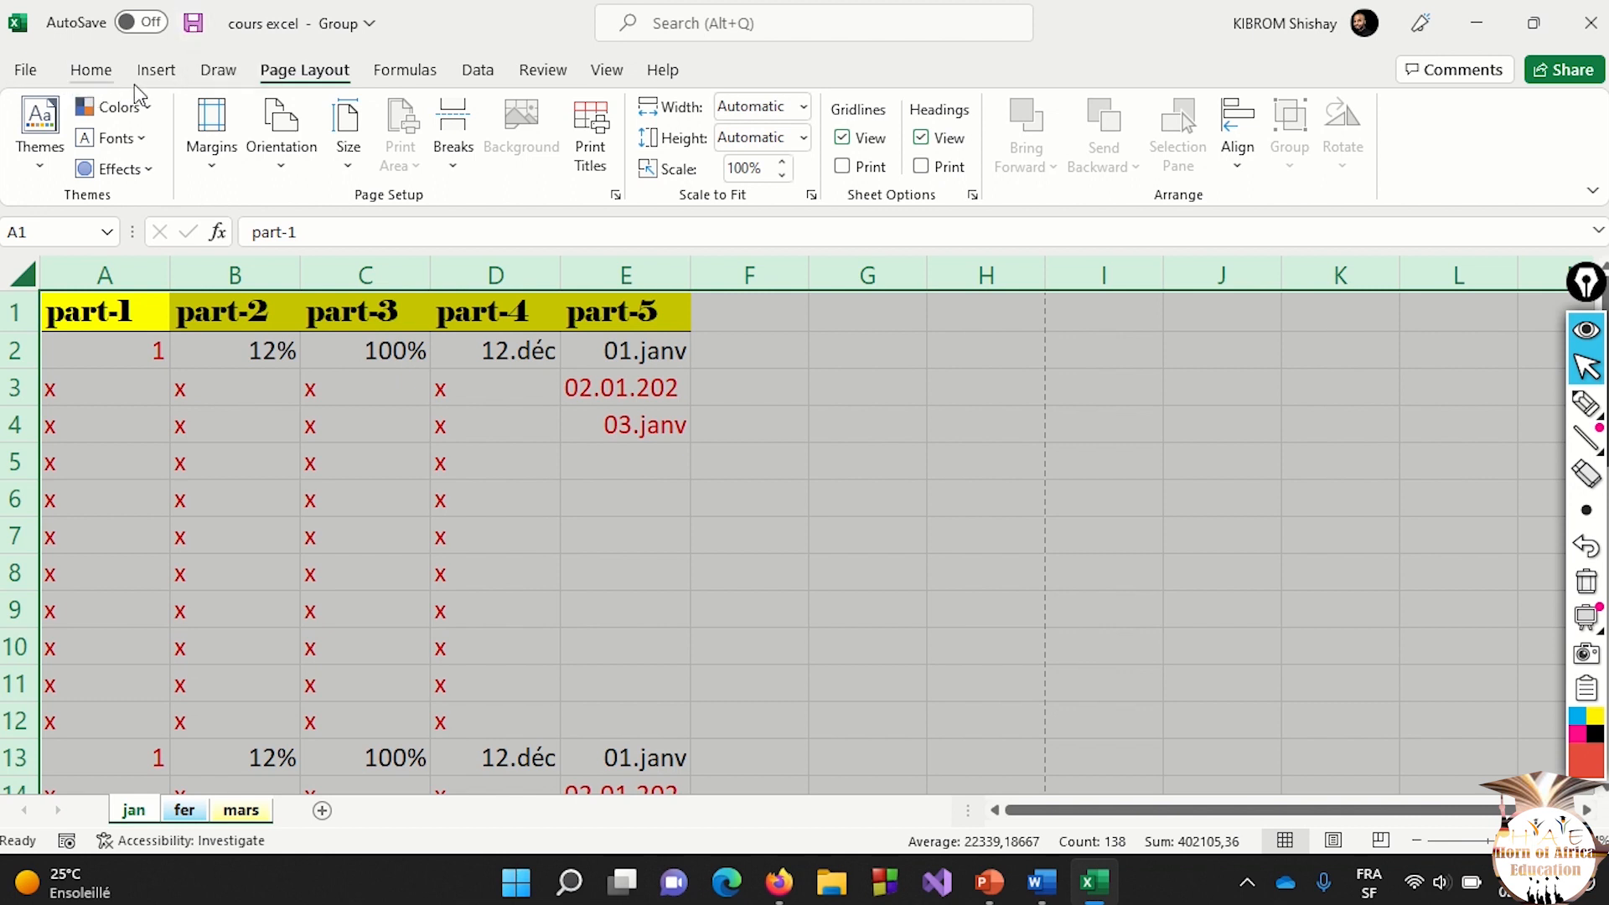
Search the commands for "quic" and open the Quick Access Toolbar customization options.
left_click(670, 25)
type("q")
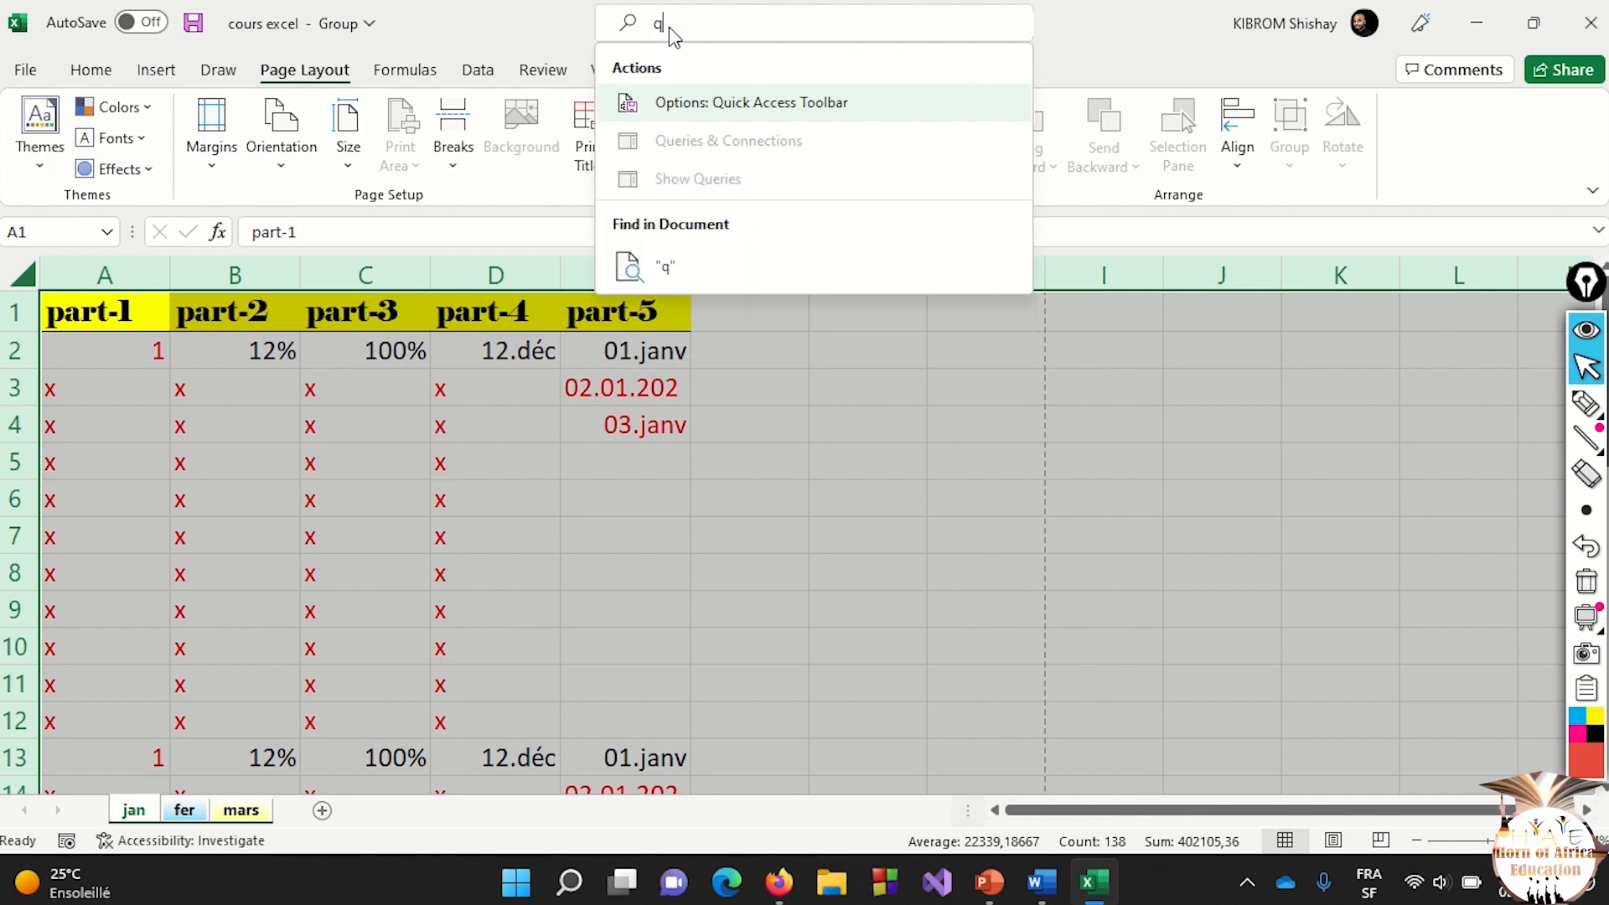
type("uic")
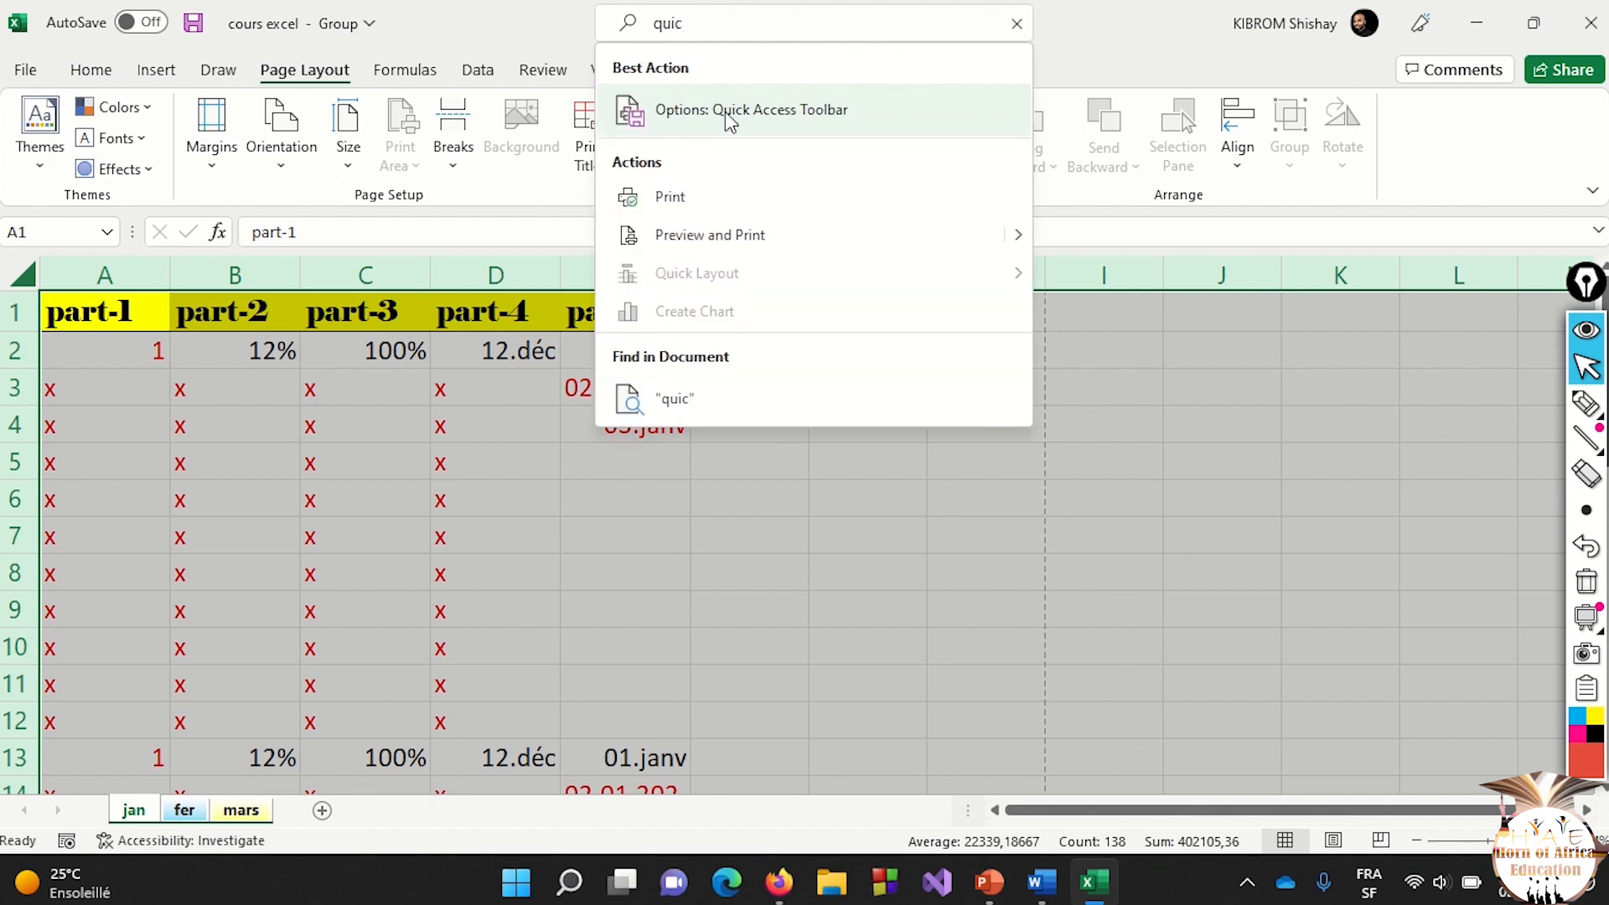
left_click(764, 109)
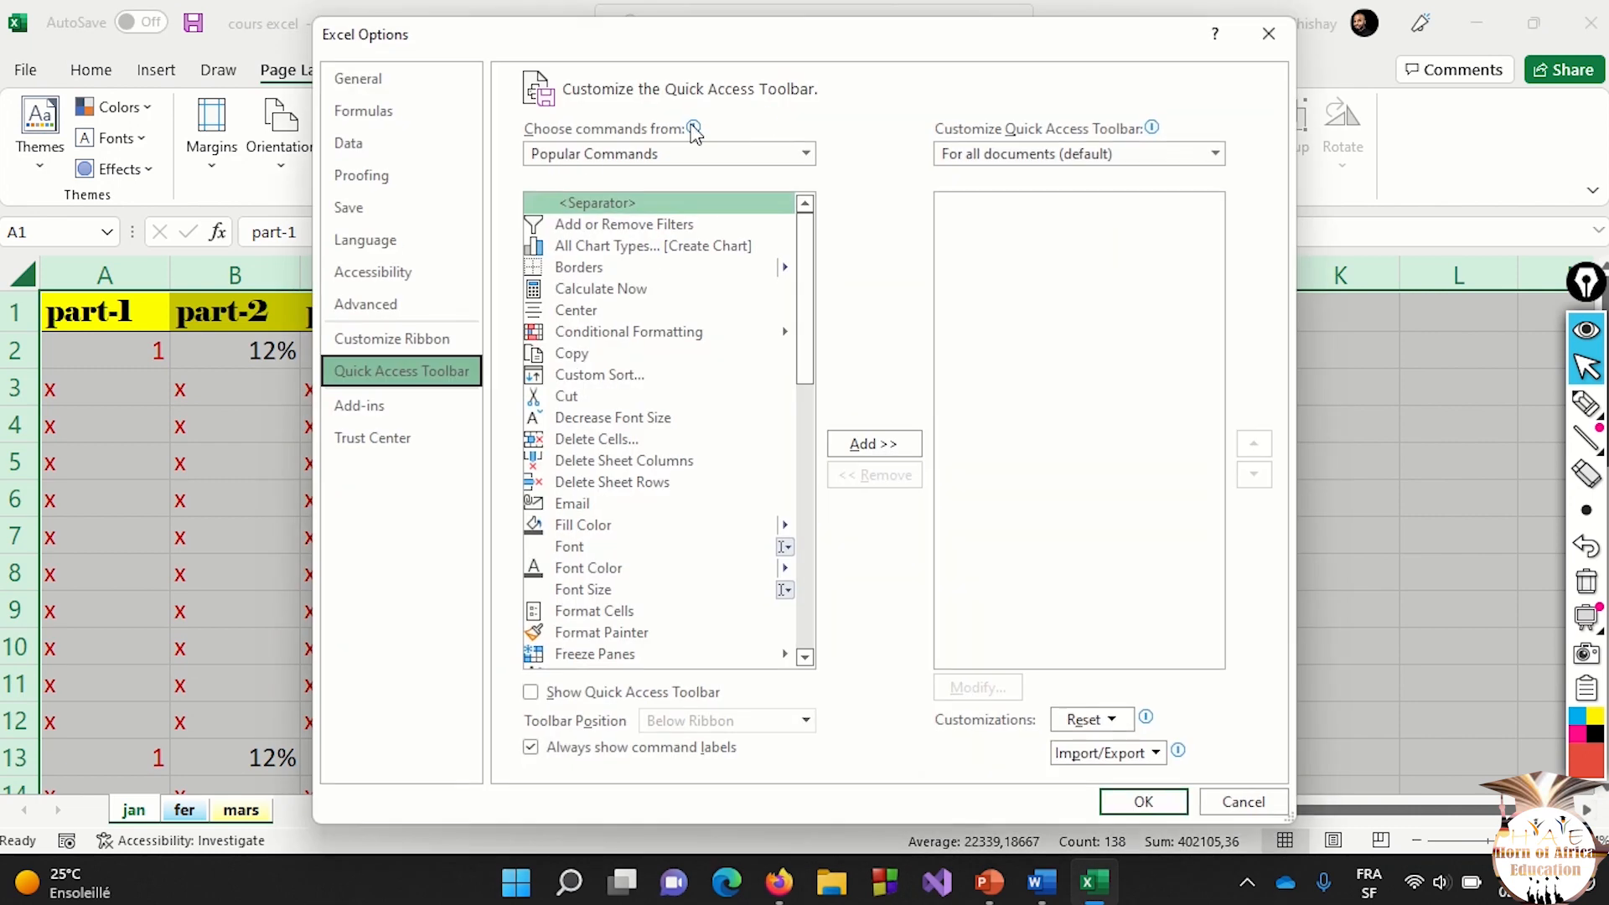
Look through the Popular Commands available for the Quick Access Toolbar.
scroll(598, 432, "down", 2)
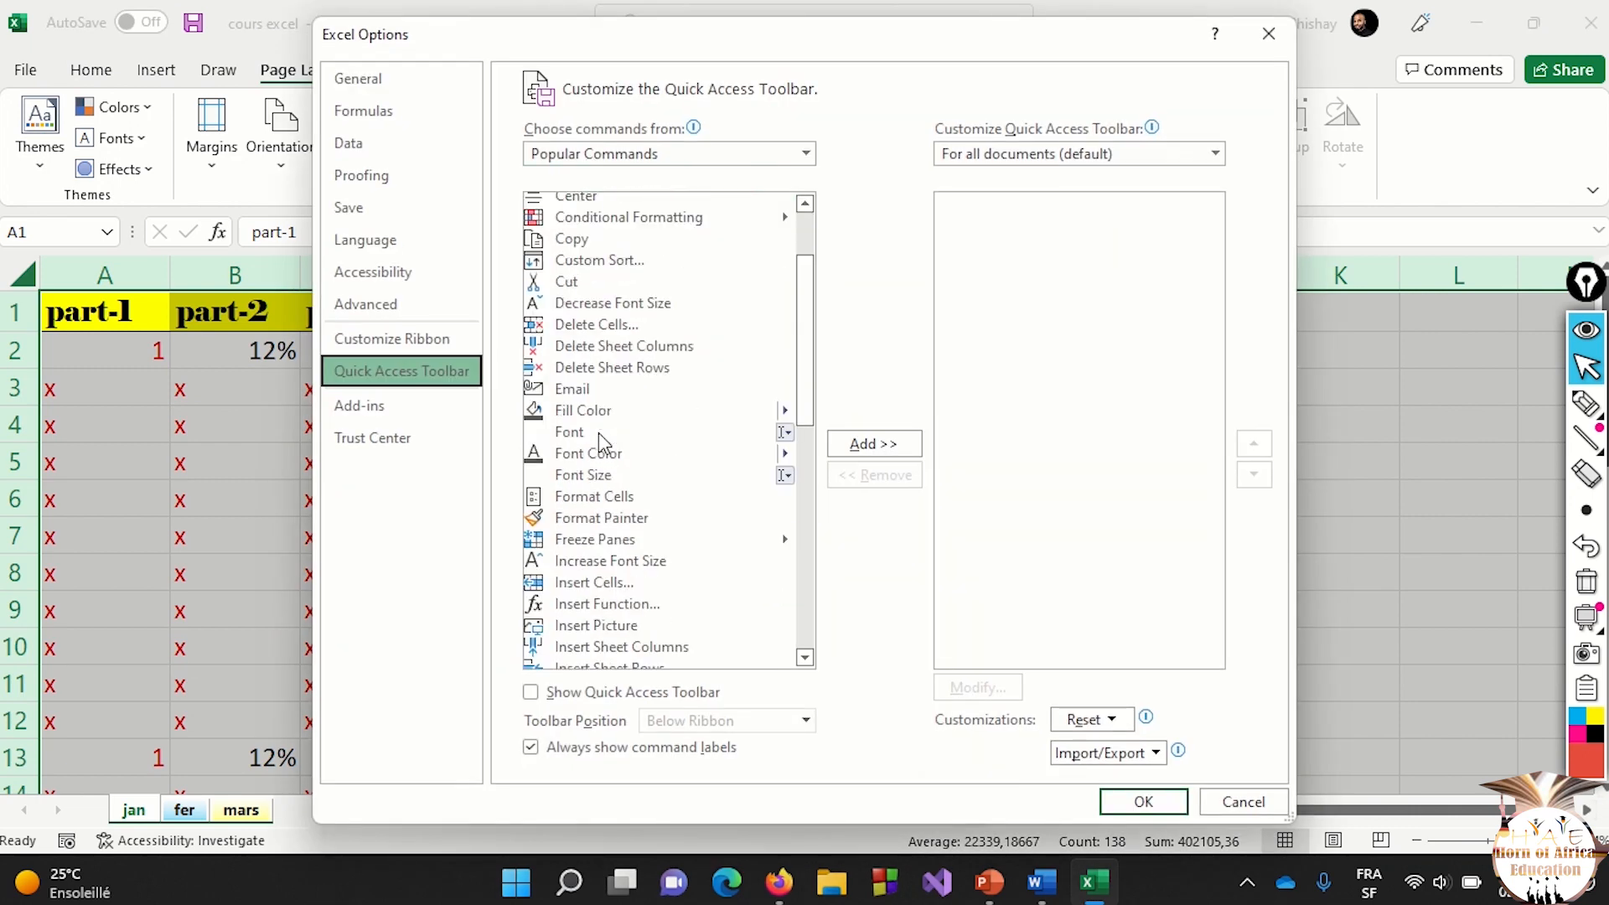
scroll(570, 579, "down", 7)
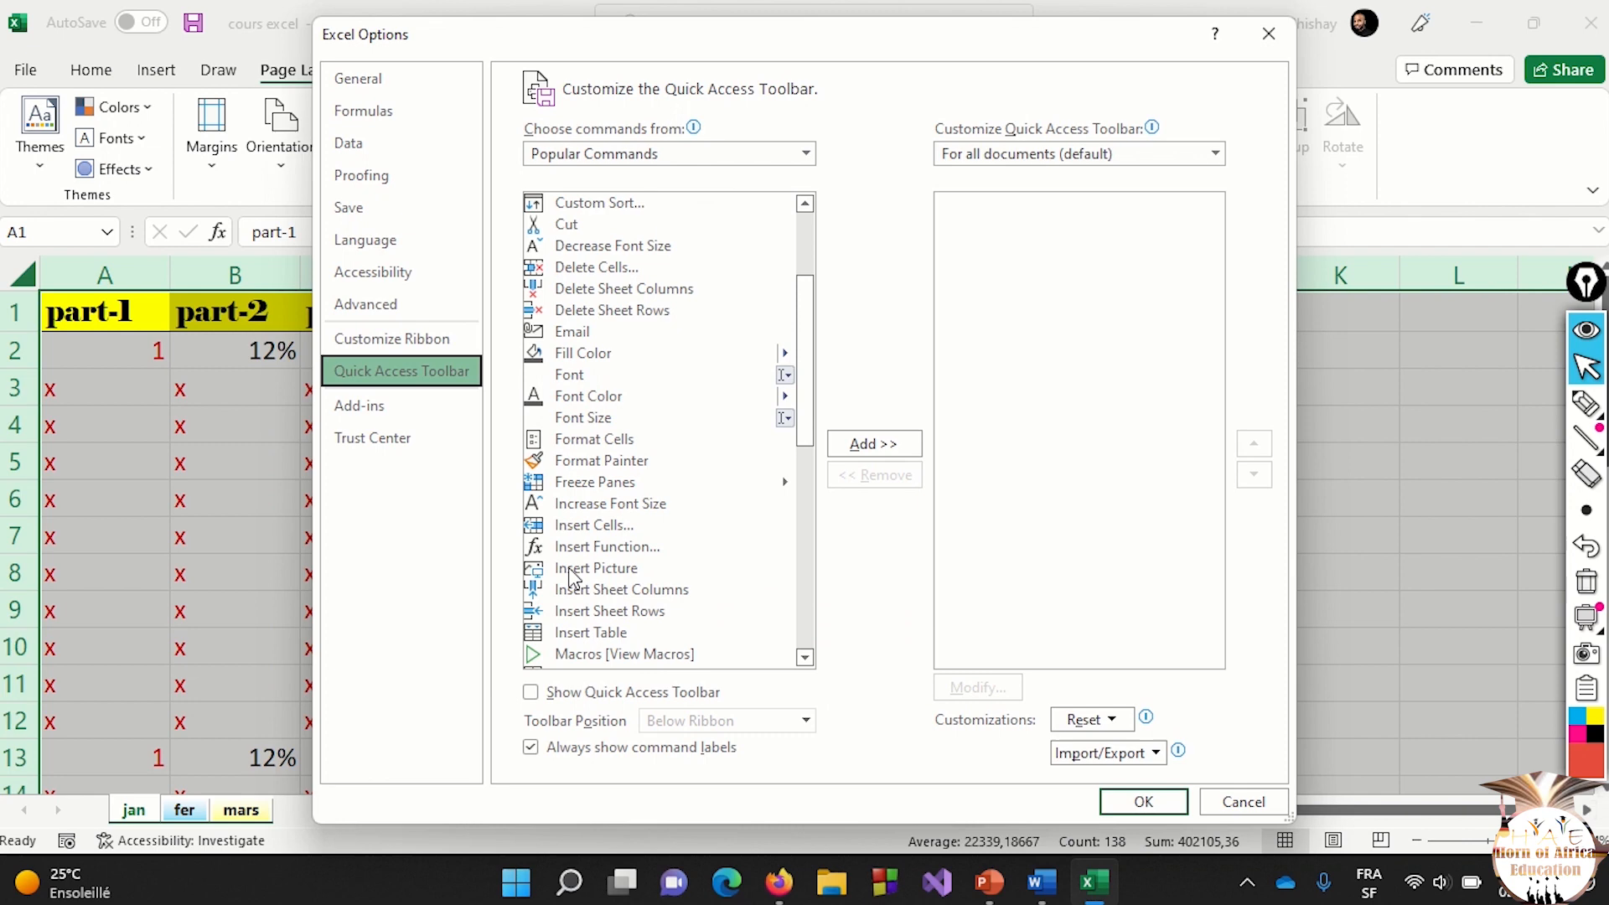
scroll(572, 578, "down", 3)
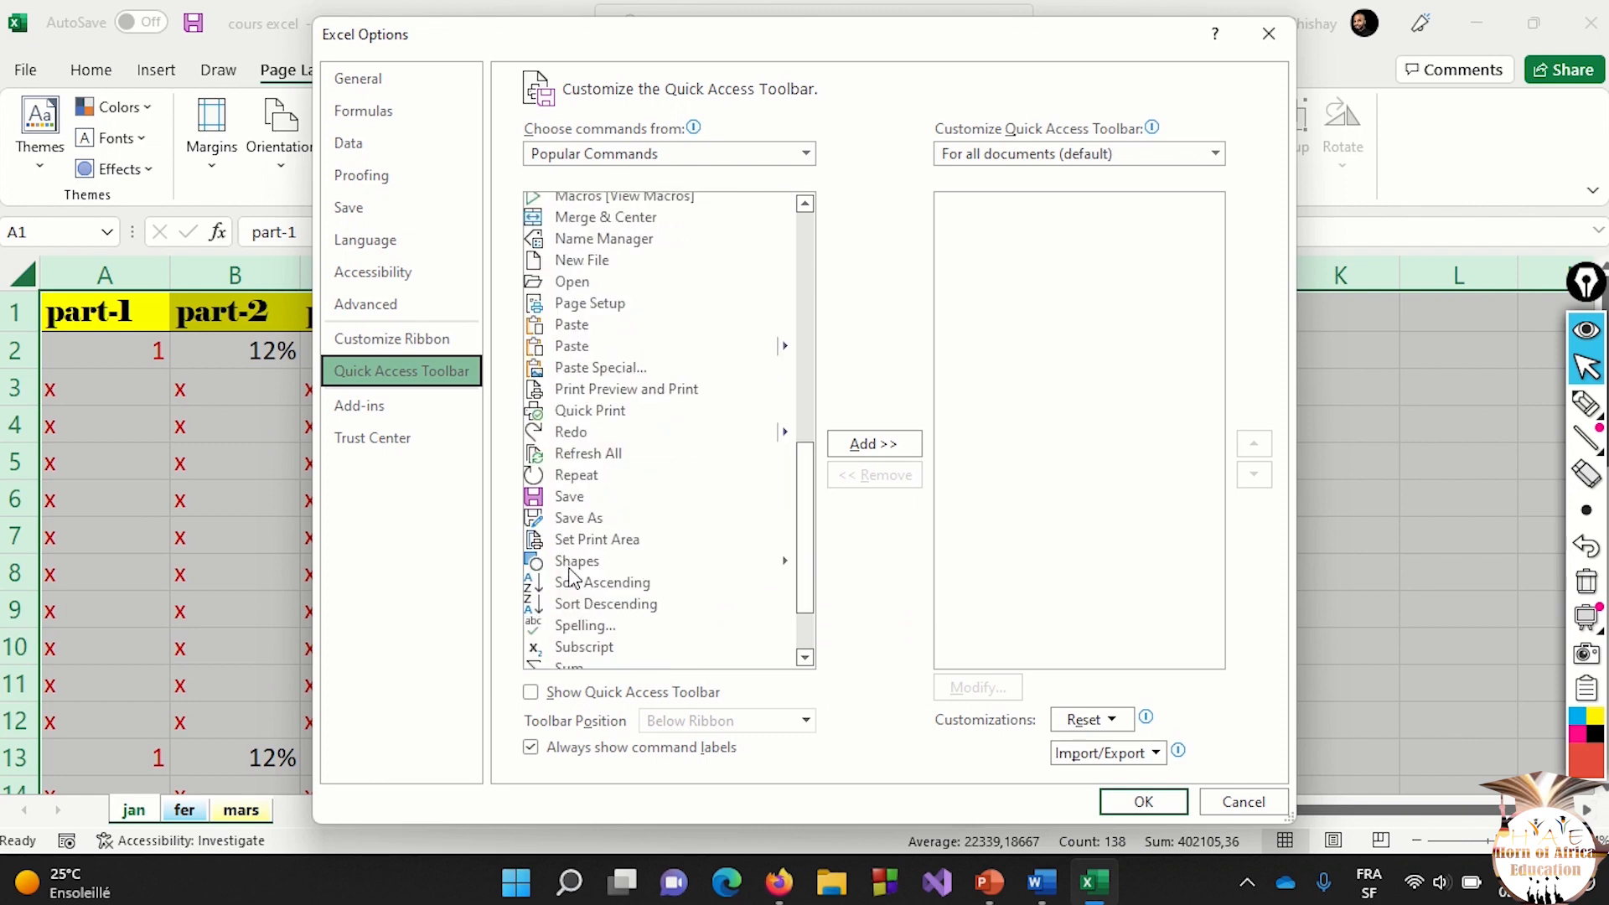
scroll(570, 579, "up", 6)
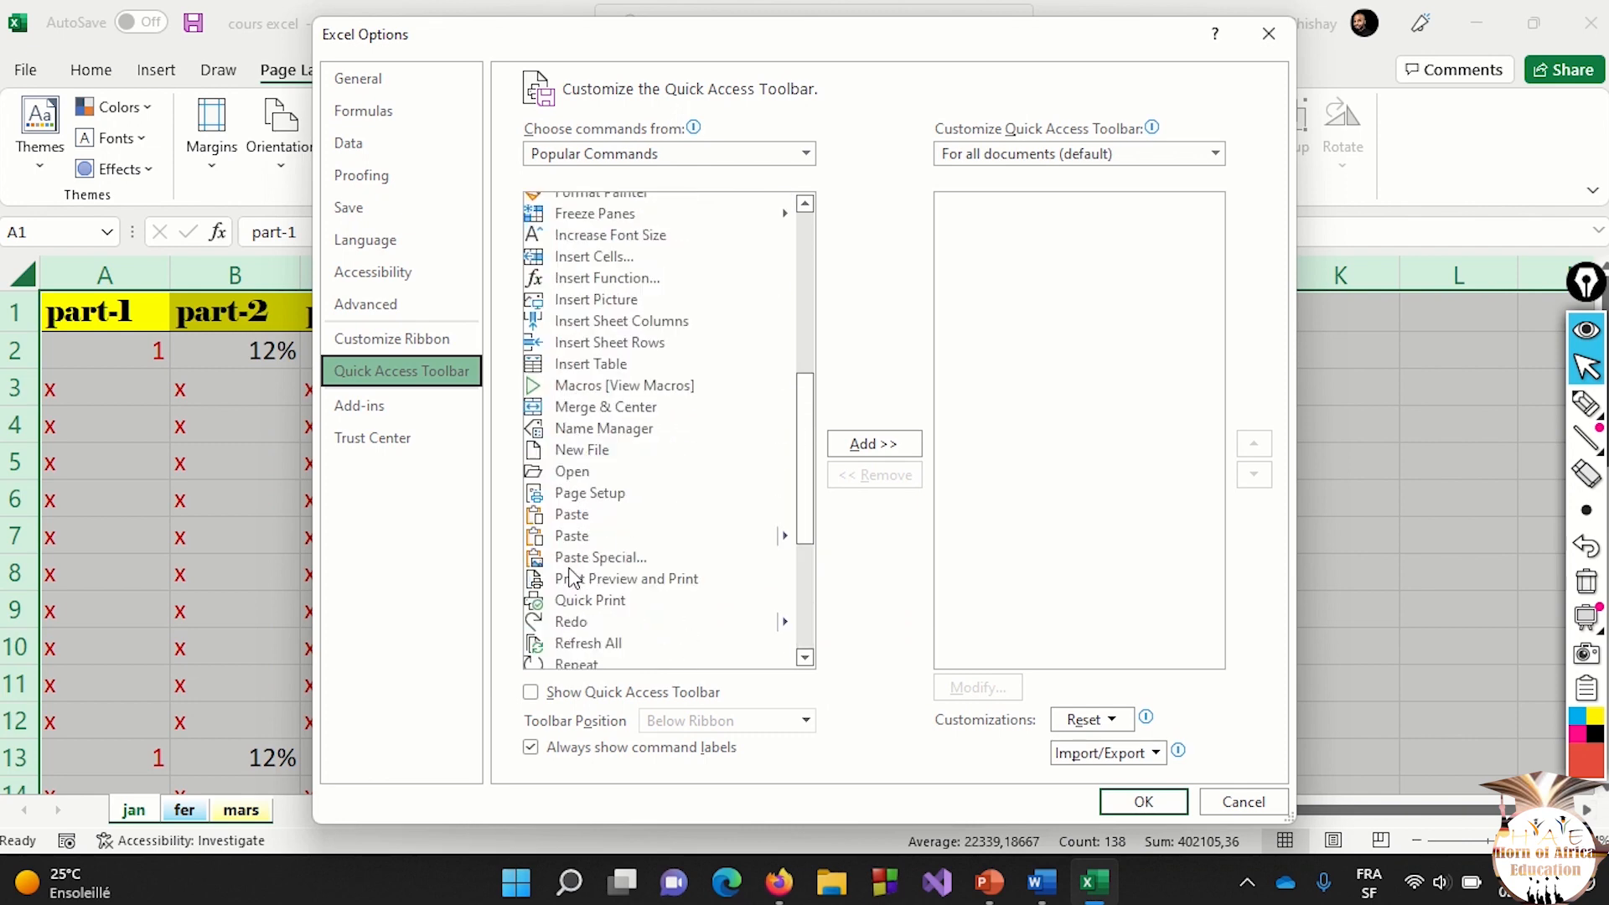
scroll(569, 578, "up", 4)
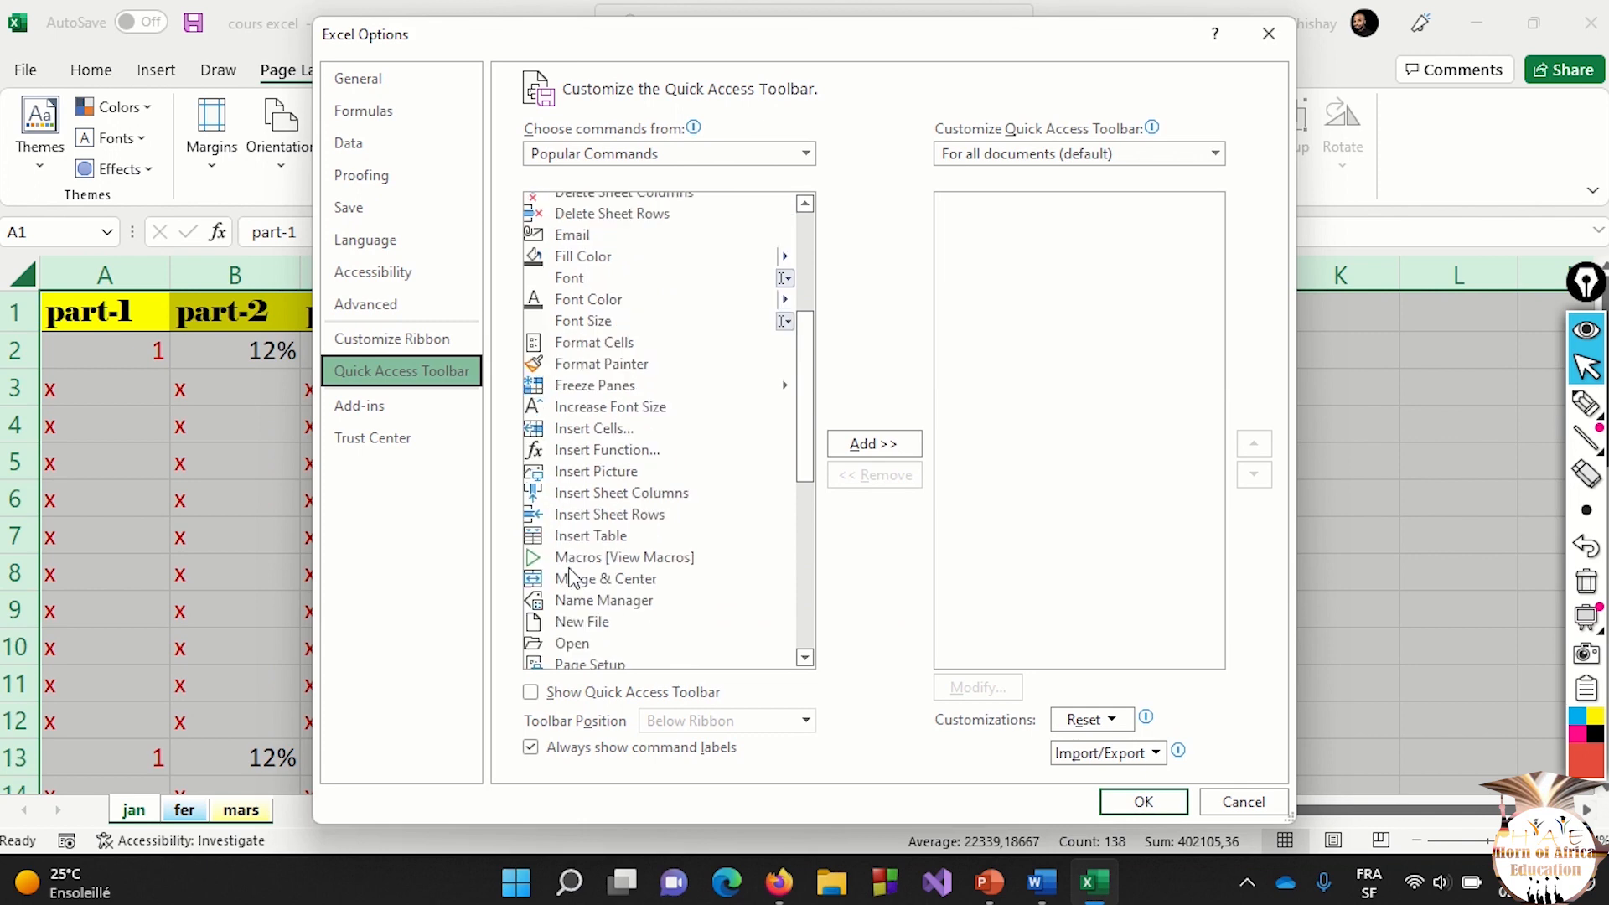
scroll(570, 579, "up", 2)
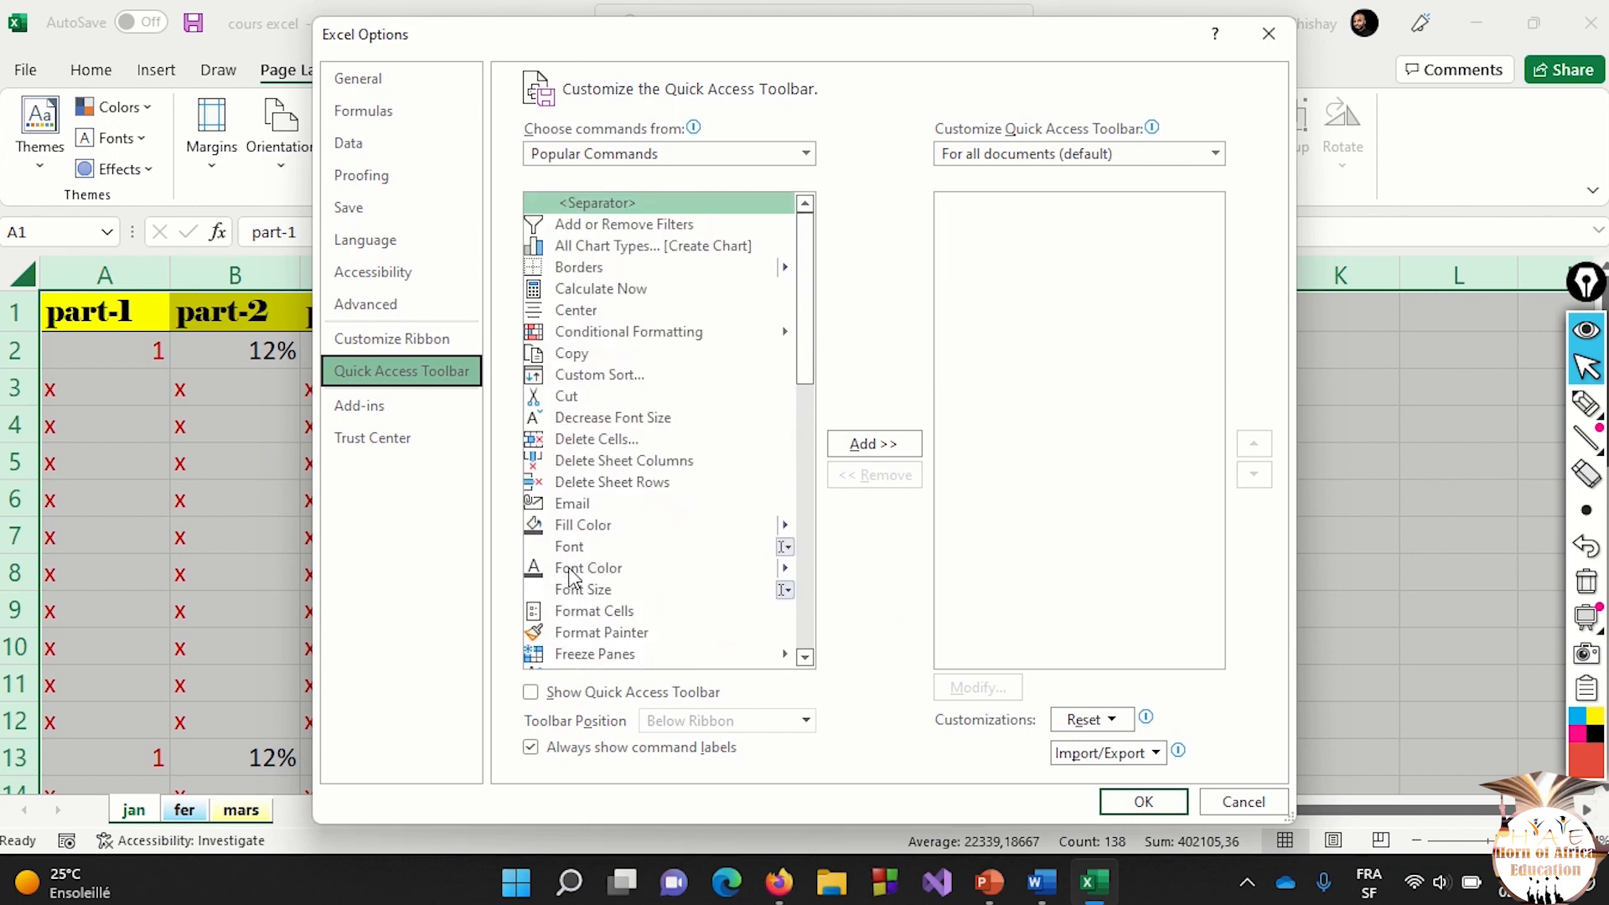
Locate and highlight Print Preview and Print among the popular commands, and close the options without adding it to the toolbar.
scroll(569, 578, "down", 5)
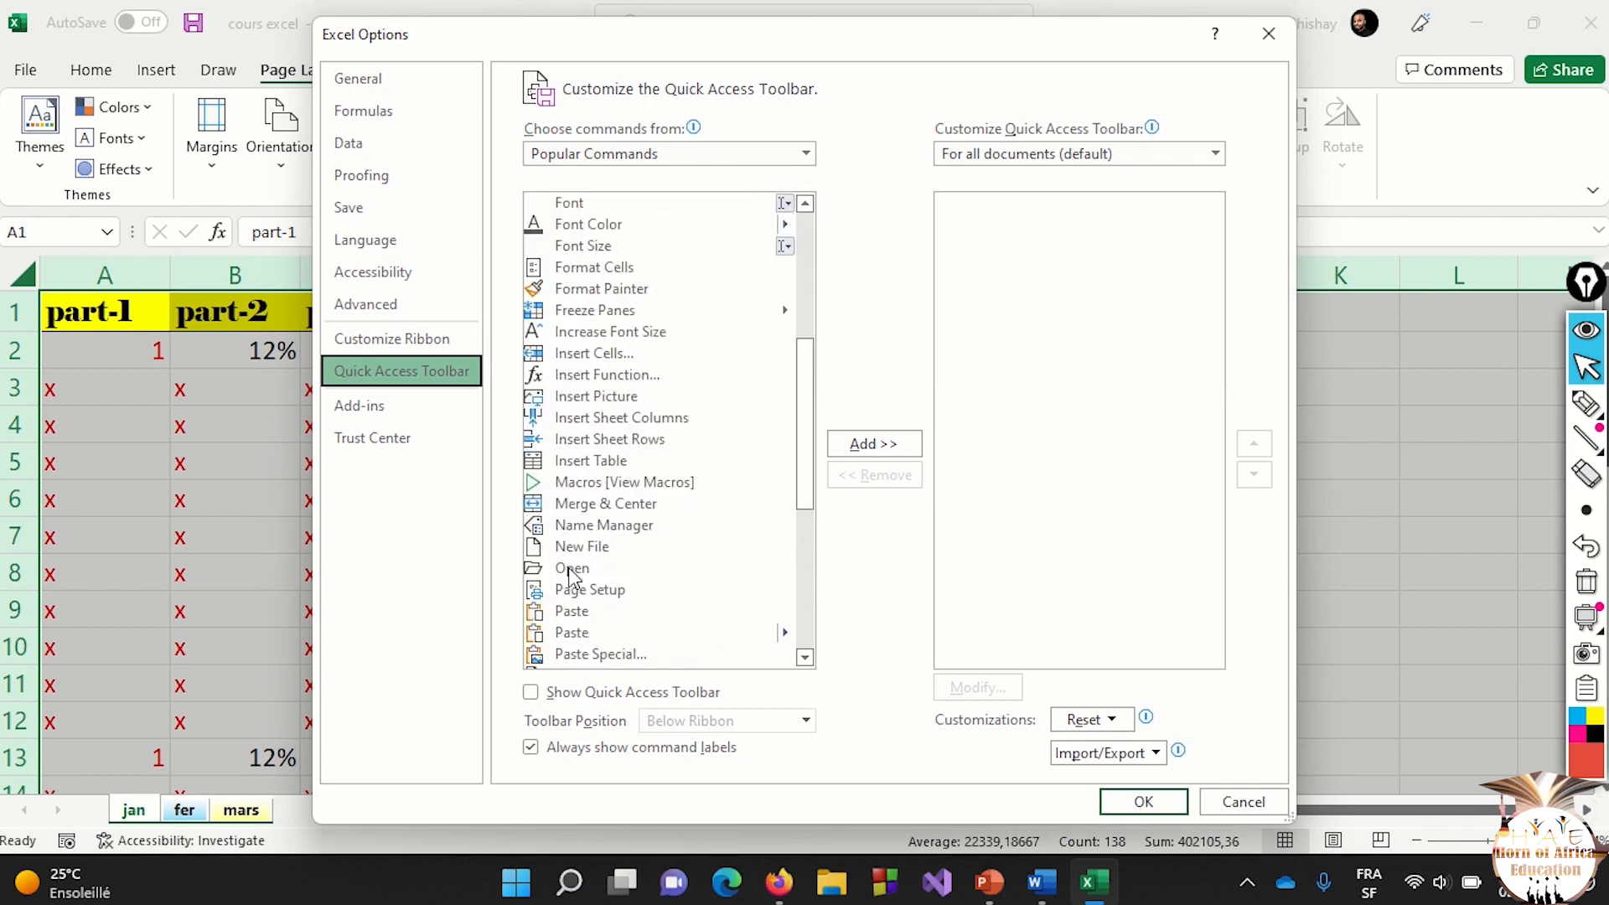
scroll(590, 625, "down", 1)
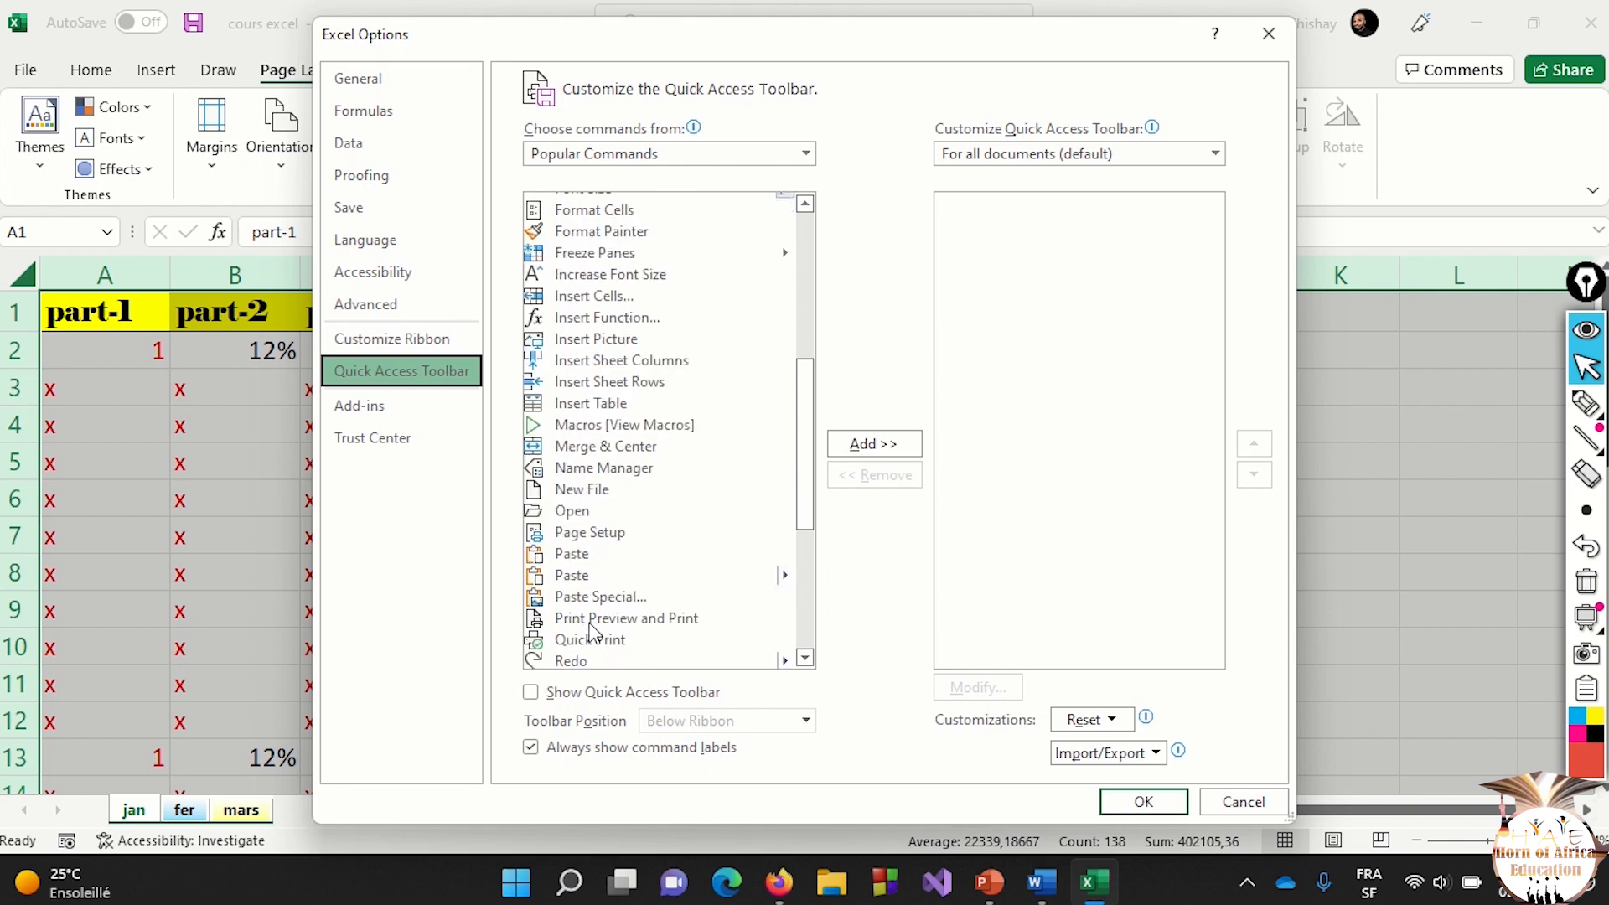
left_click(643, 620)
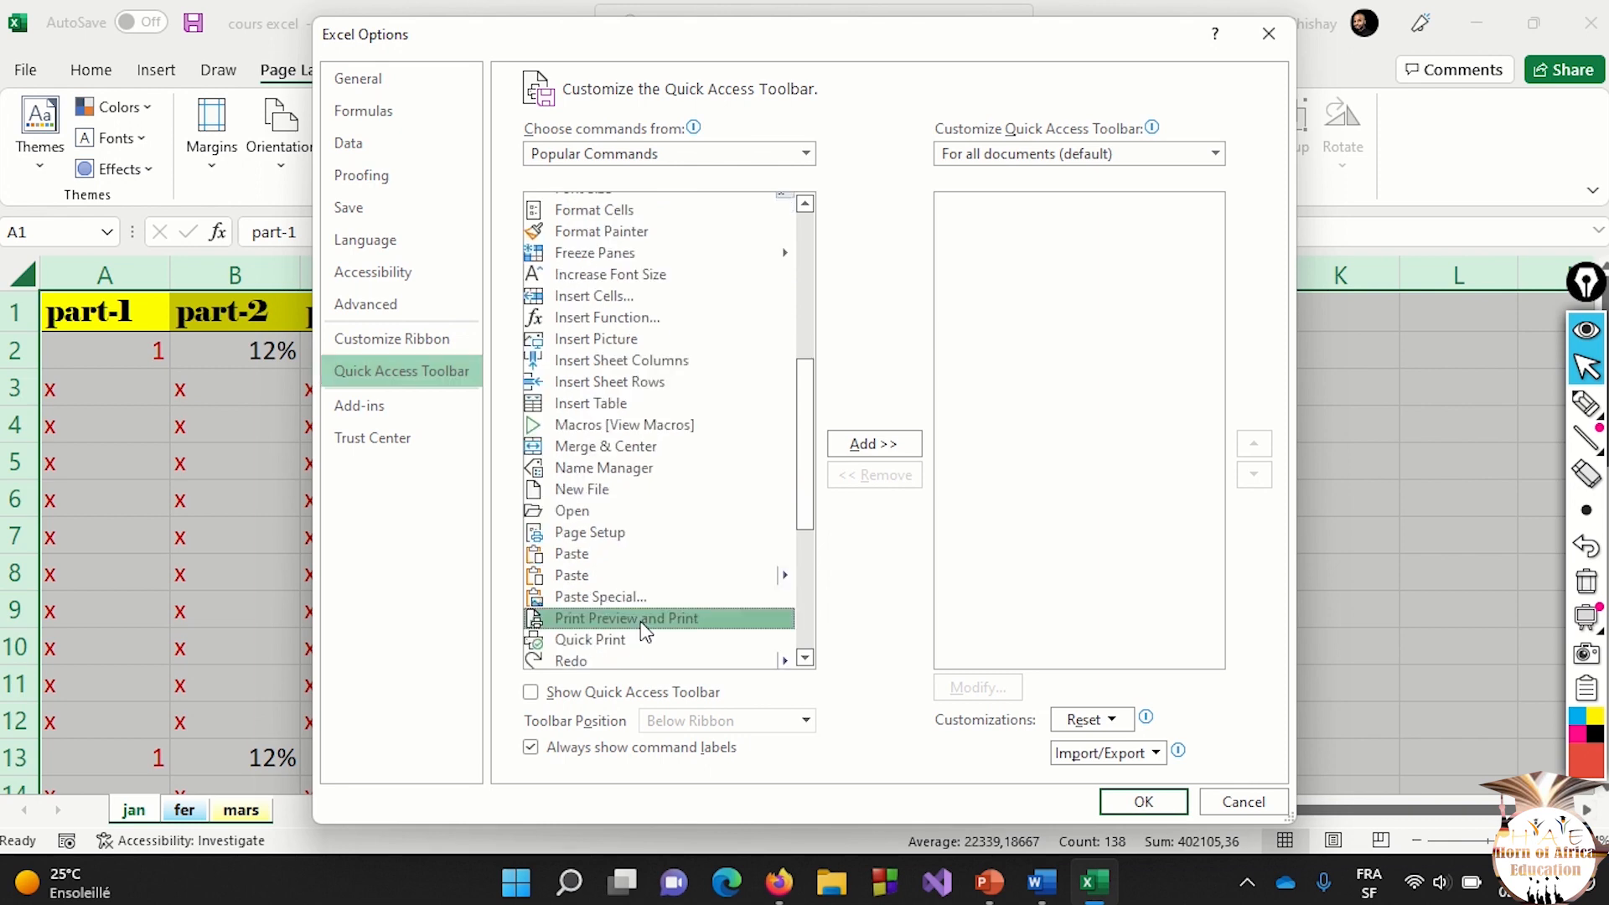
left_click(1133, 798)
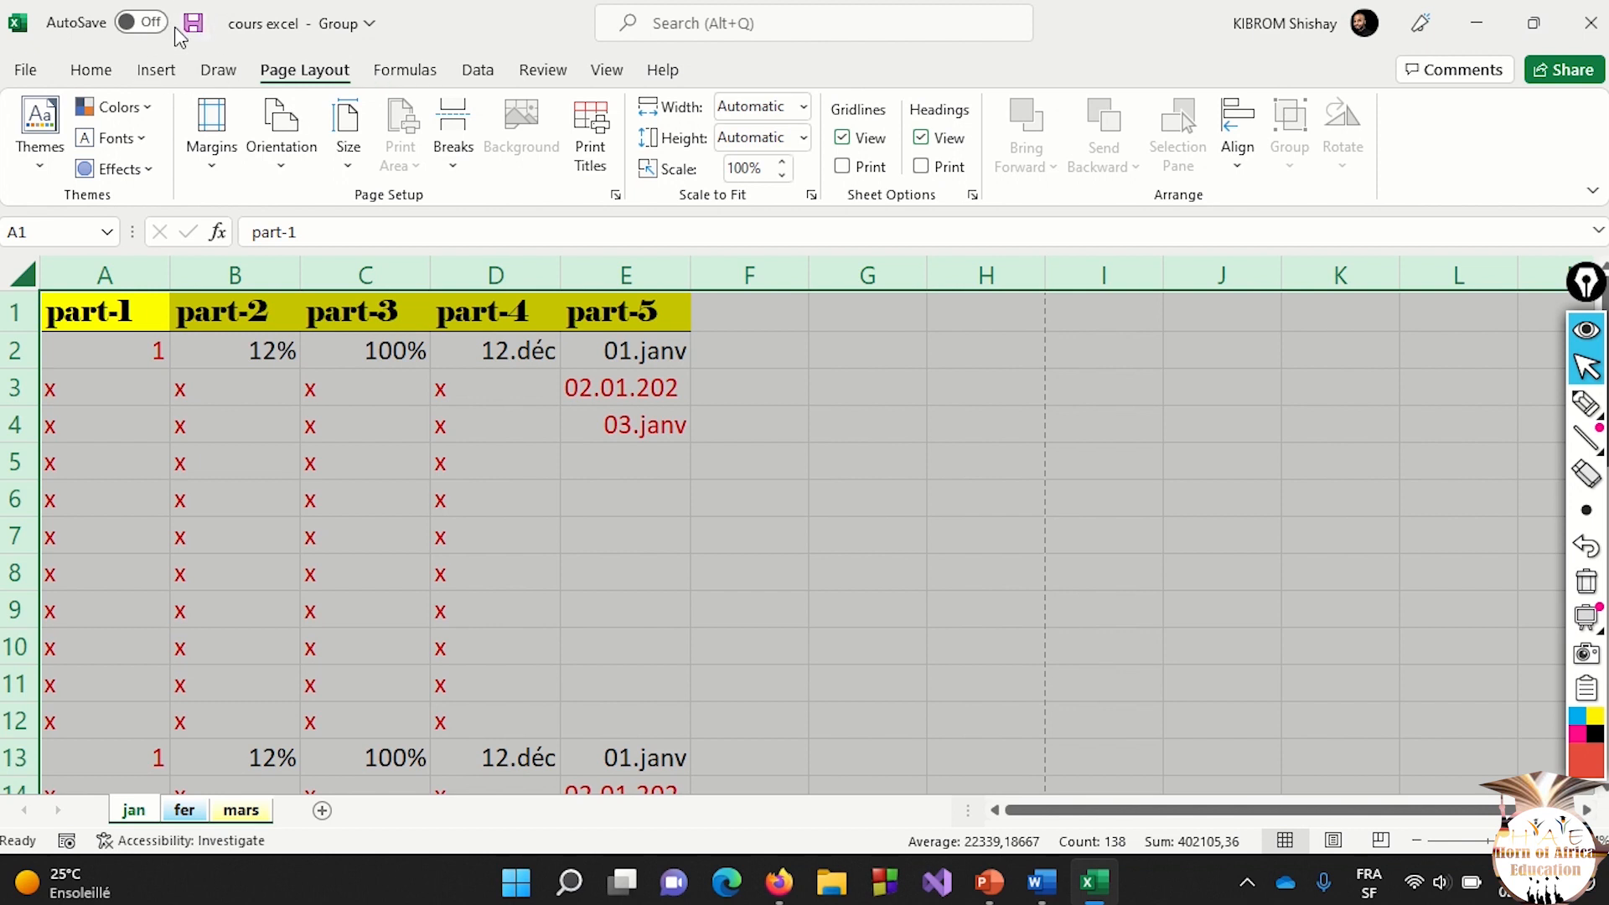
Search the commands for "print", open Preview and Print for the grouped sheets, and return to the worksheet.
left_click(680, 25)
type("print")
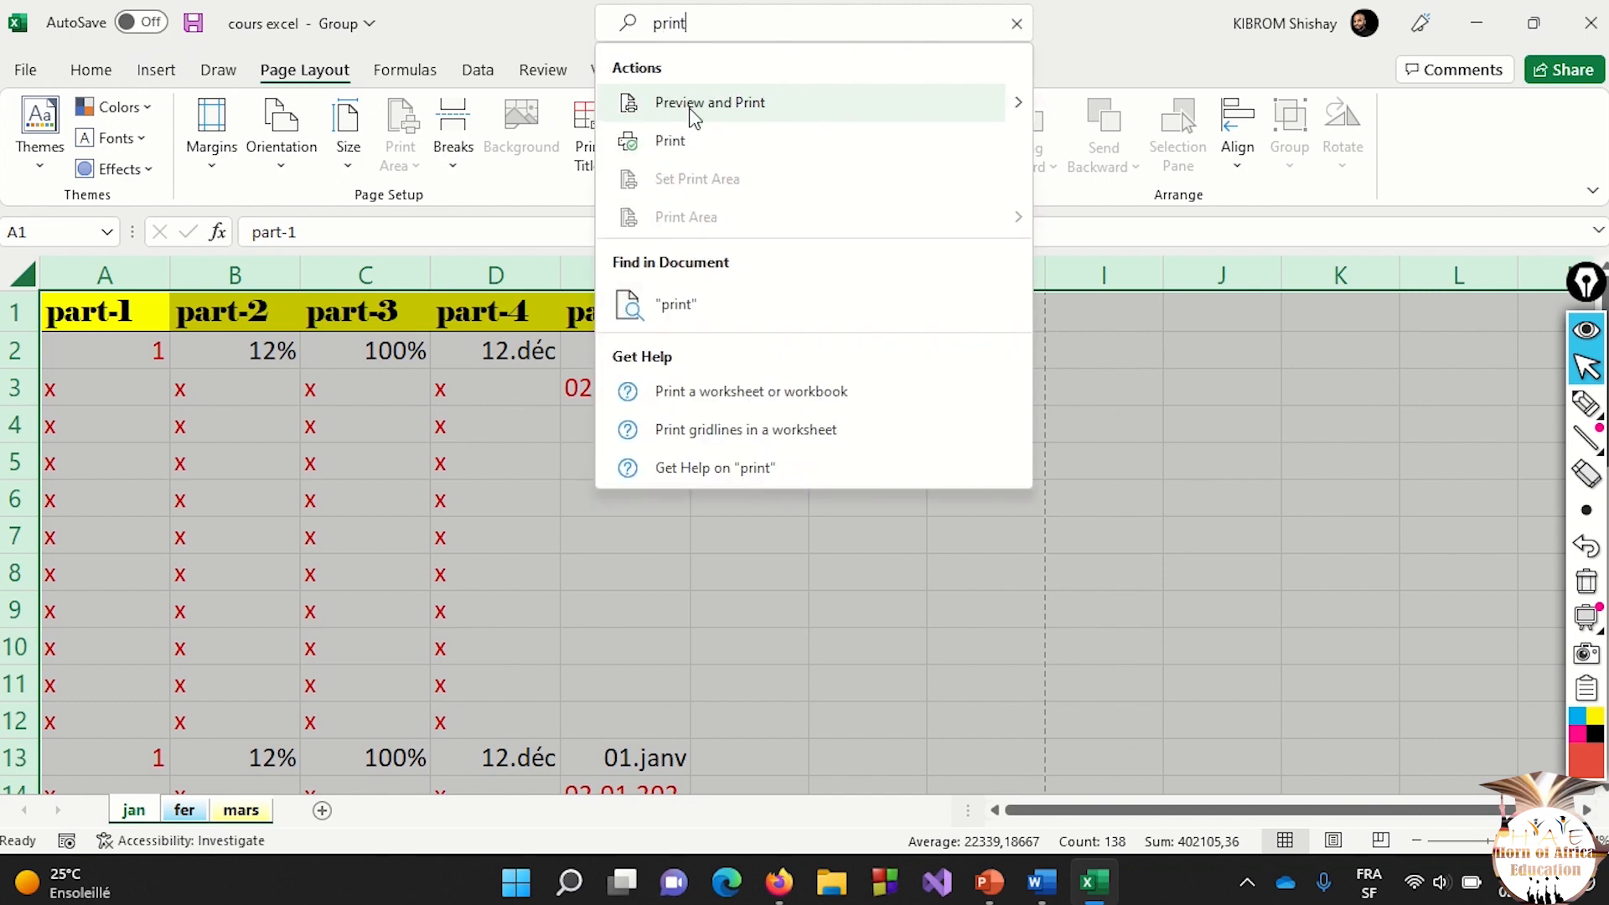
left_click(695, 118)
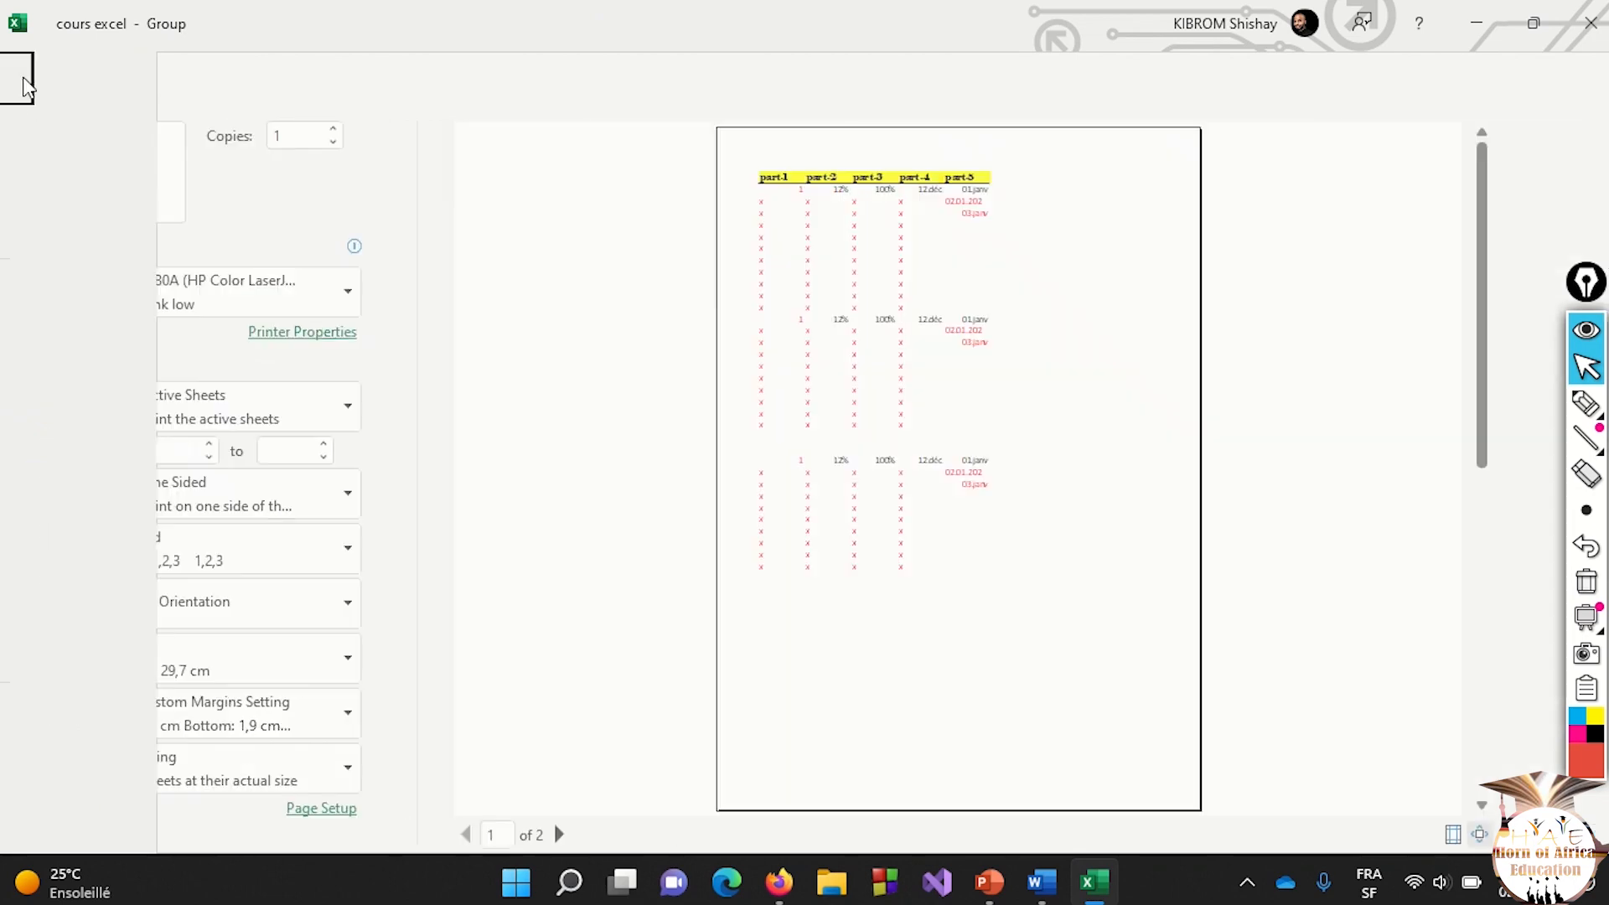
left_click(22, 78)
Open the print preview of the grouped sheets directly from the worksheet and leave it again.
key("ctrl+p")
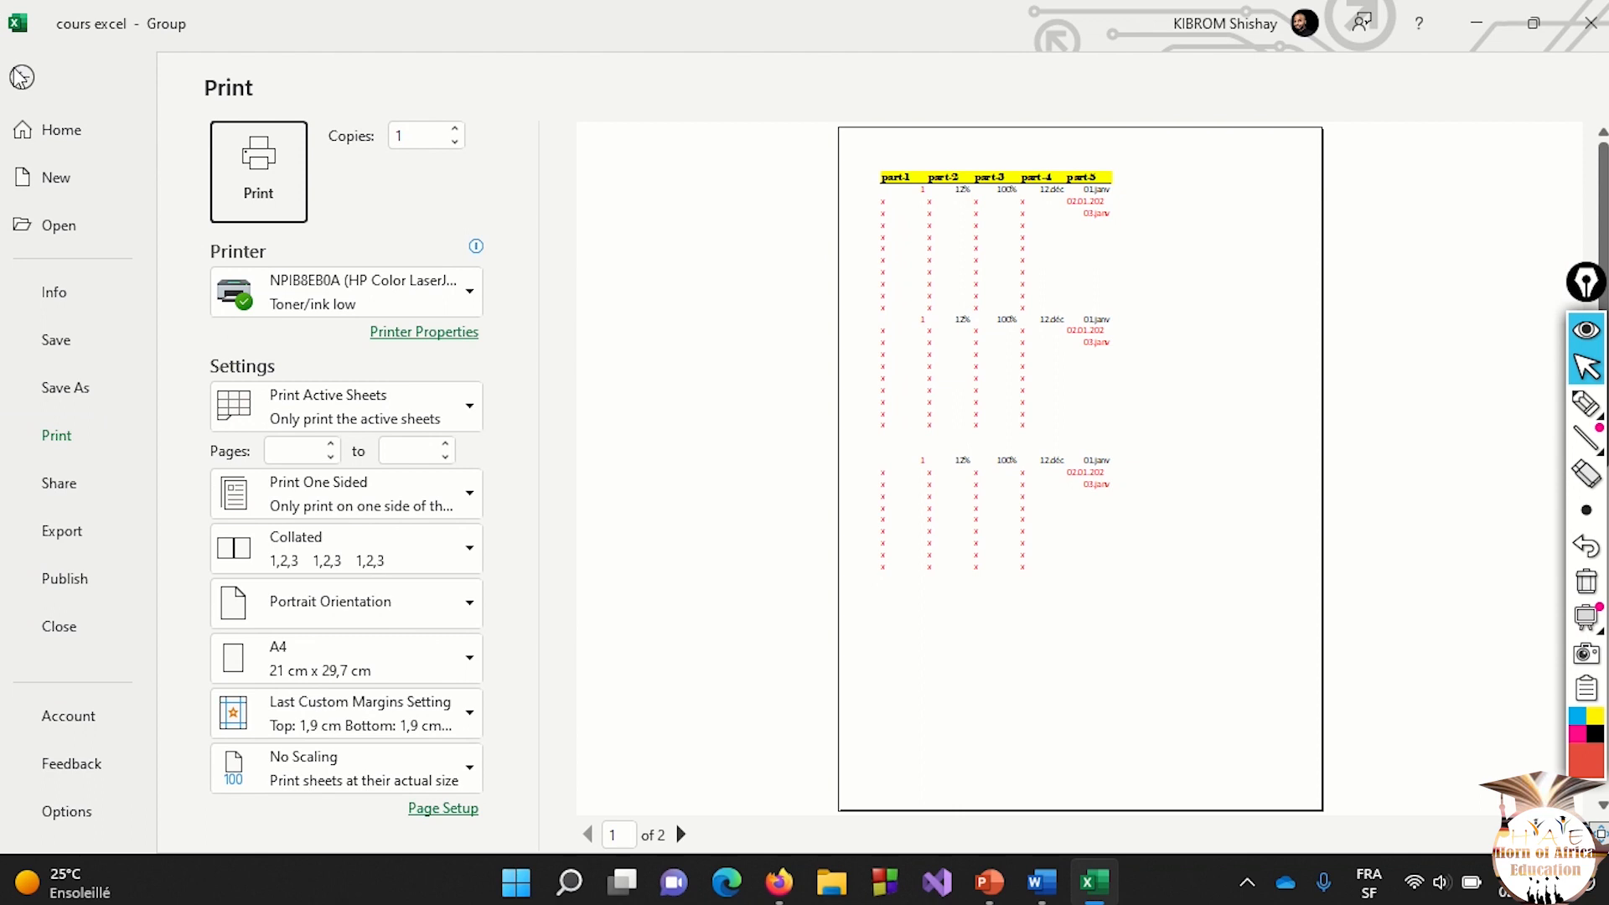
left_click(21, 77)
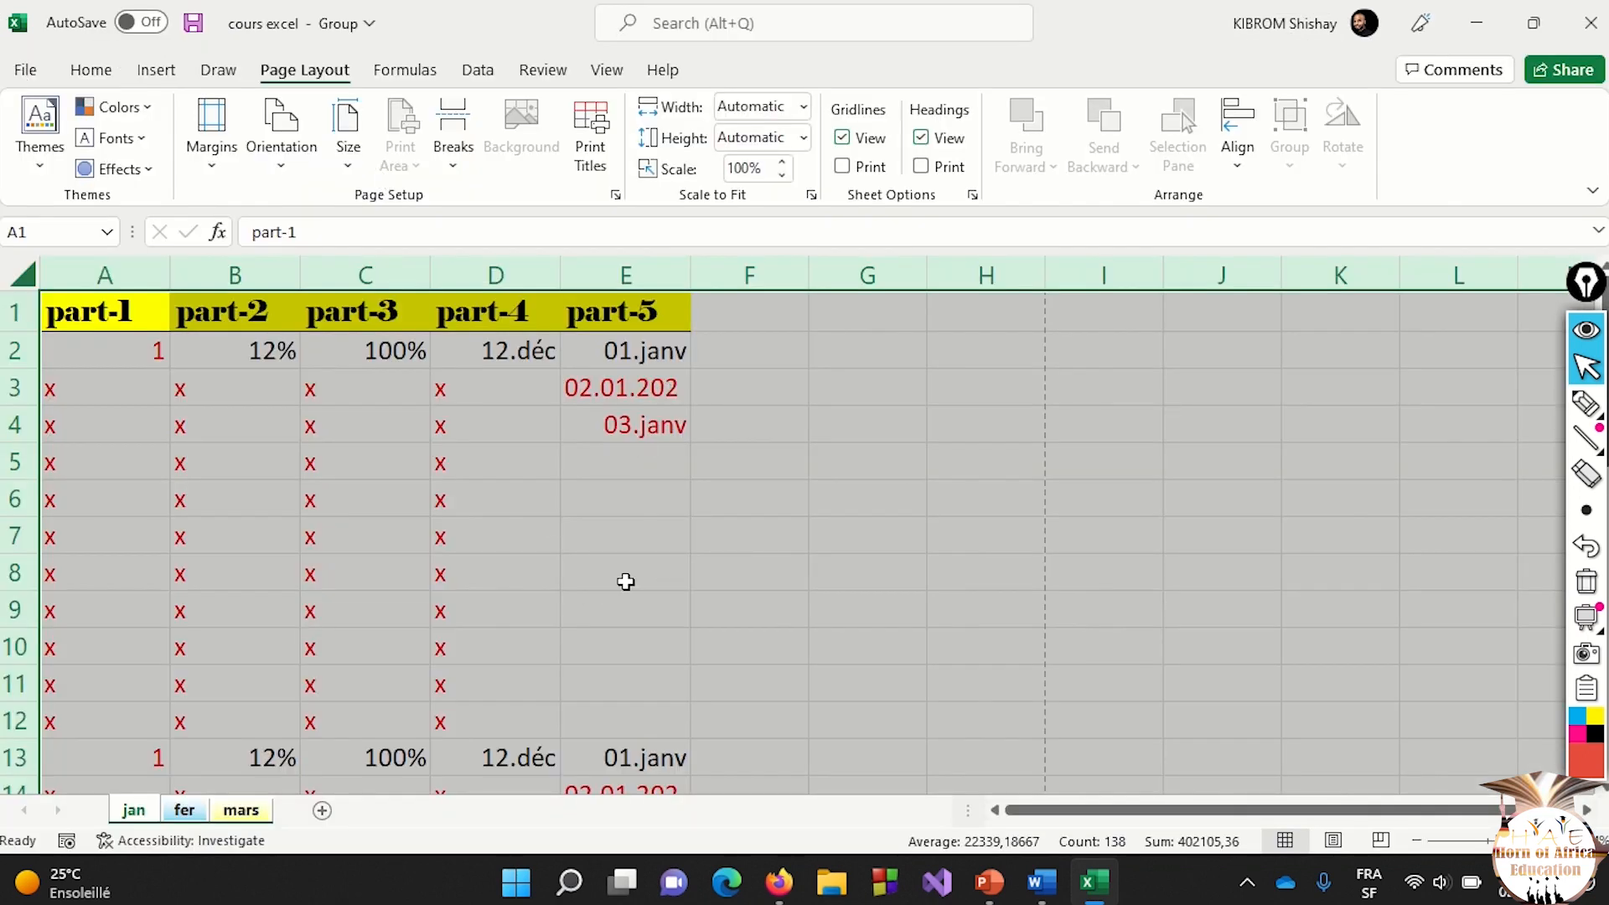